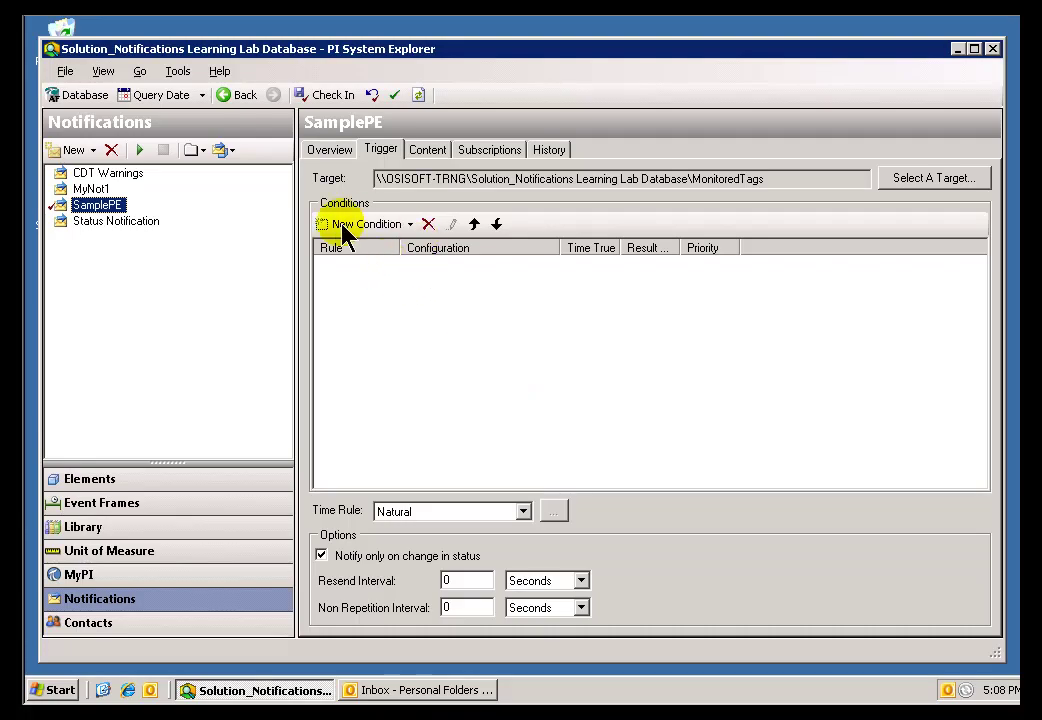
Add a Performance Equation condition to SamplePE's trigger, assigned to State Group myStGroup1
{"action": "left_click", "coordinate": [390, 225]}
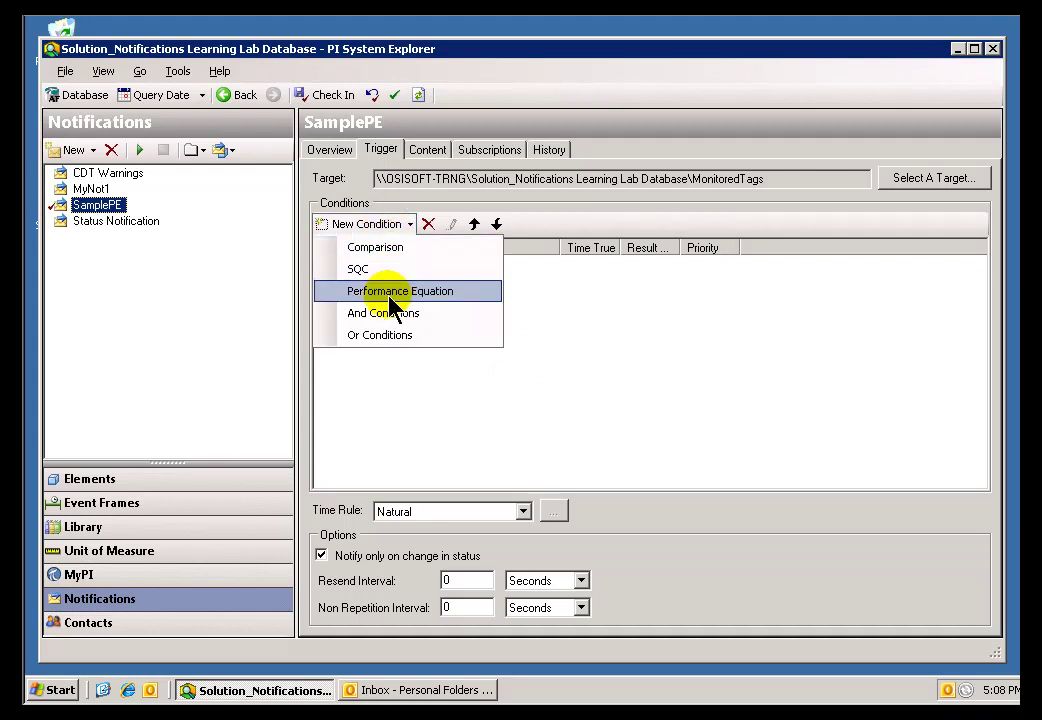
{"action": "left_click", "coordinate": [395, 293]}
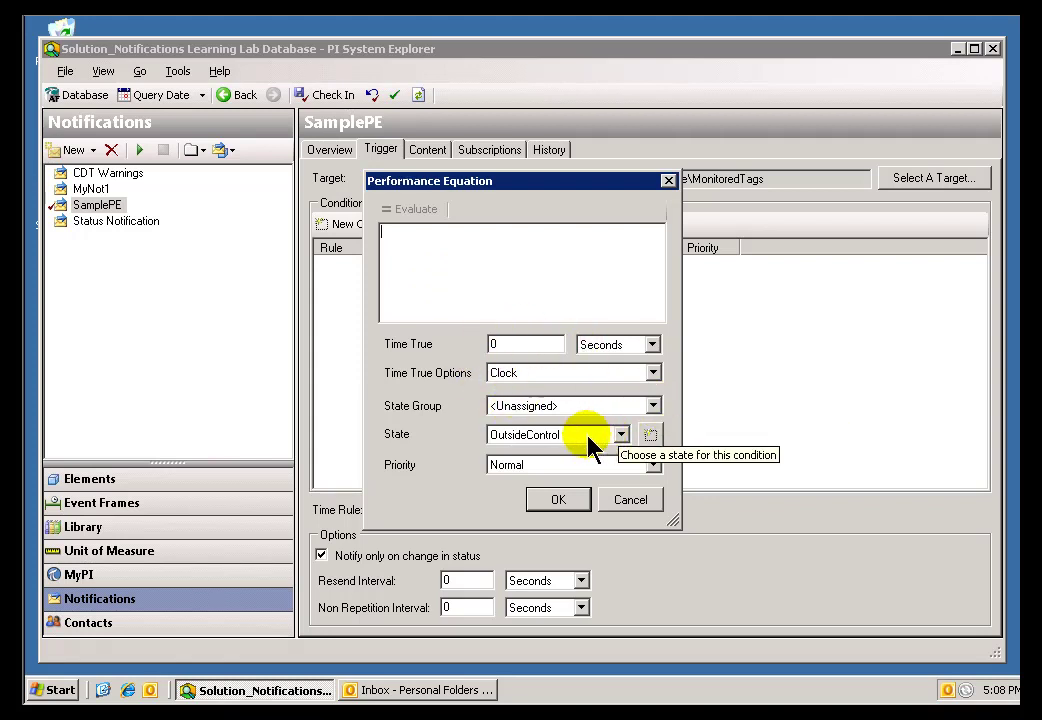
{"action": "left_click", "coordinate": [652, 407]}
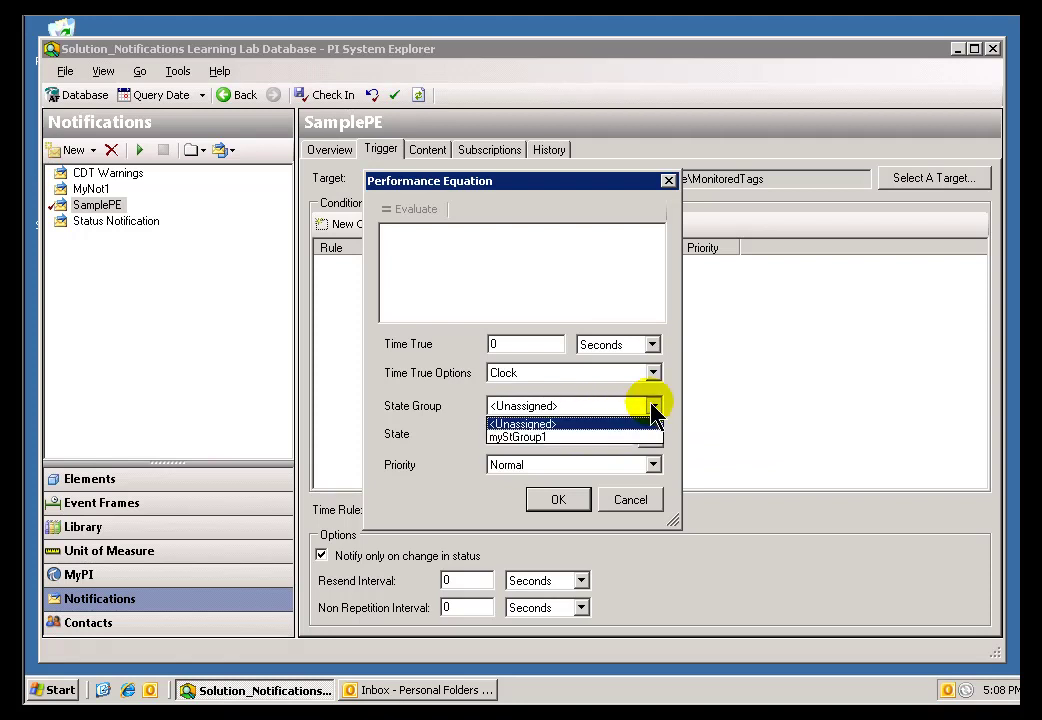
{"action": "left_click", "coordinate": [538, 438]}
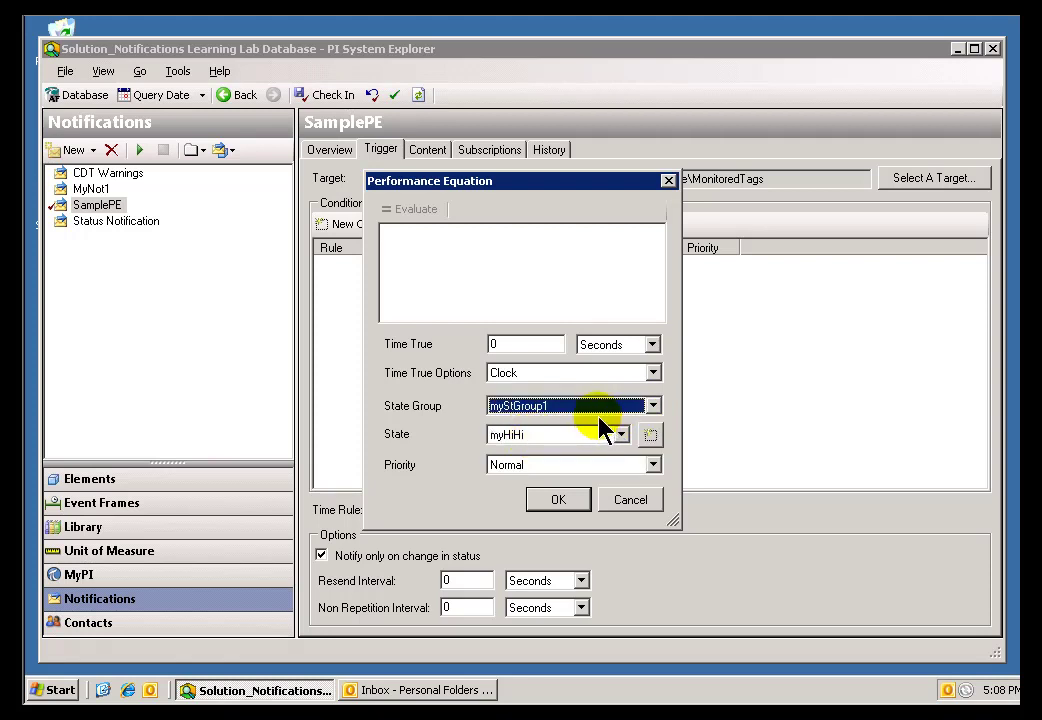
{"action": "left_click", "coordinate": [516, 344]}
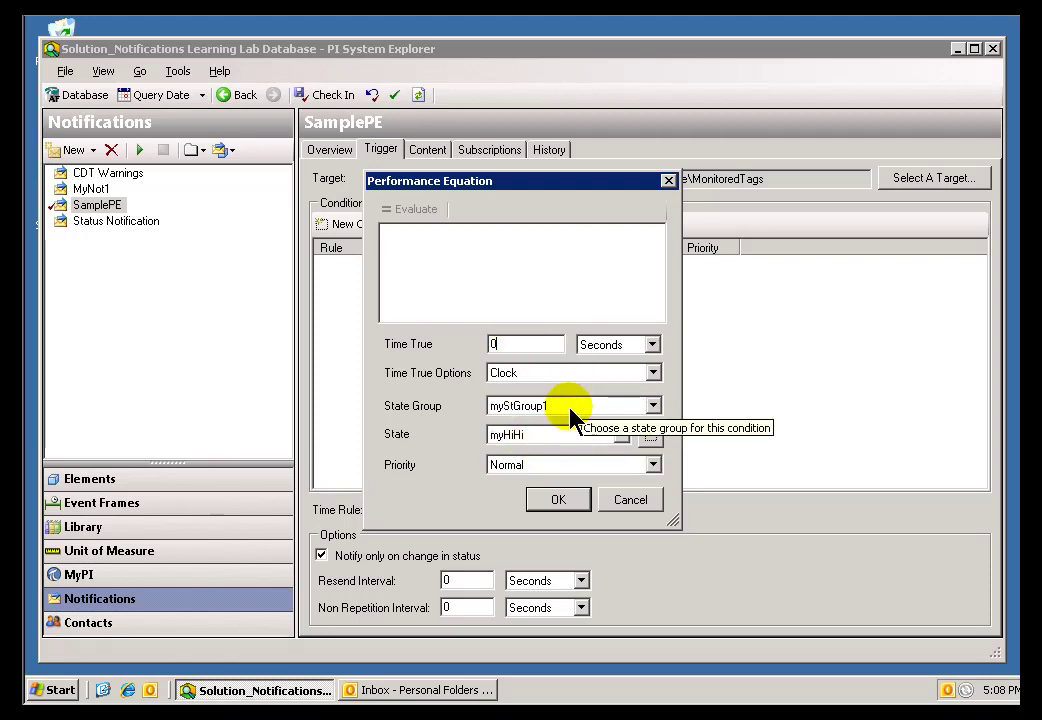
{"action": "left_click", "coordinate": [412, 242]}
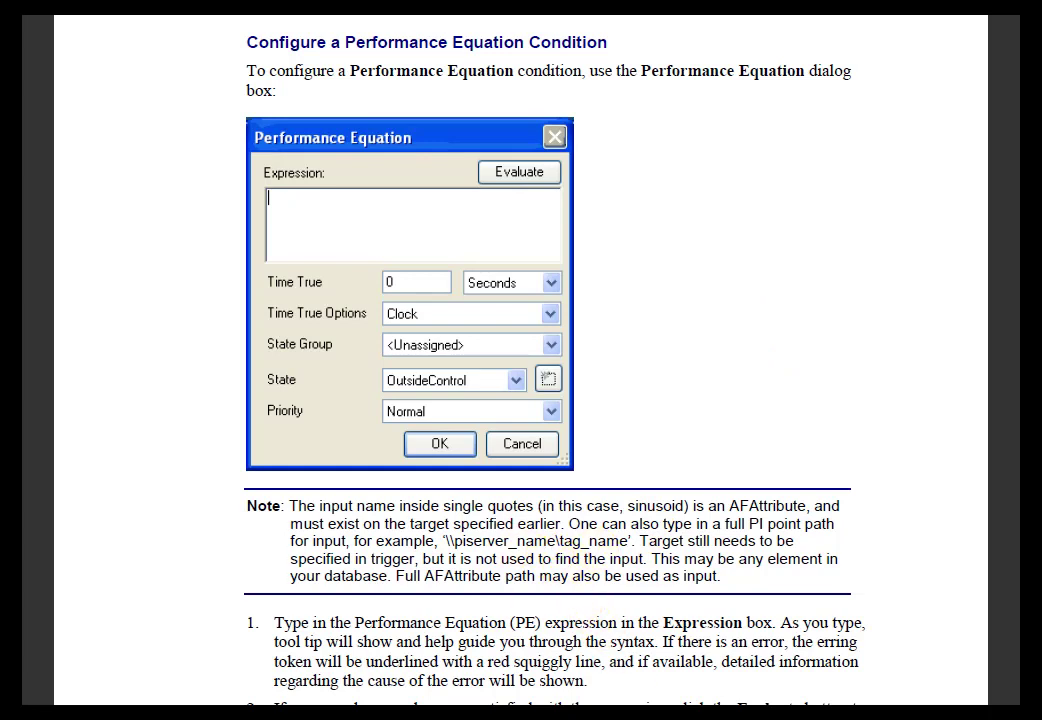
Switch from the PDF guide to the Internet Explorer download site
{"action": "key", "text": "alt+Tab"}
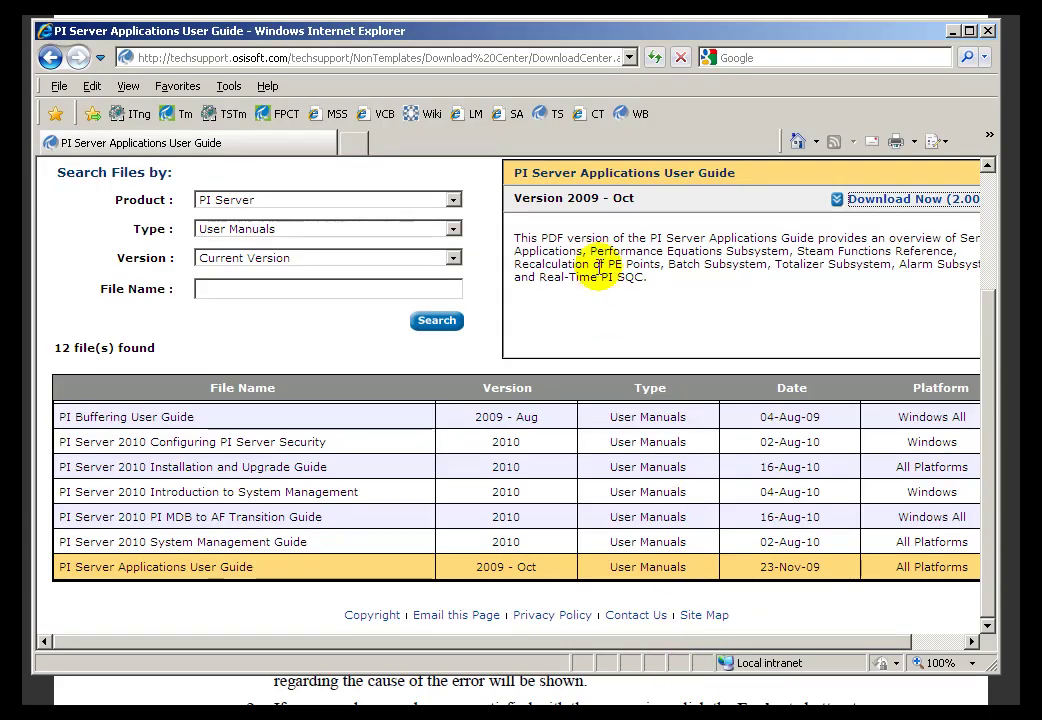
Go to the Download Center's Documentation > User Manuals listing
{"action": "scroll", "coordinate": [985, 228], "scroll_direction": "up", "scroll_amount": 3}
{"action": "left_click", "coordinate": [291, 220]}
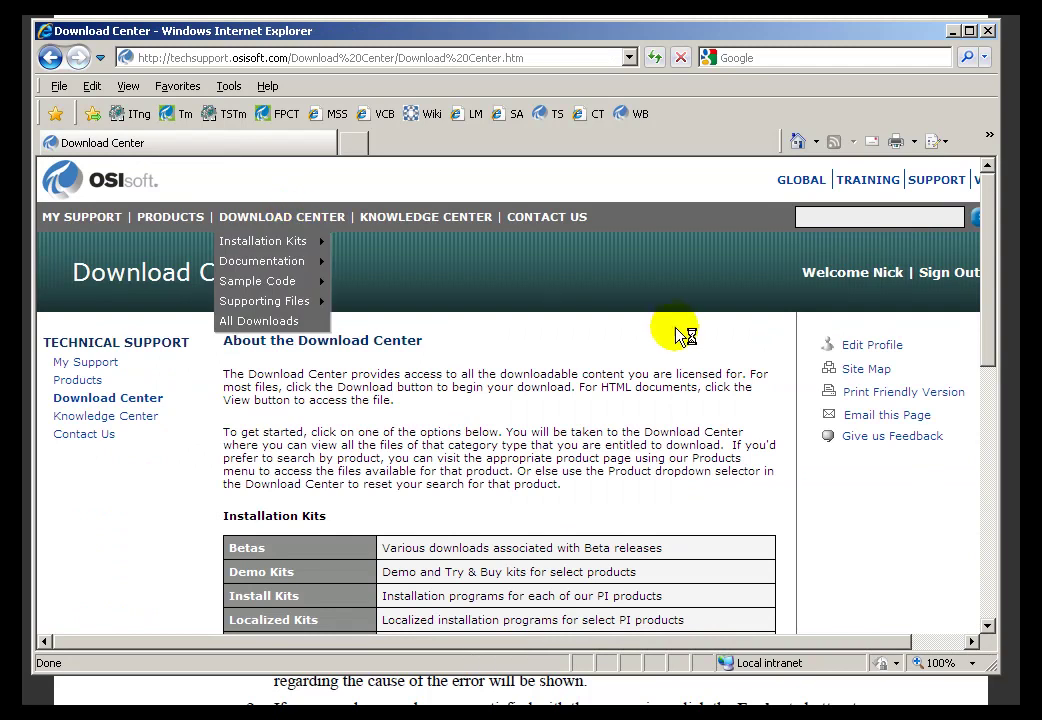
{"action": "mouse_move", "coordinate": [265, 225]}
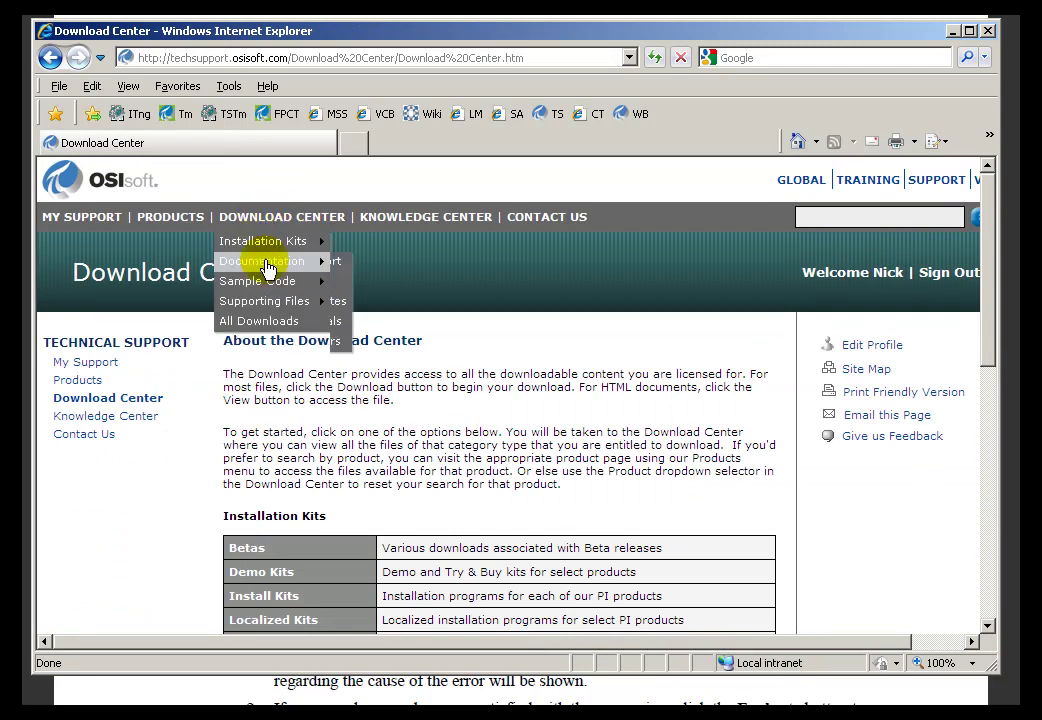
{"action": "left_click", "coordinate": [375, 321]}
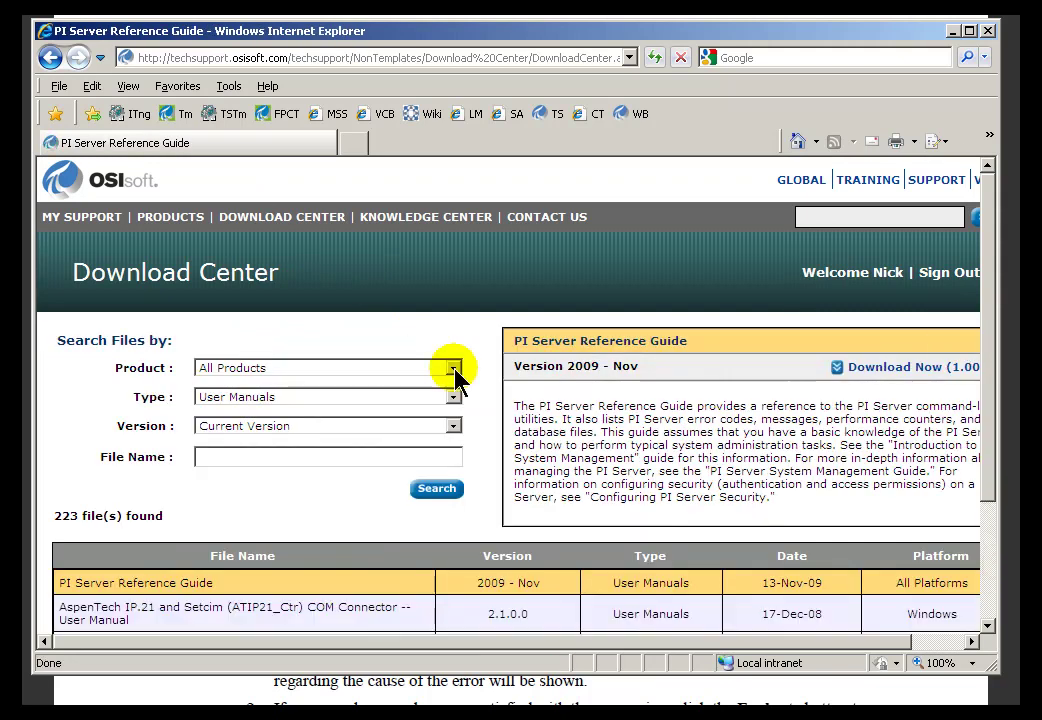
Filter the user manuals by product PI Server and run the search
{"action": "left_click", "coordinate": [455, 372]}
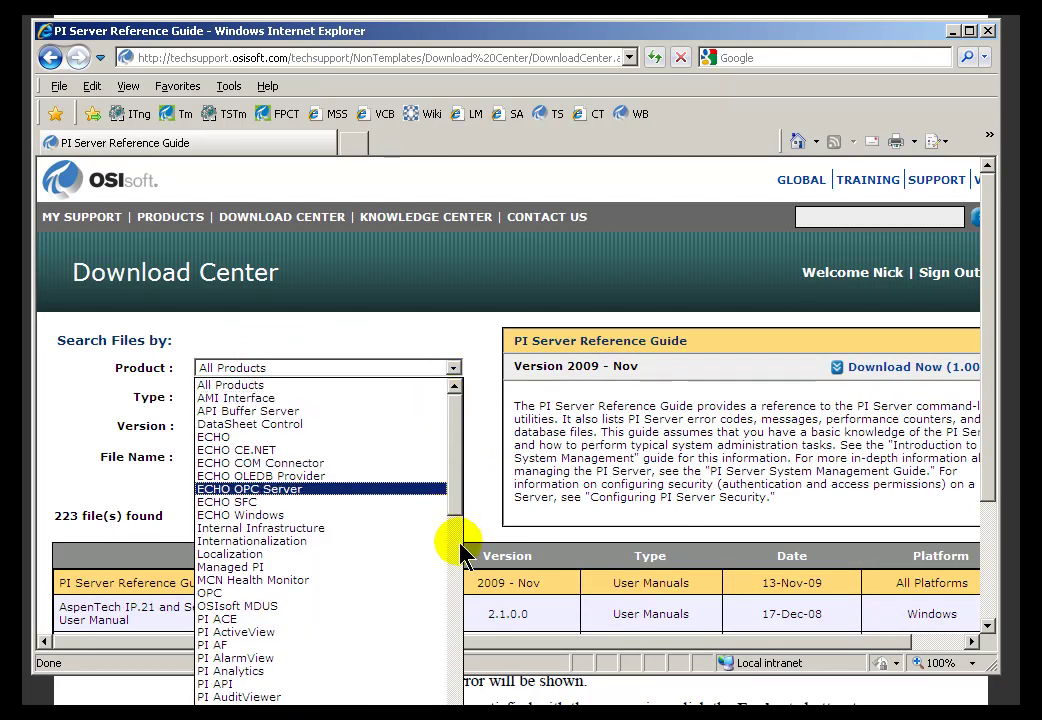
{"action": "left_click", "coordinate": [452, 630]}
{"action": "left_click", "coordinate": [452, 693]}
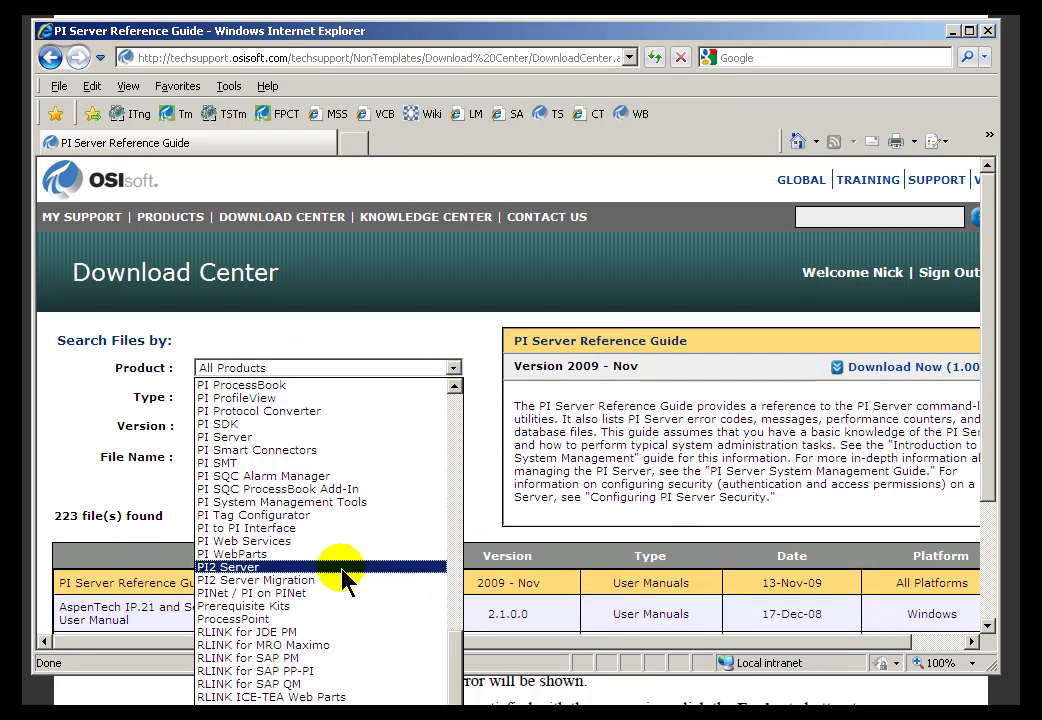
{"action": "left_click", "coordinate": [258, 443]}
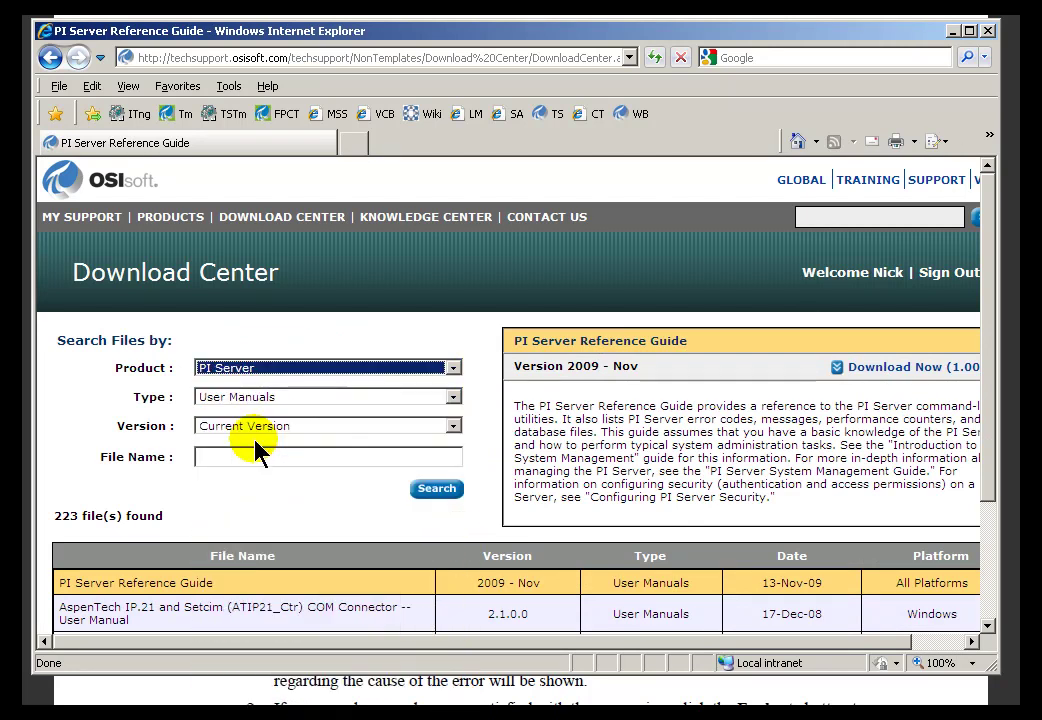
{"action": "left_click", "coordinate": [436, 491]}
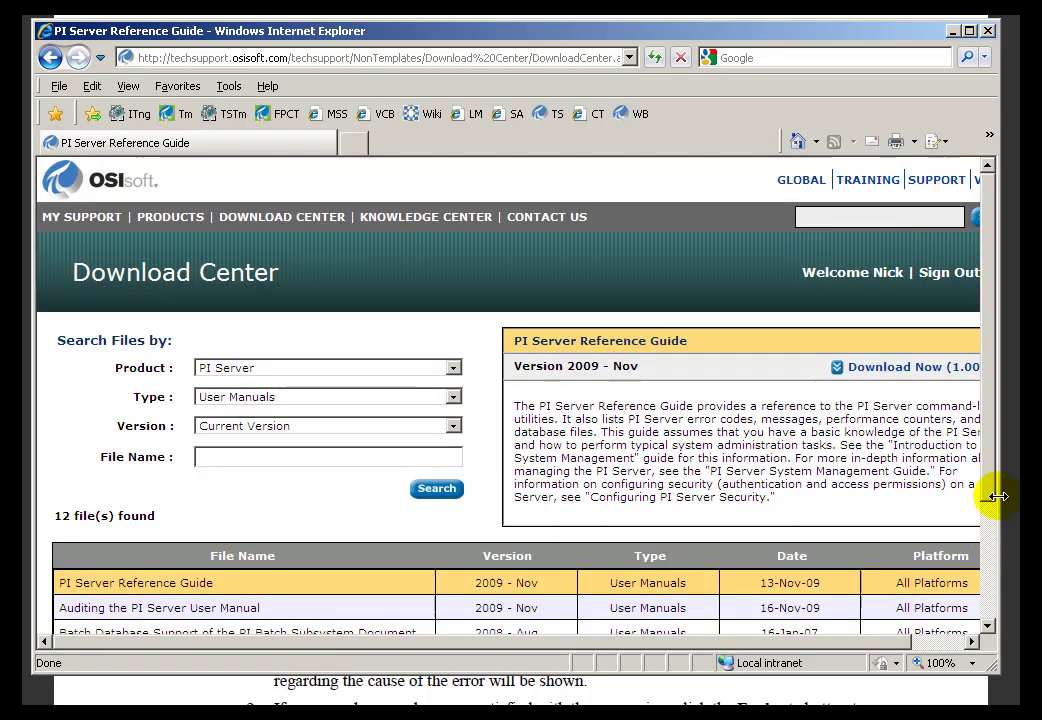
Scroll to the 12 PI Server results, then return to PI System Explorer
{"action": "left_click_drag", "start_coordinate": [986, 492], "coordinate": [986, 615]}
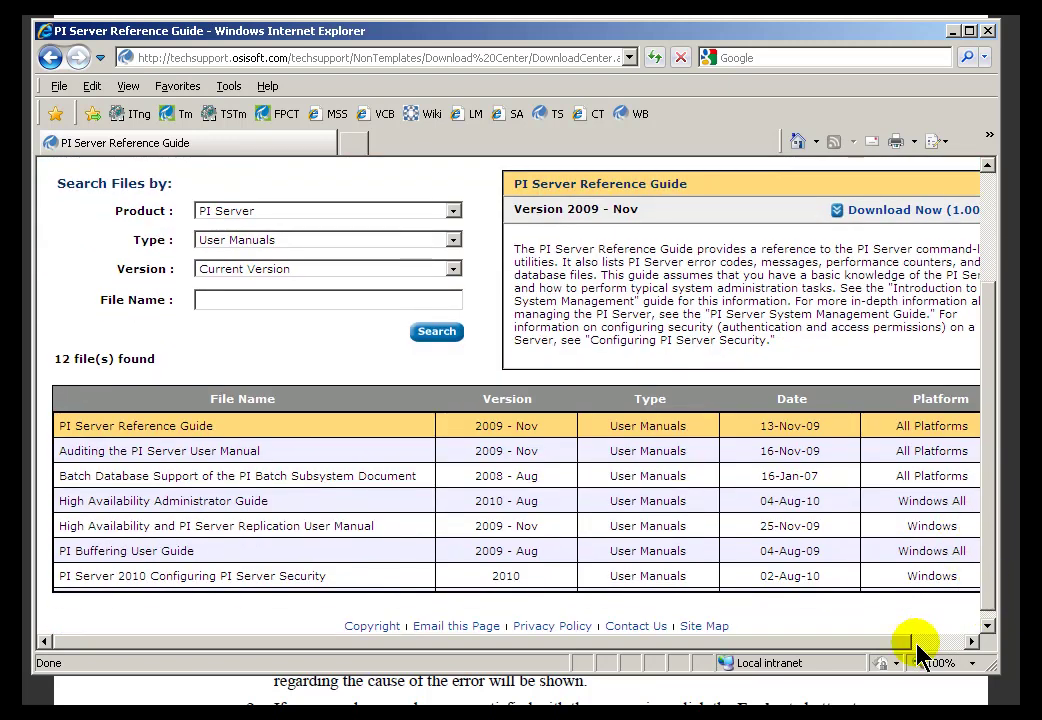
{"action": "left_click_drag", "start_coordinate": [919, 641], "coordinate": [954, 641]}
{"action": "left_click_drag", "start_coordinate": [954, 507], "coordinate": [953, 568]}
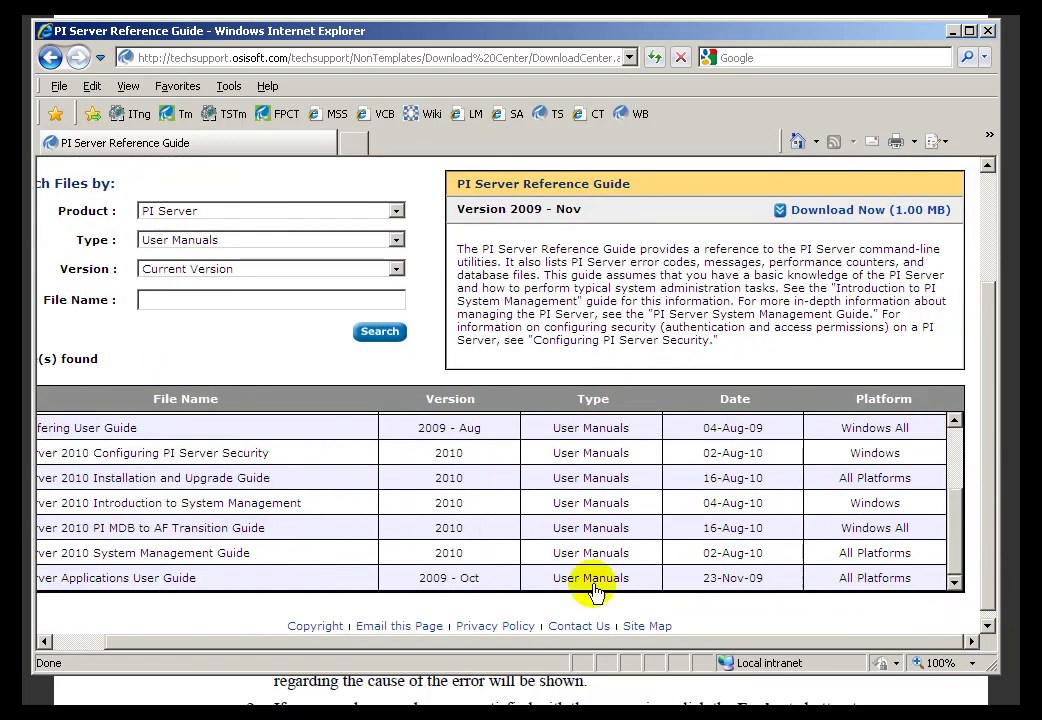
{"action": "left_click", "coordinate": [44, 641]}
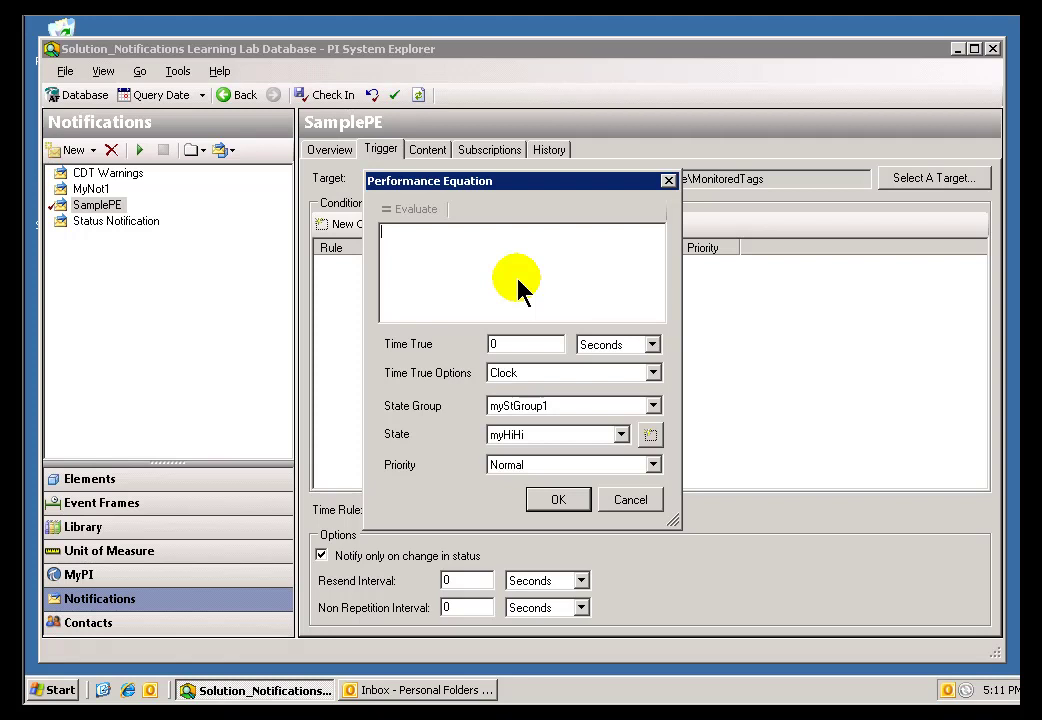
Cancel the unfinished condition and view MonitoredTags' attributes, including Sine Wave
{"action": "left_click", "coordinate": [628, 500]}
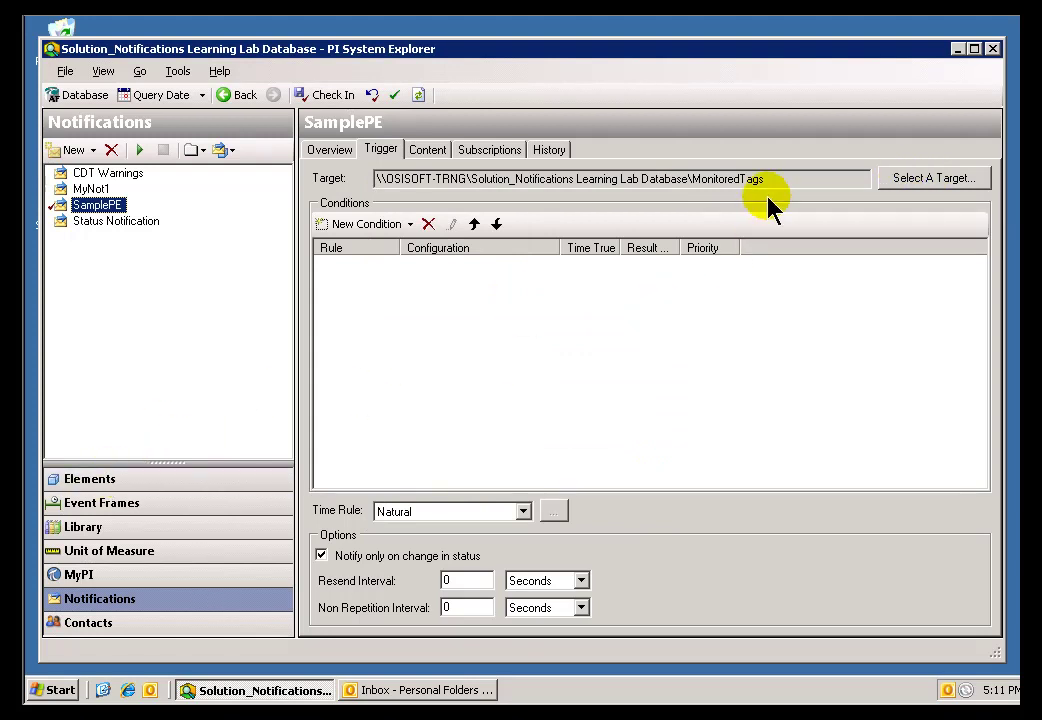
{"action": "left_click", "coordinate": [50, 479]}
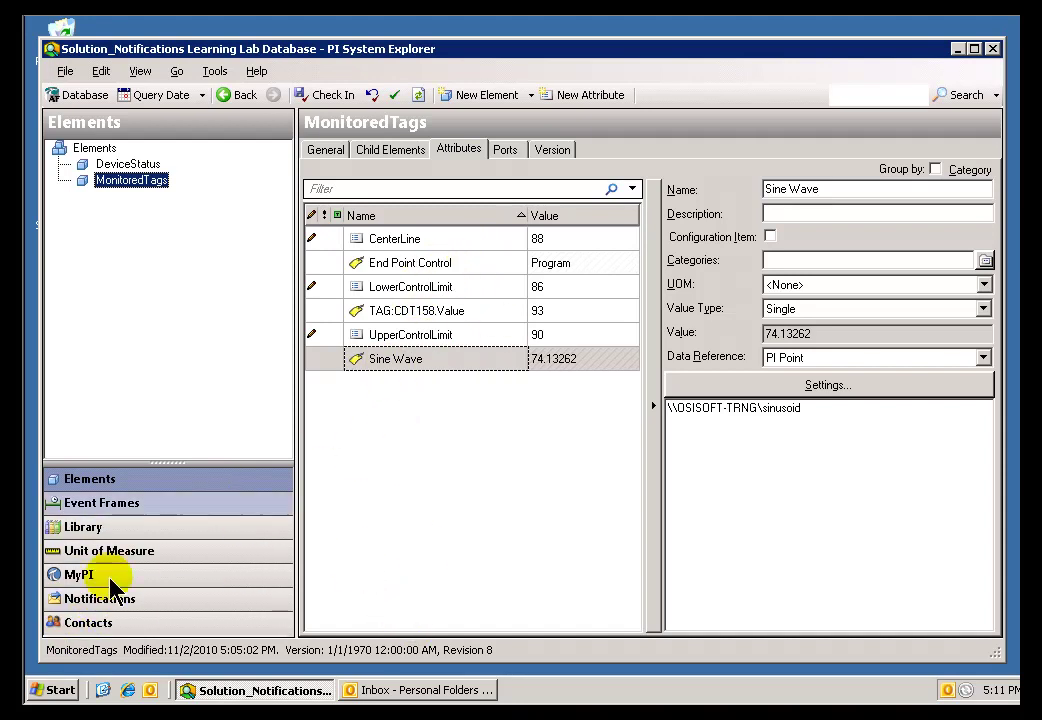
Return to Notifications to show SamplePE's Trigger tab
{"action": "left_click", "coordinate": [88, 599]}
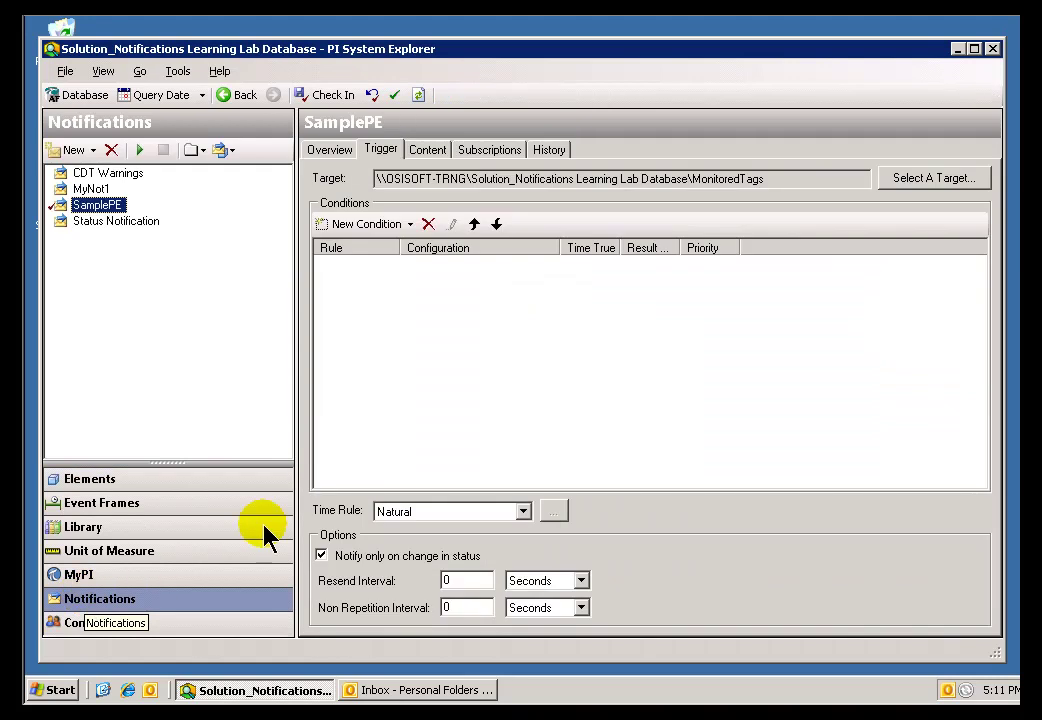
Add a Performance Equation condition 'sine wave' > 50 and evaluate it as True
{"action": "left_click", "coordinate": [409, 226]}
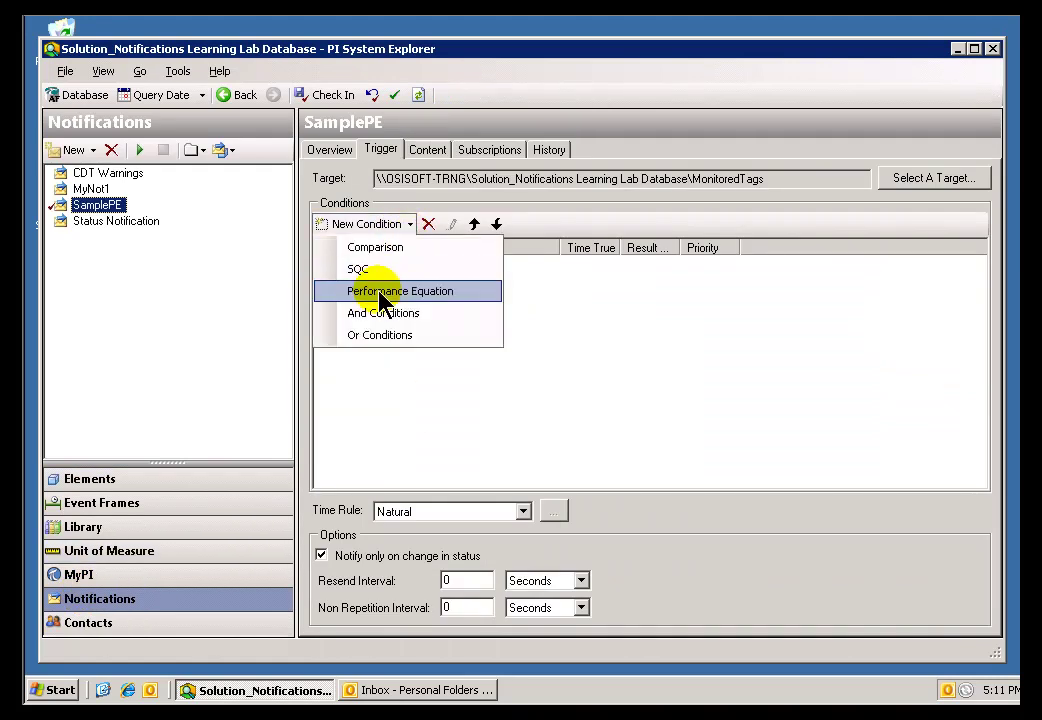
{"action": "left_click", "coordinate": [386, 298]}
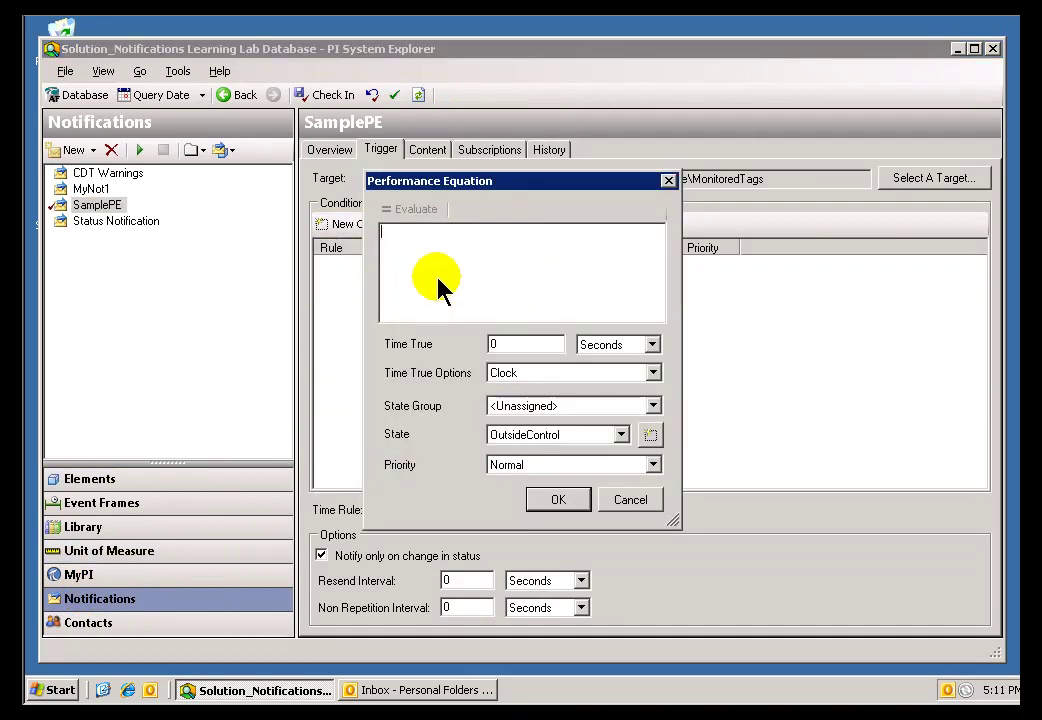
{"action": "type", "text": "'sine wa"}
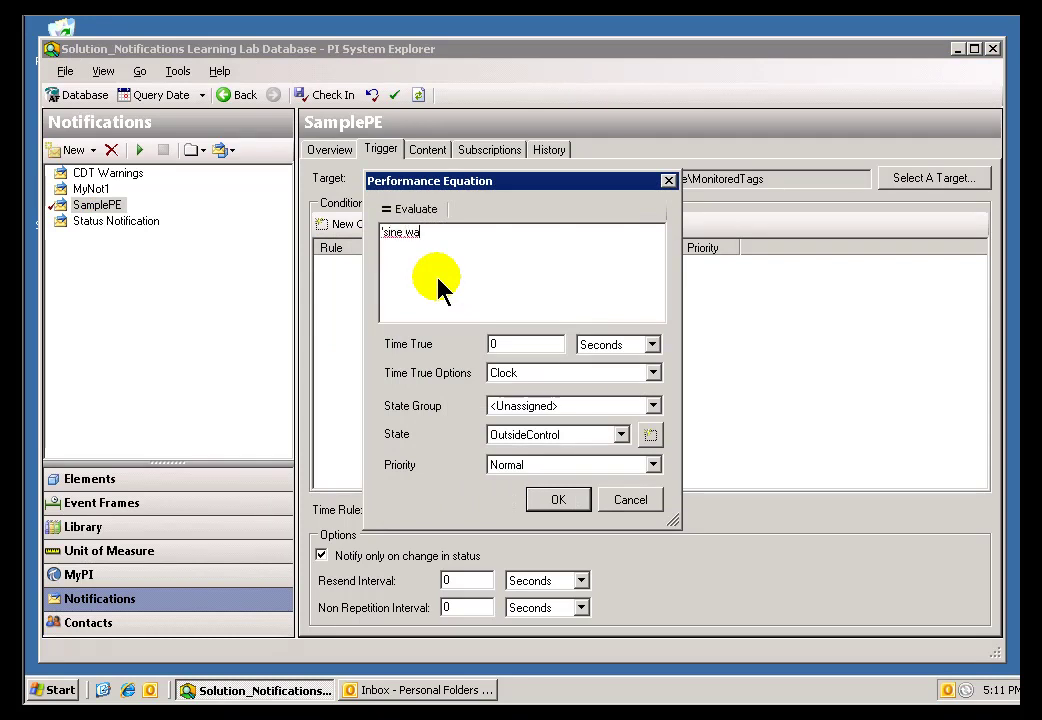
{"action": "type", "text": "ve'"}
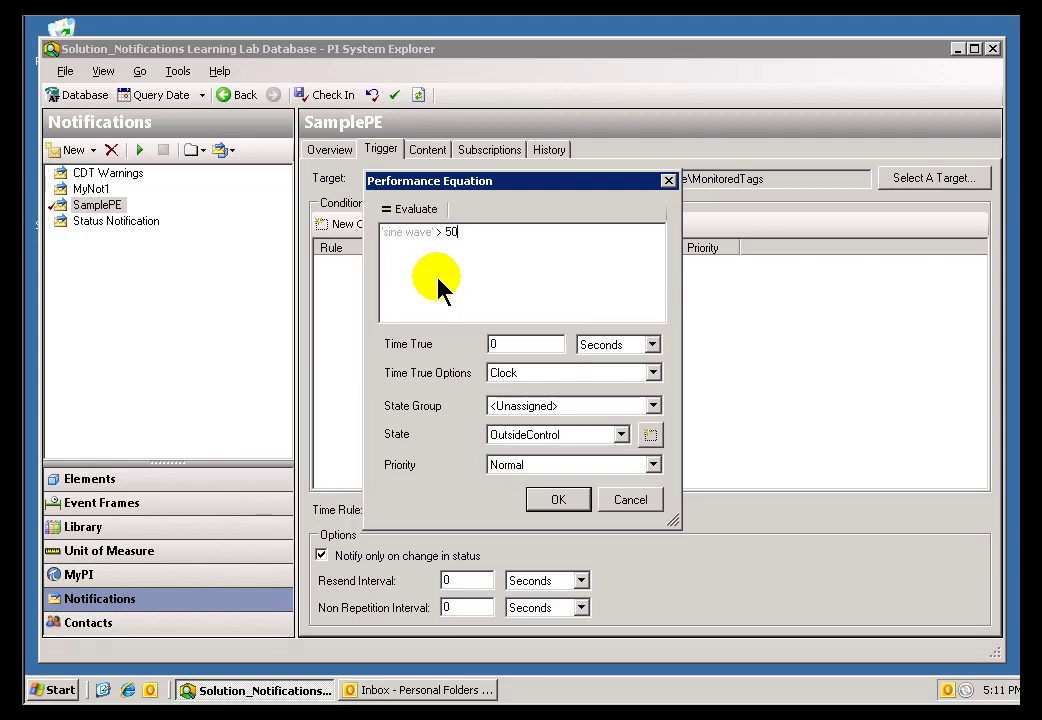
{"action": "type", "text": " > 50"}
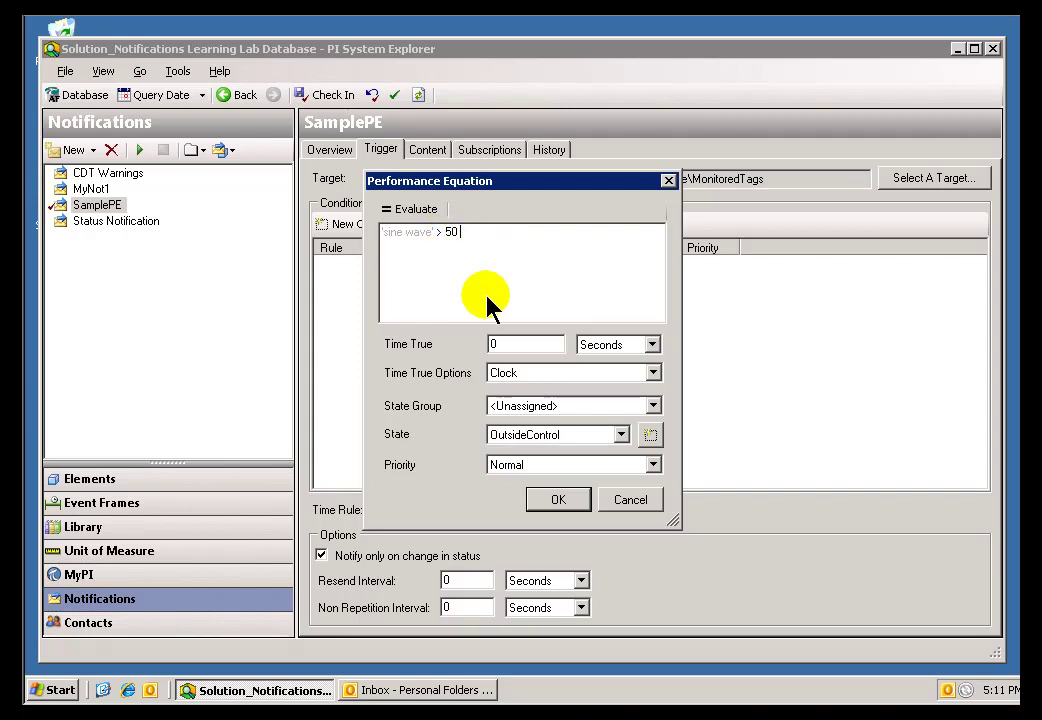
{"action": "left_click", "coordinate": [418, 216]}
{"action": "left_click", "coordinate": [536, 393]}
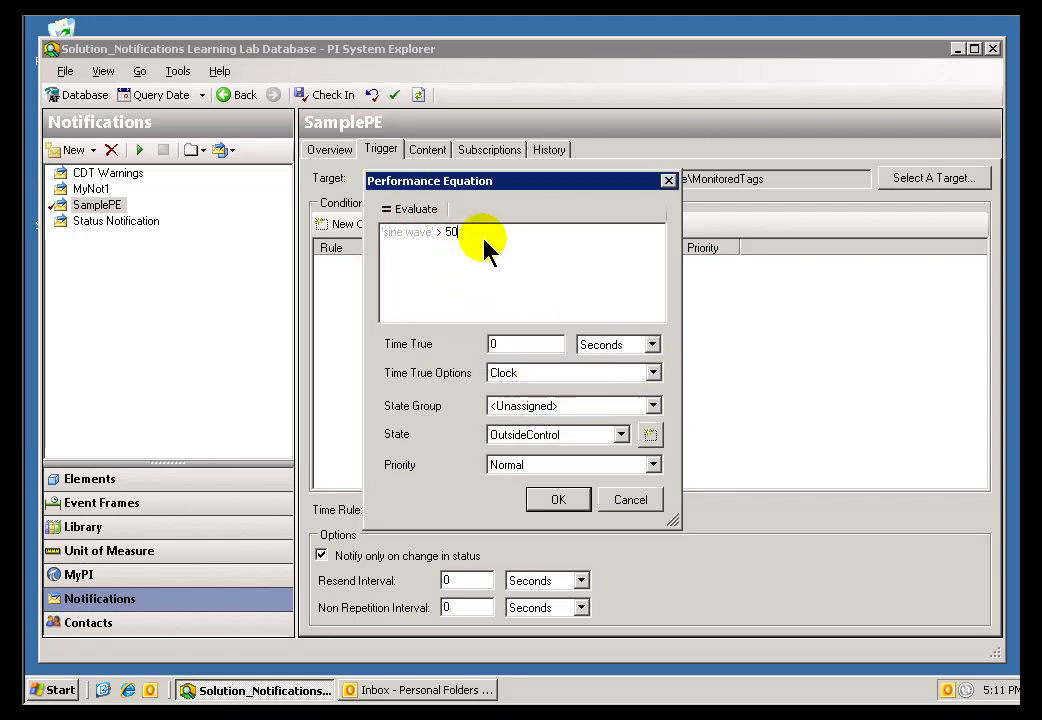
Change the comparison to 'sine wave' < 50 and evaluate it as False
{"action": "key", "text": "BackSpace"}
{"action": "key", "text": "BackSpace"}
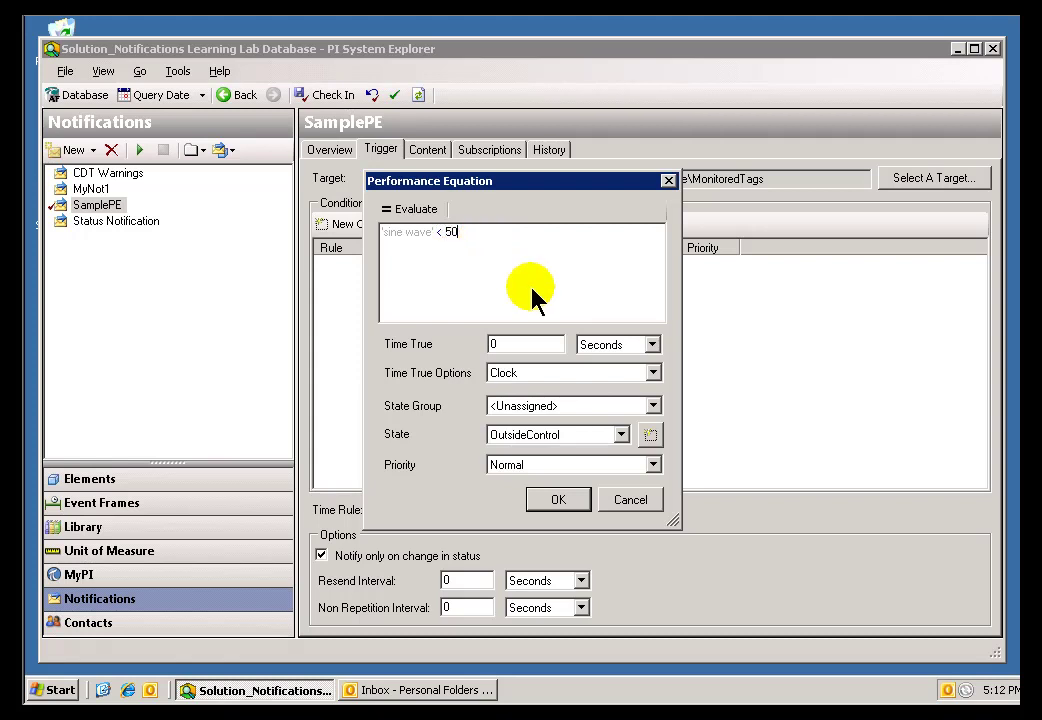
{"action": "left_click", "coordinate": [410, 210]}
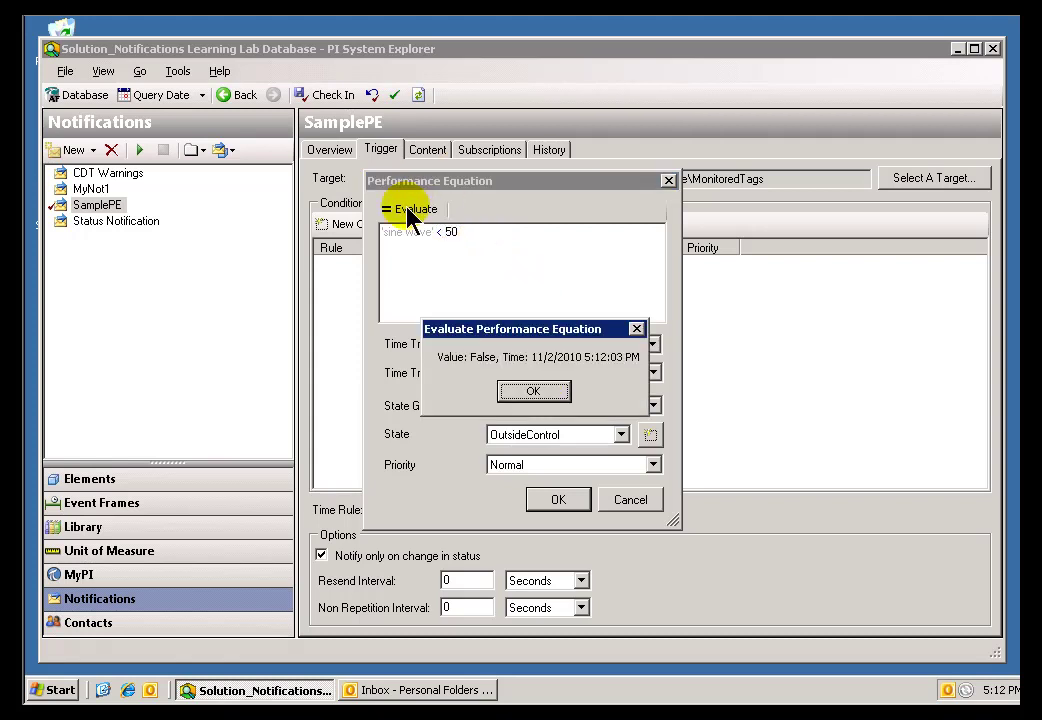
{"action": "left_click", "coordinate": [533, 391]}
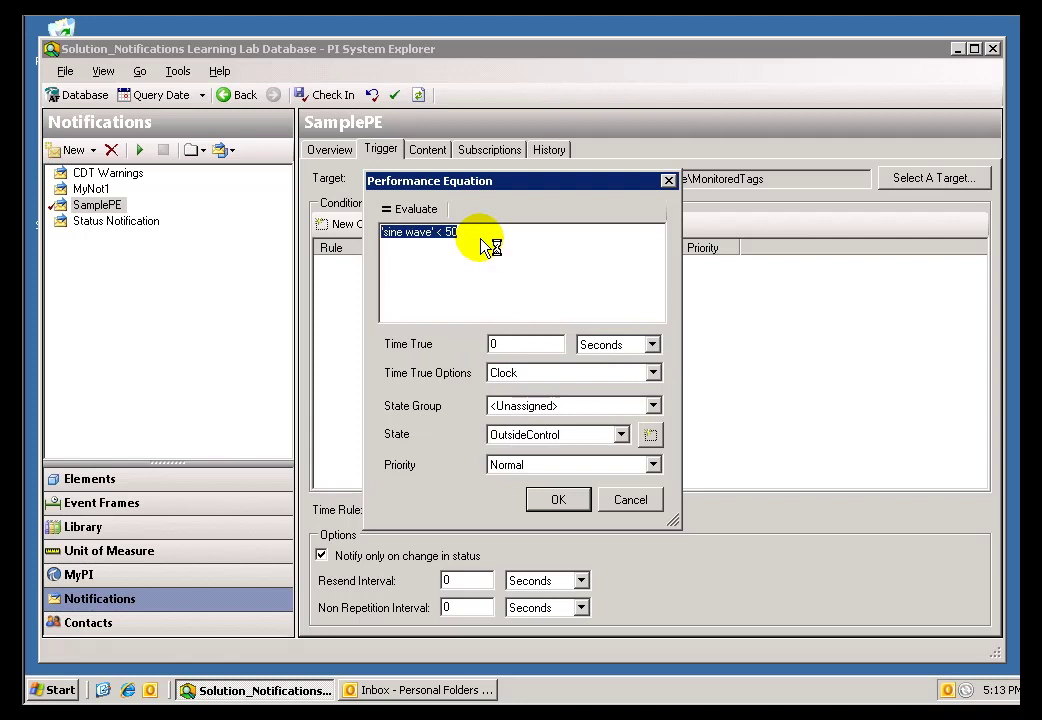
Replace the comparison with the TimeGT function chosen from the autocomplete list
{"action": "key", "text": "Delete"}
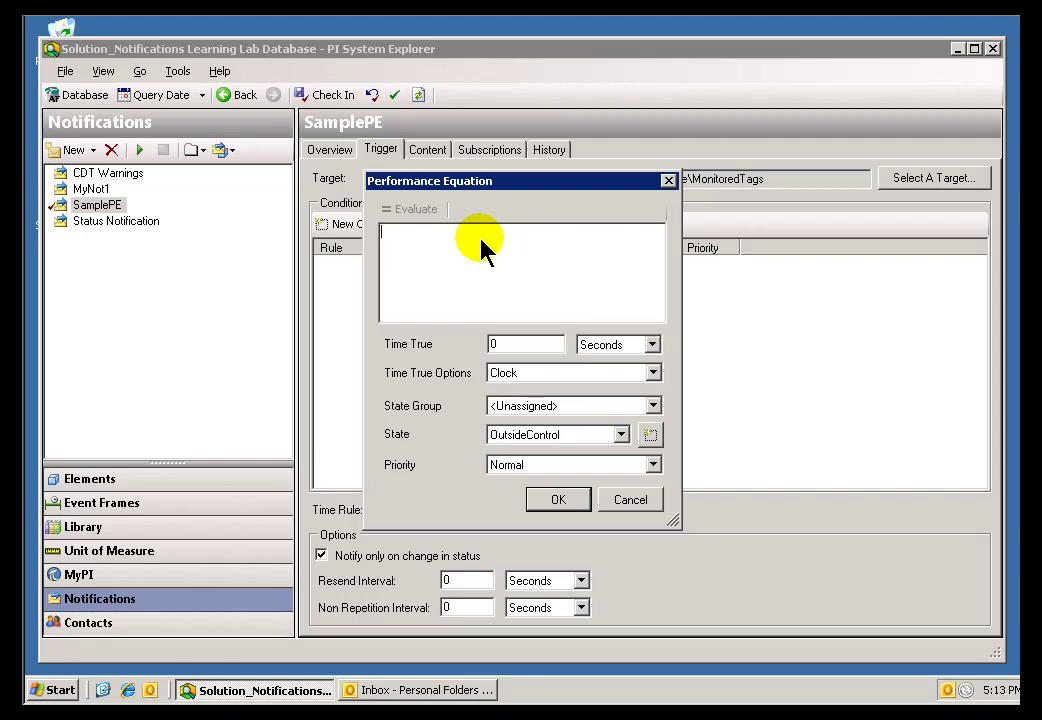
{"action": "key", "text": "ctrl+space"}
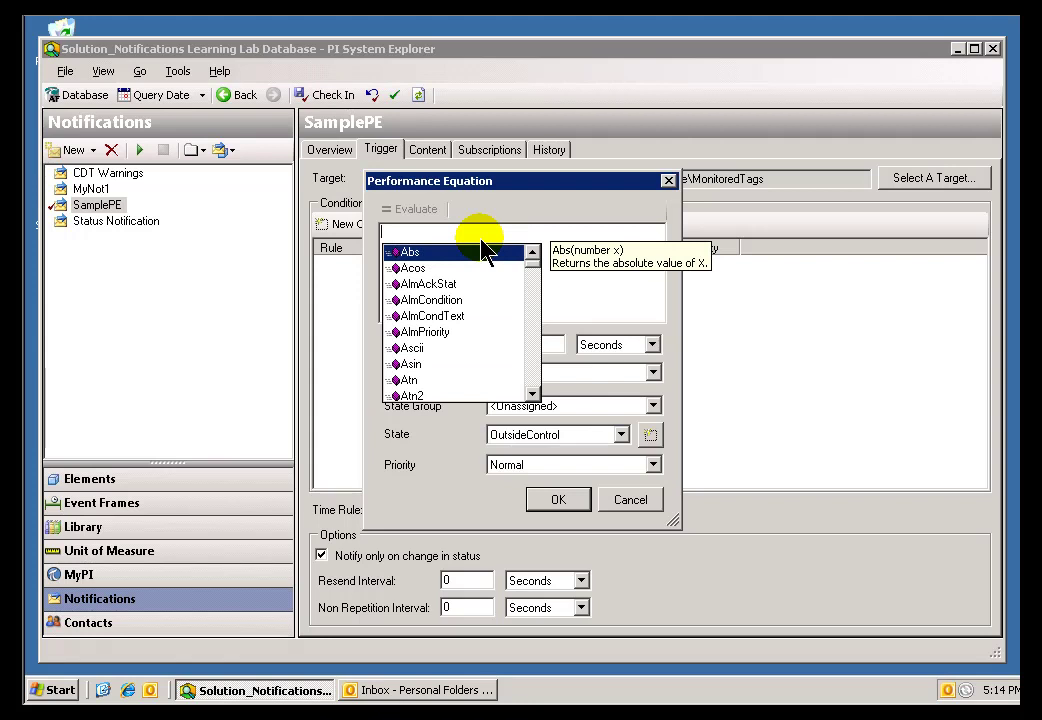
{"action": "scroll", "coordinate": [483, 250], "scroll_direction": "down", "scroll_amount": 18}
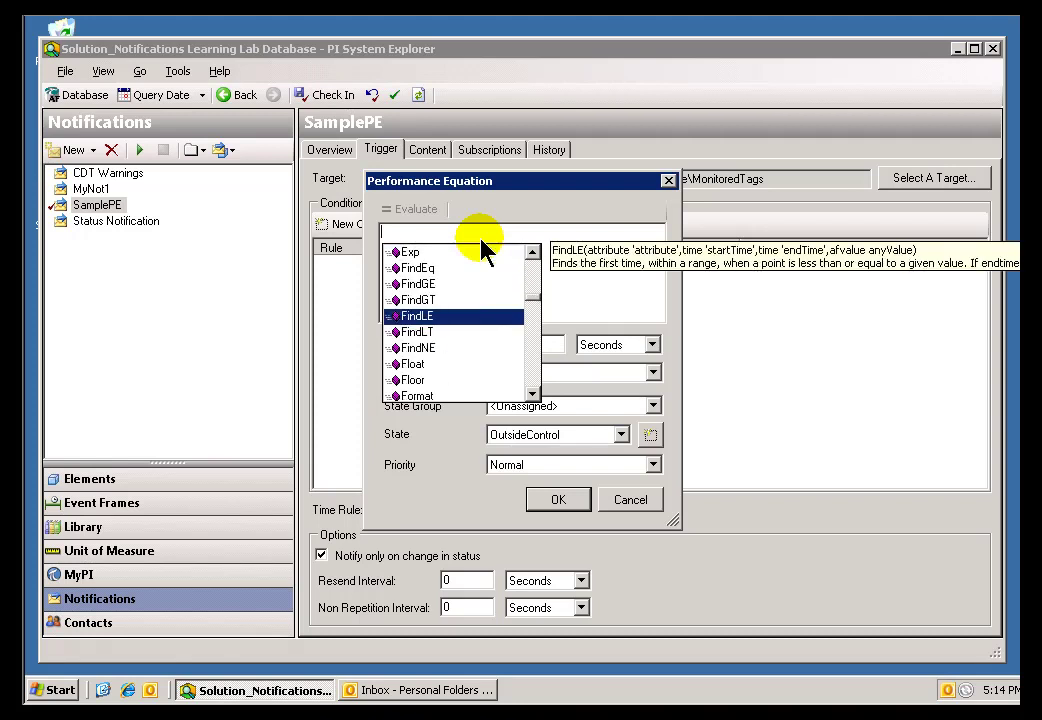
{"action": "scroll", "coordinate": [483, 250], "scroll_direction": "down", "scroll_amount": 9}
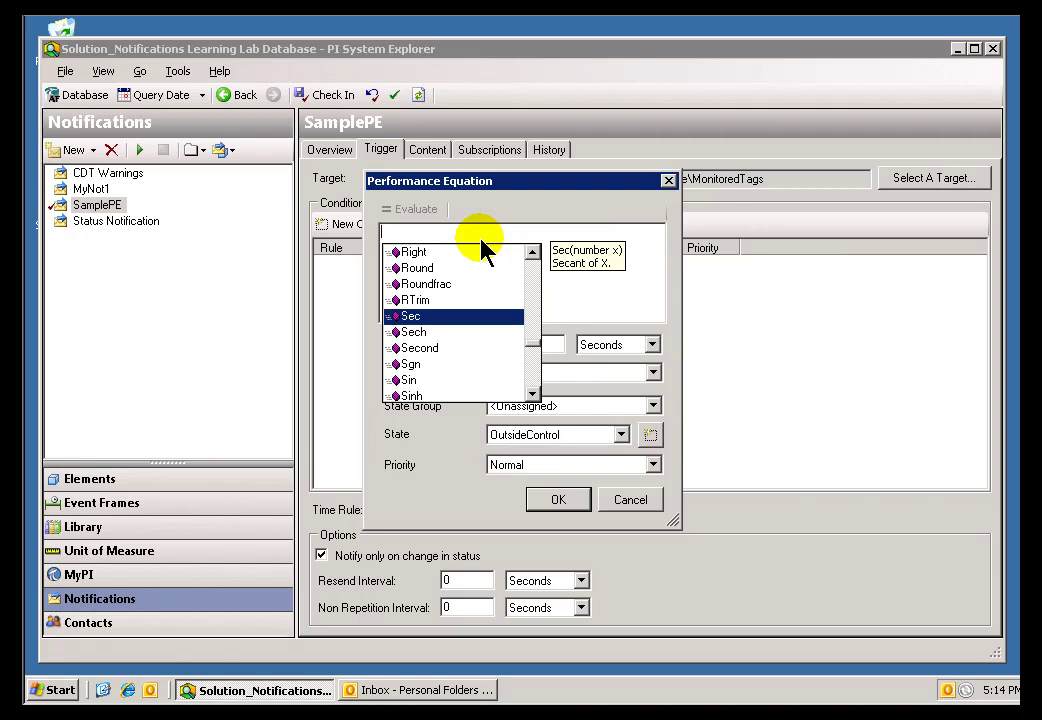
{"action": "scroll", "coordinate": [483, 245], "scroll_direction": "down", "scroll_amount": 3}
{"action": "scroll", "coordinate": [483, 245], "scroll_direction": "down", "scroll_amount": 5}
{"action": "scroll", "coordinate": [483, 245], "scroll_direction": "down", "scroll_amount": 1}
{"action": "scroll", "coordinate": [483, 245], "scroll_direction": "down", "scroll_amount": 3}
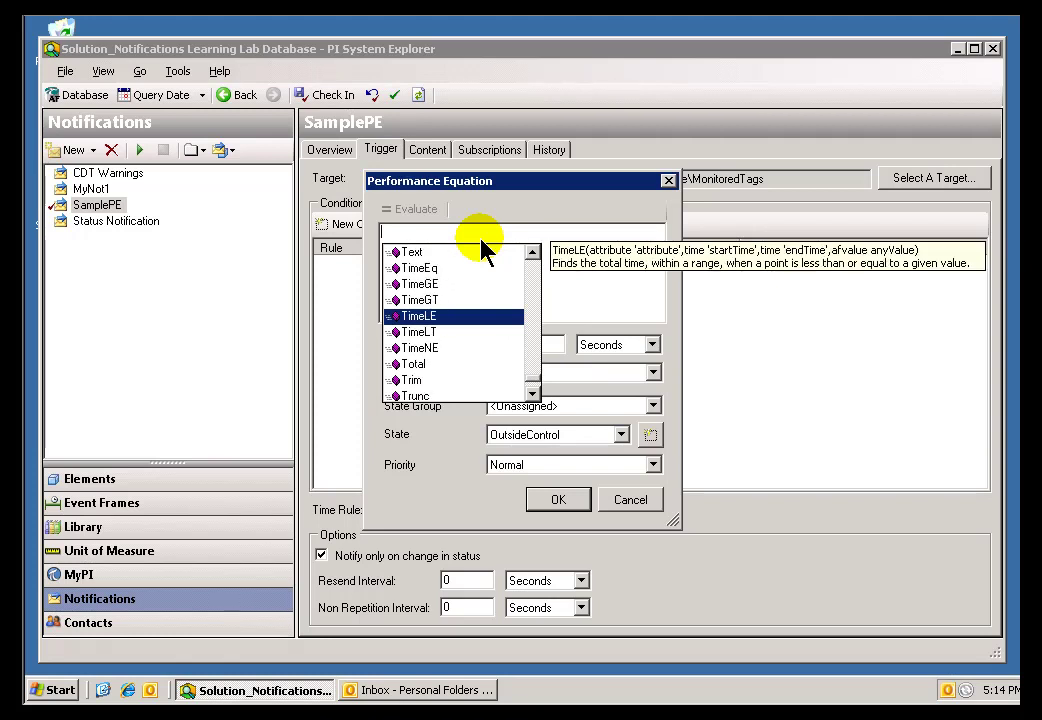
{"action": "scroll", "coordinate": [483, 245], "scroll_direction": "up", "scroll_amount": 1}
{"action": "key", "text": "Return"}
Complete the equation as TimeGT('sine wave','y+7h','t+7h',50) and evaluate it to 43118.24
{"action": "type", "text": "("}
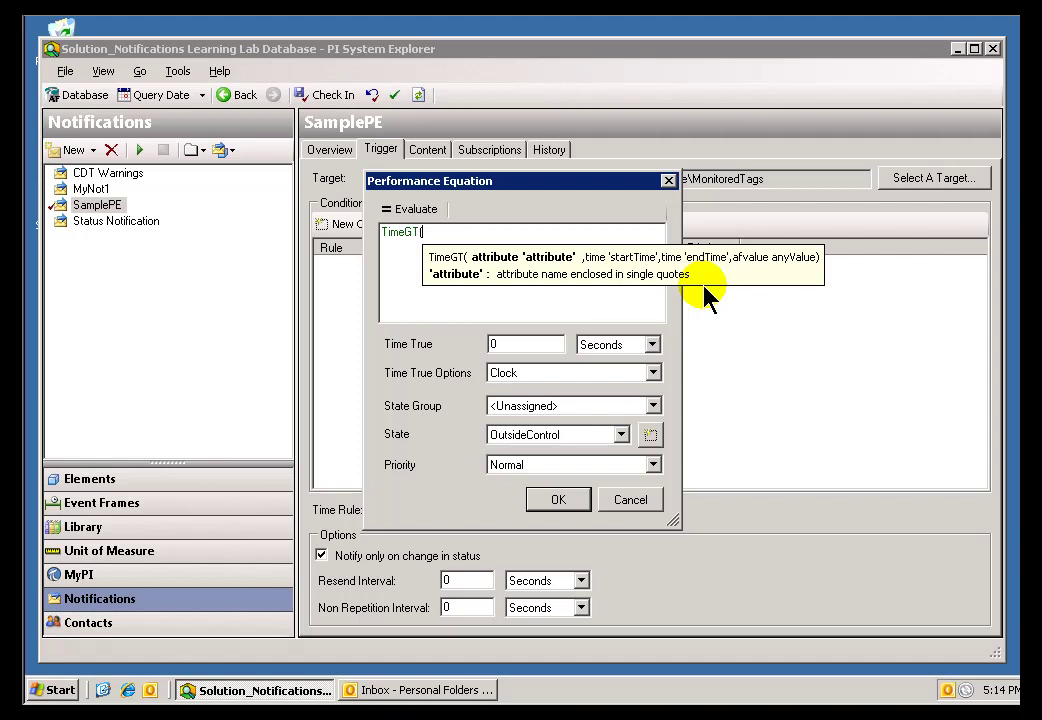
{"action": "type", "text": "'sin"}
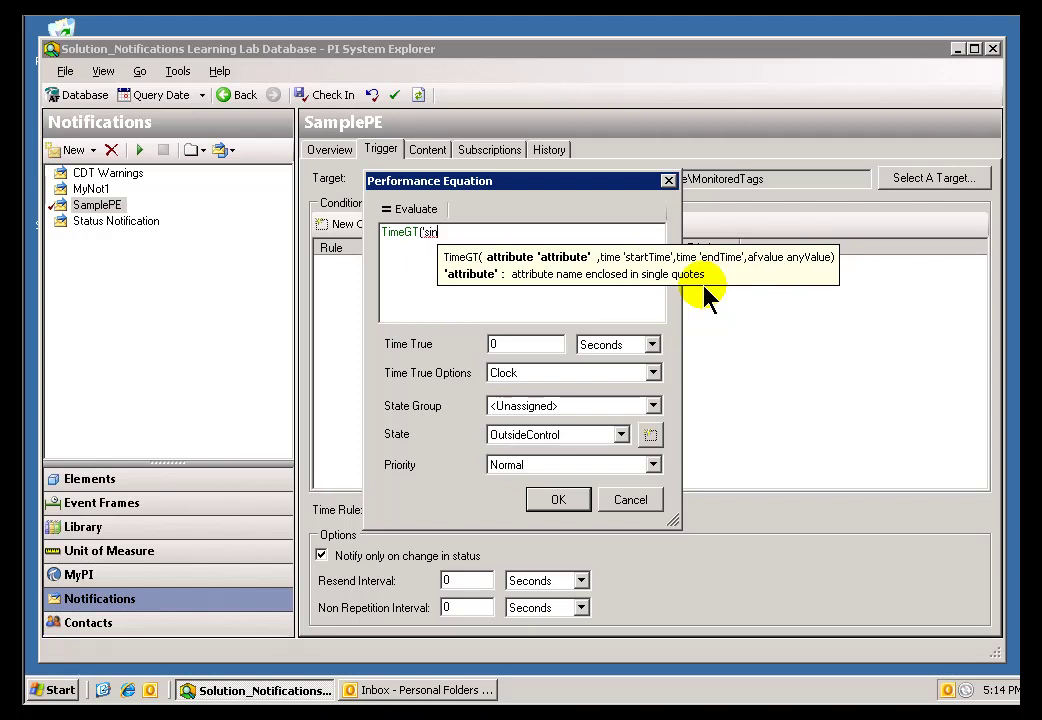
{"action": "type", "text": "e wave'"}
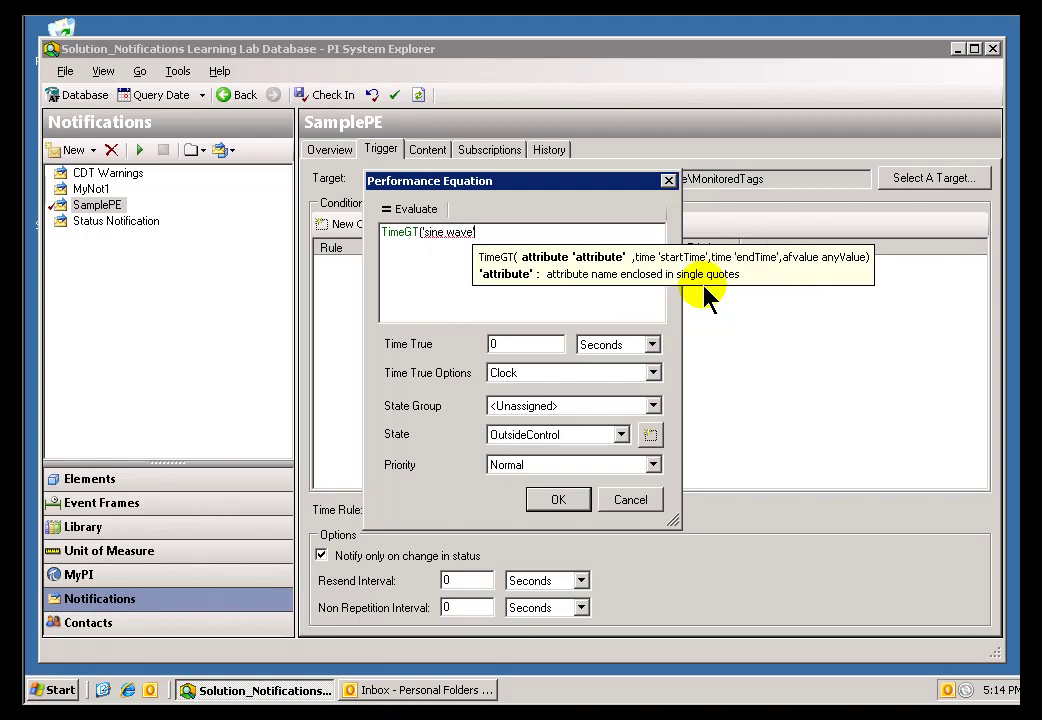
{"action": "type", "text": ","}
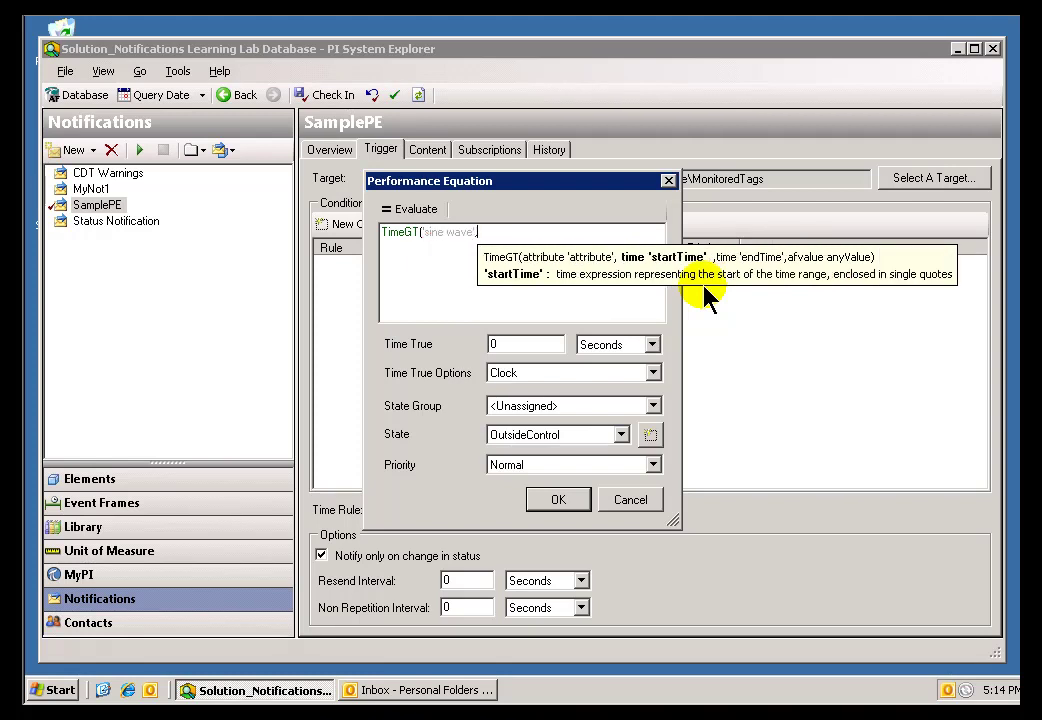
{"action": "type", "text": "'"}
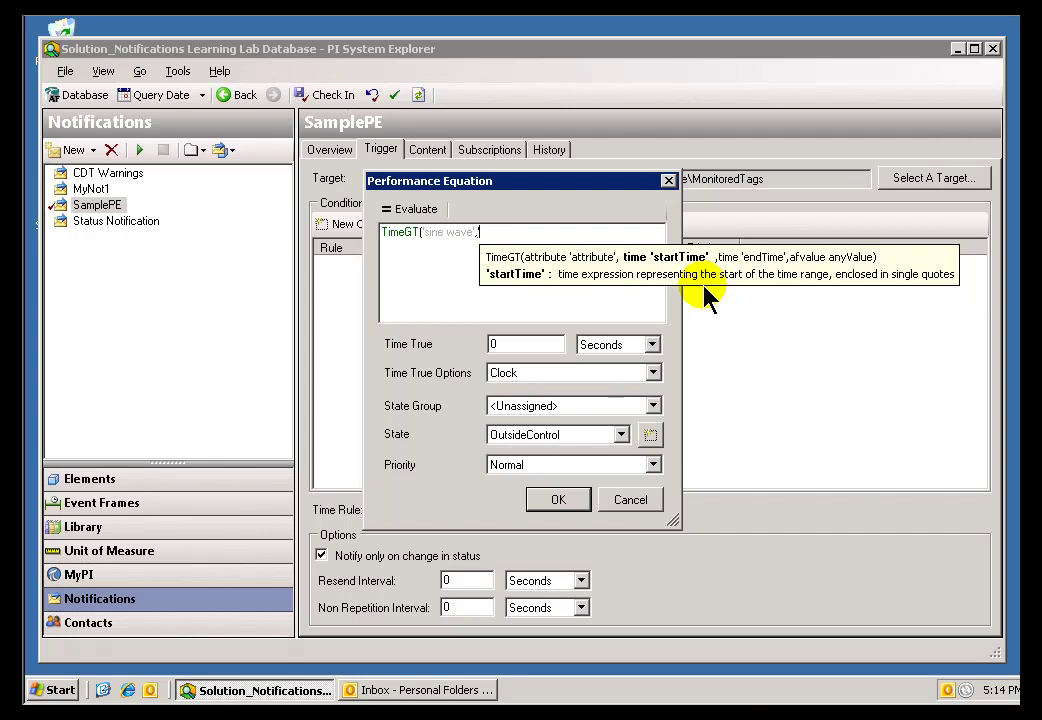
{"action": "type", "text": "y+7h'"}
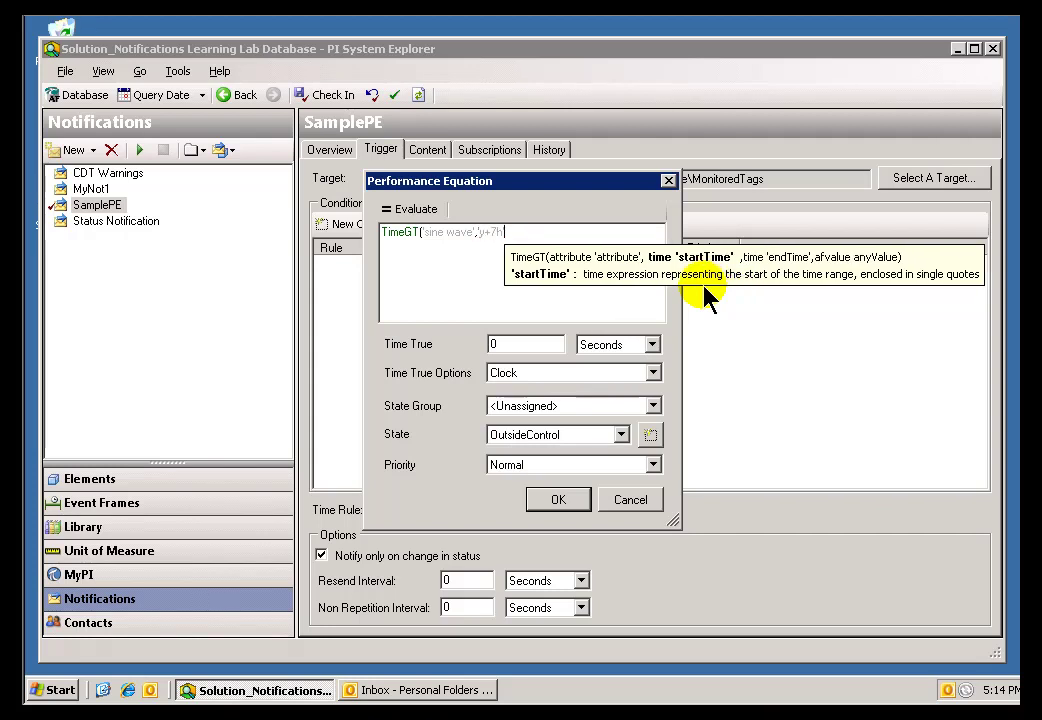
{"action": "type", "text": ",'t+"}
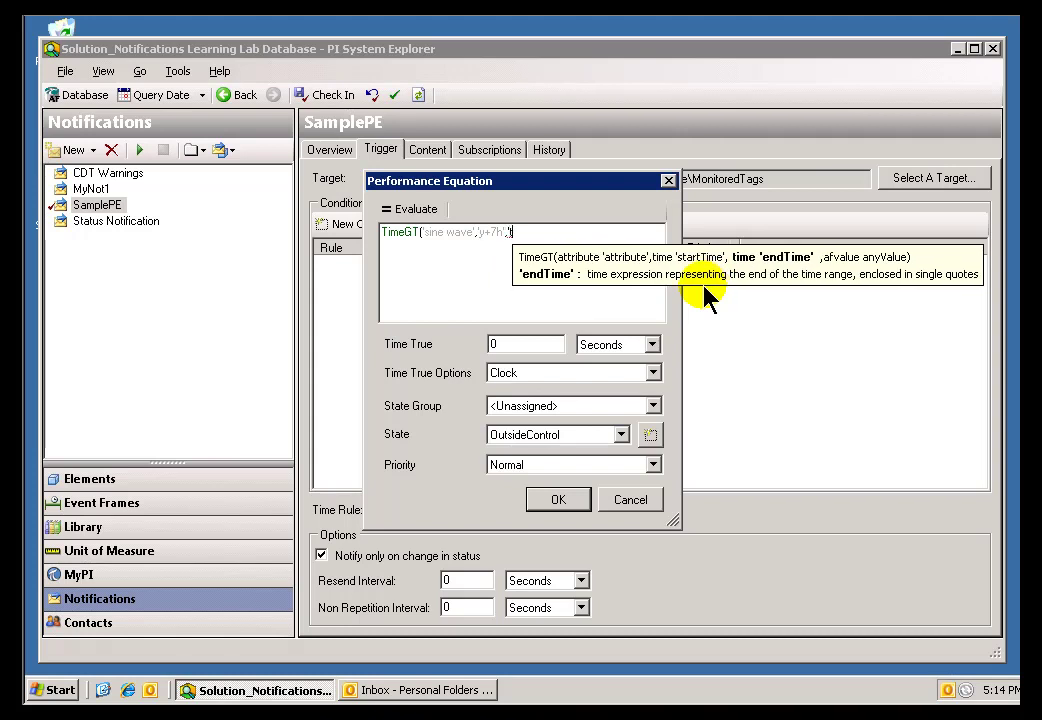
{"action": "type", "text": "7h'"}
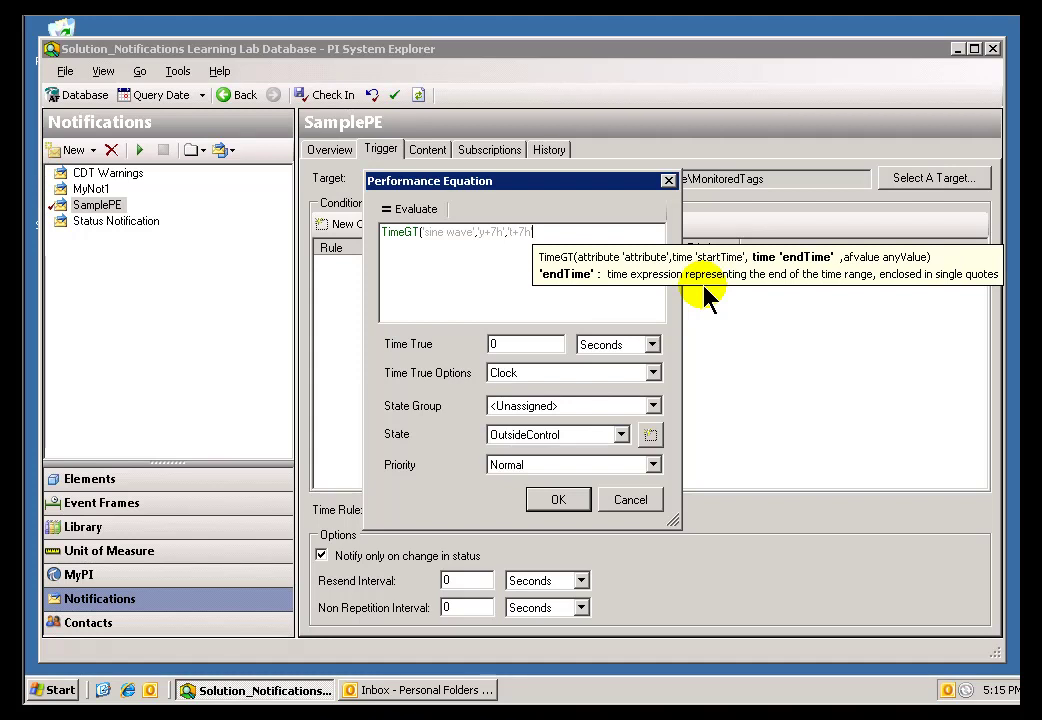
{"action": "type", "text": ","}
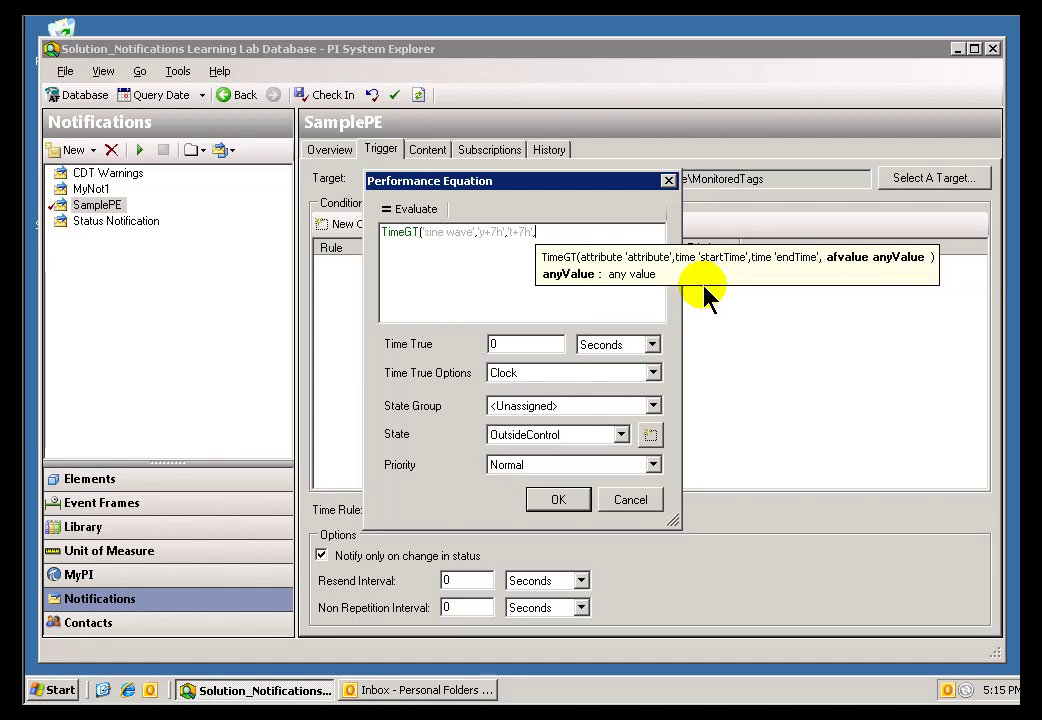
{"action": "type", "text": "50)"}
{"action": "key", "text": "Return"}
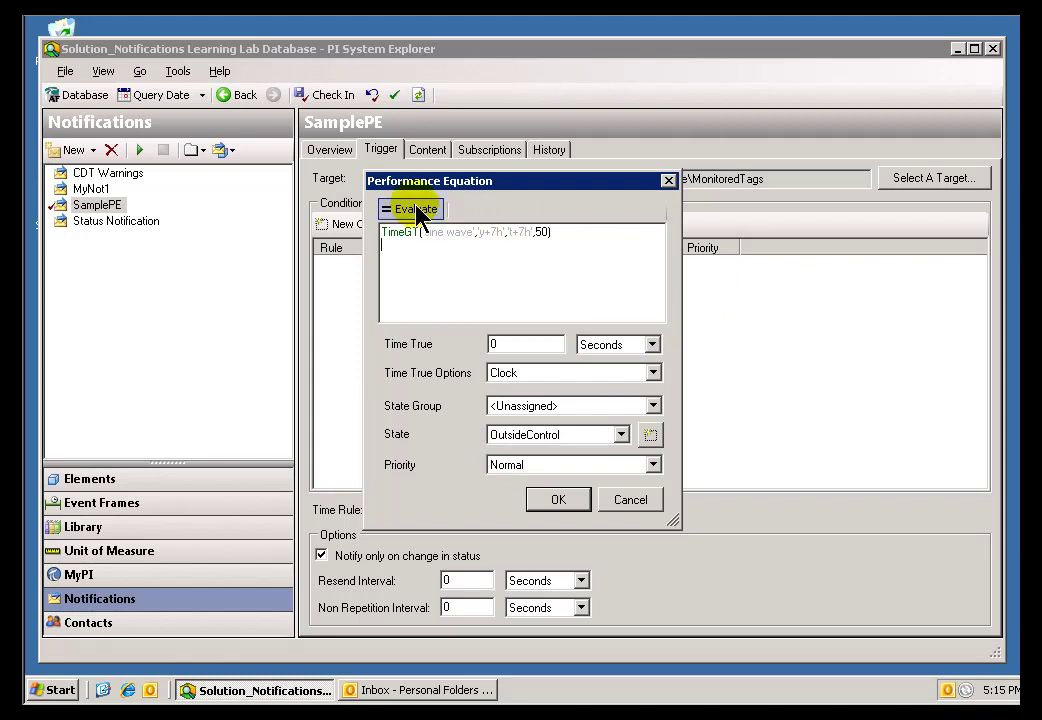
{"action": "left_click", "coordinate": [416, 210]}
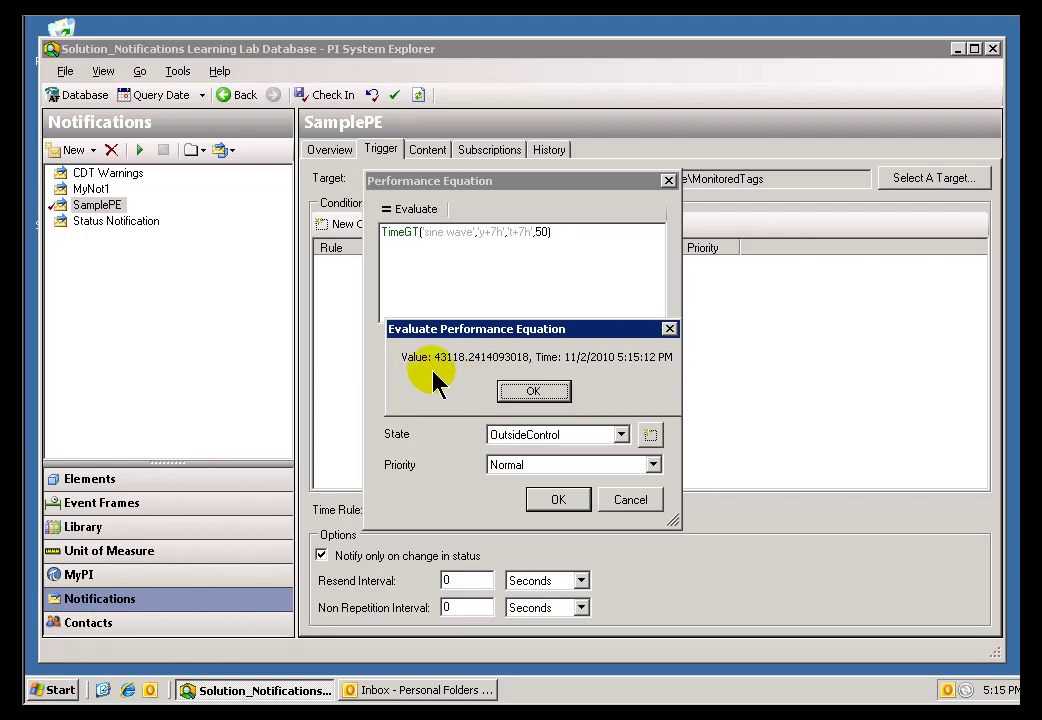
{"action": "left_click", "coordinate": [533, 392]}
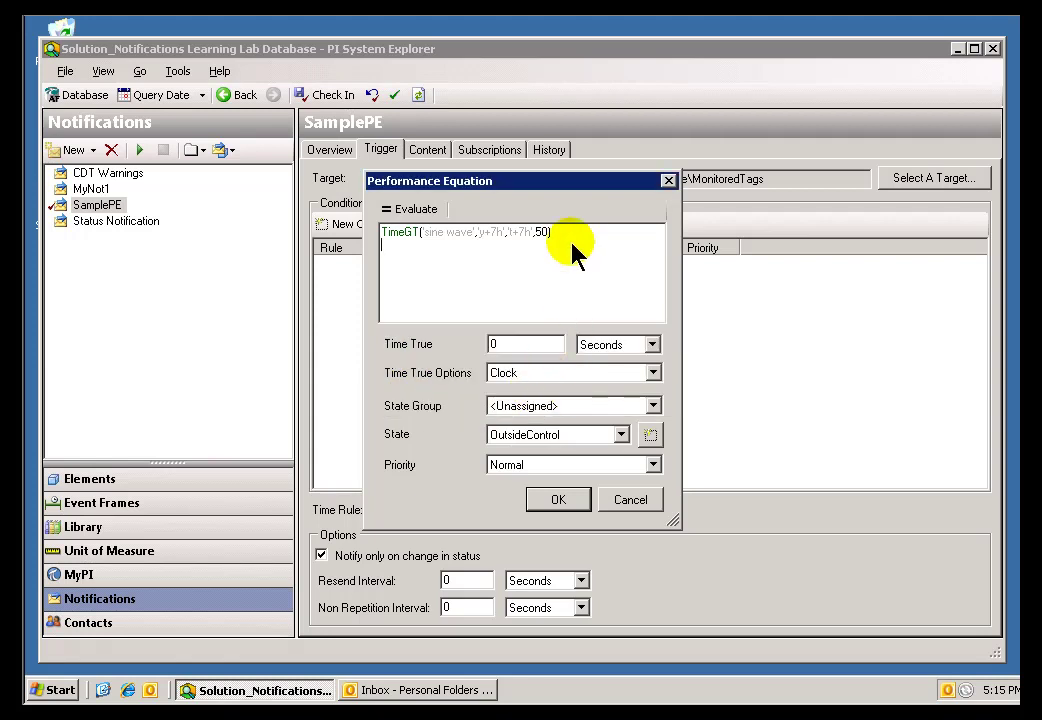
Divide the TimeGT expression by 86400, evaluate it, and retype the ') /86400' ending
{"action": "key", "text": "BackSpace"}
{"action": "type", "text": "/8"}
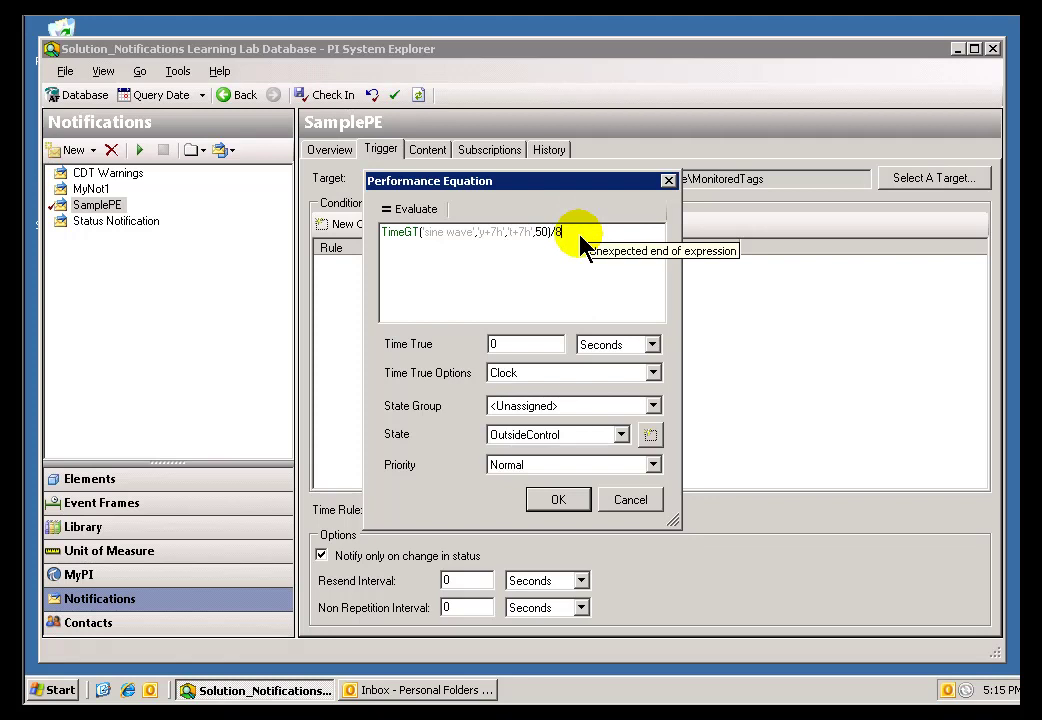
{"action": "type", "text": "6400"}
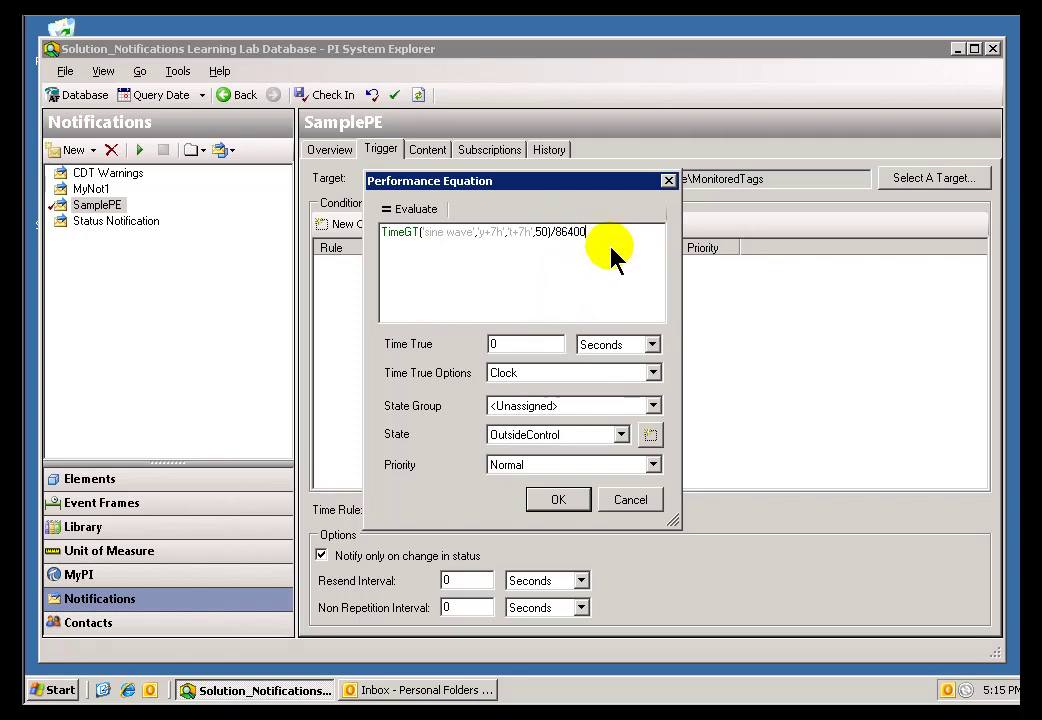
{"action": "left_click", "coordinate": [415, 210]}
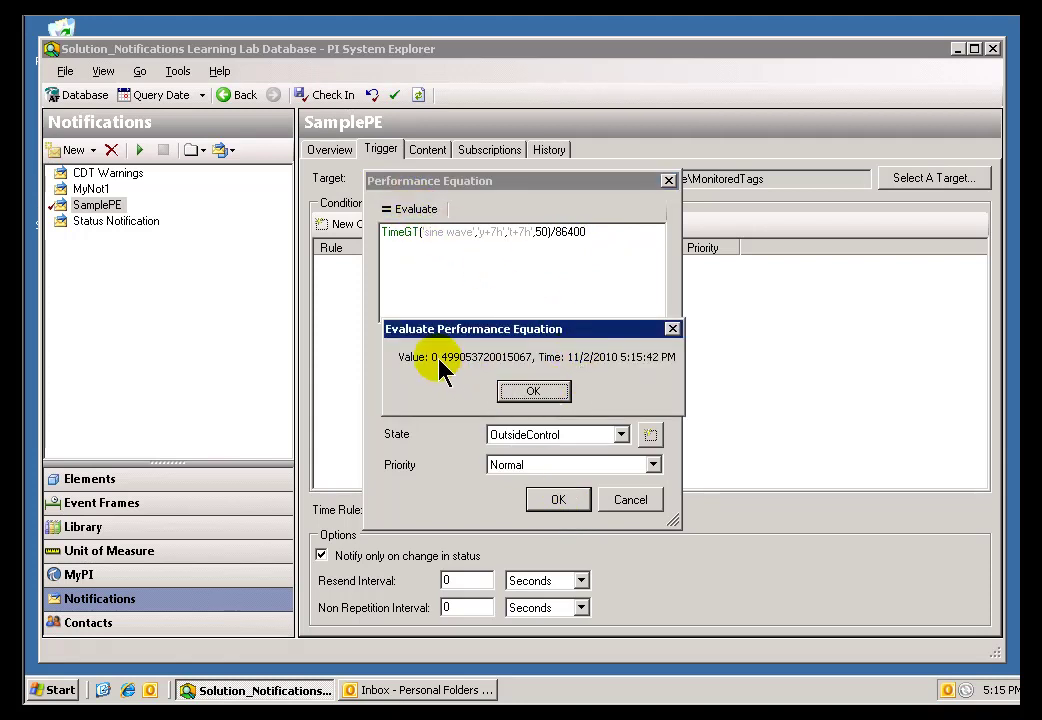
{"action": "left_click", "coordinate": [533, 393]}
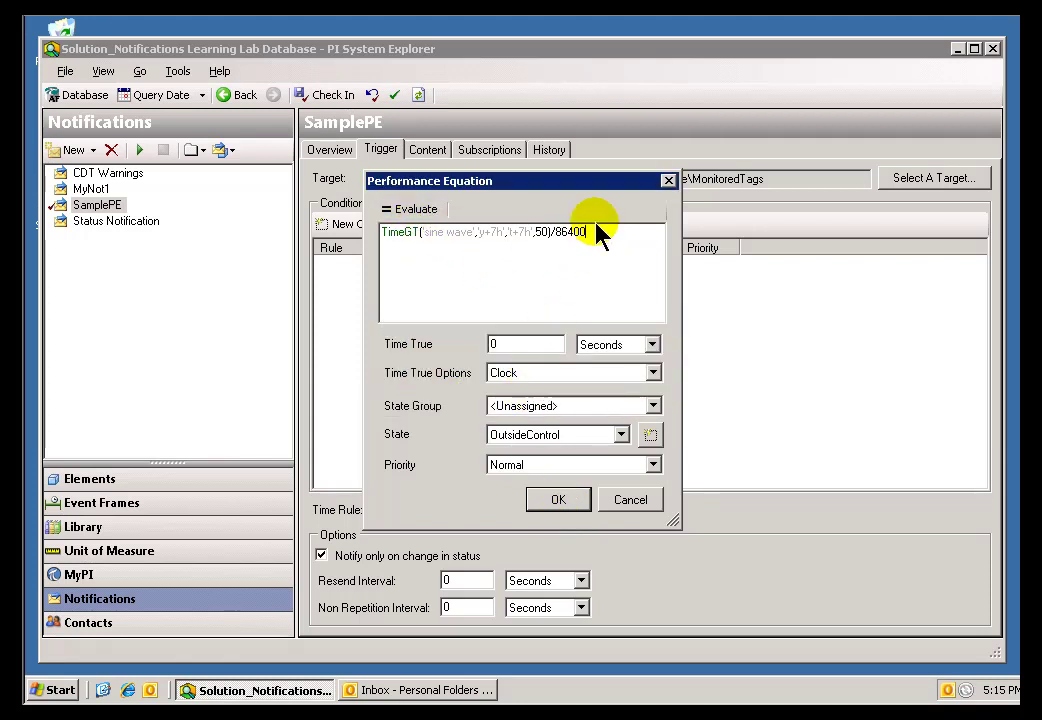
{"action": "key", "text": "BackSpace"}
{"action": "key", "text": "BackSpace"}
{"action": "key", "text": "BackSpace"}
{"action": "key", "text": "BackSpace"}
{"action": "key", "text": "BackSpace"}
{"action": "key", "text": "BackSpace"}
{"action": "key", "text": "BackSpace"}
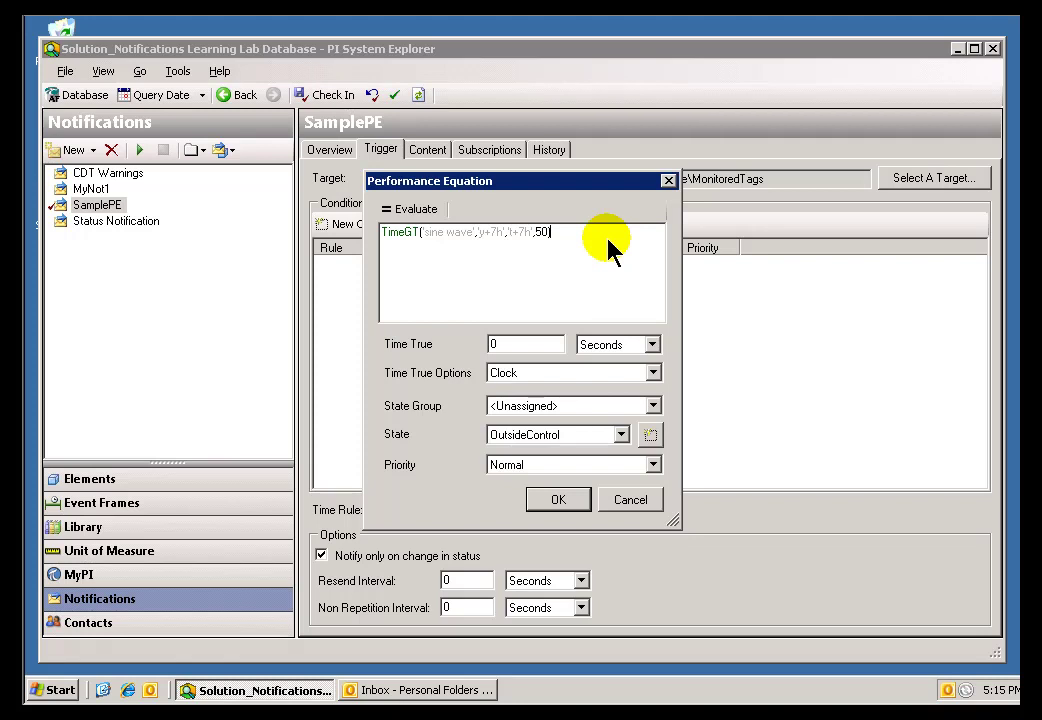
{"action": "type", "text": ") /864"}
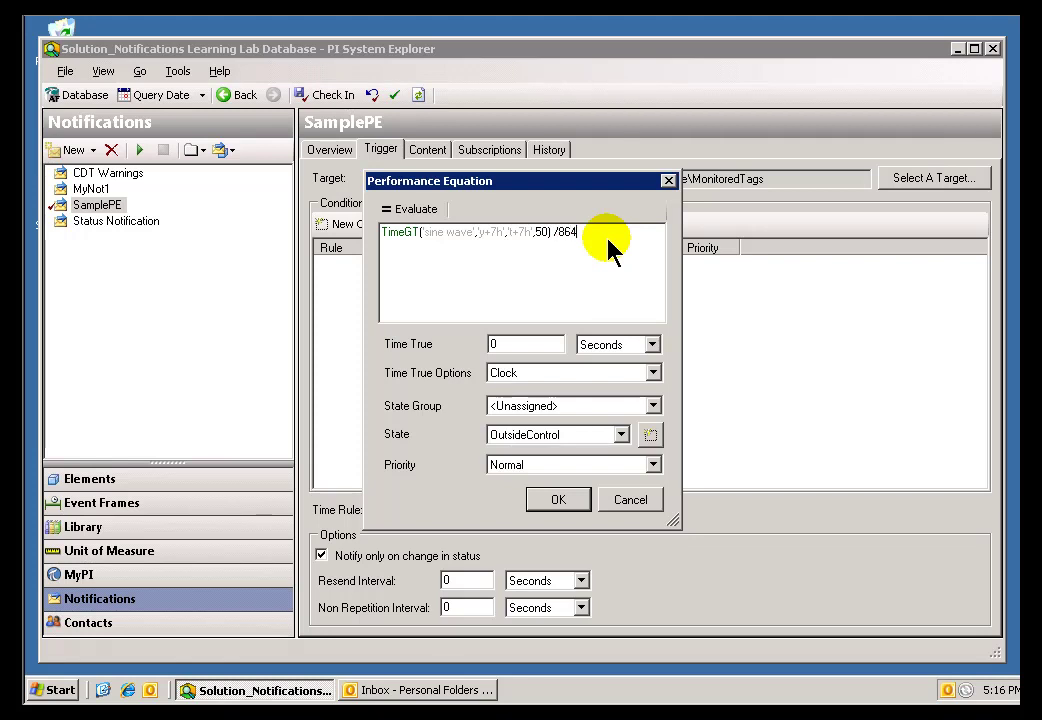
{"action": "type", "text": "00"}
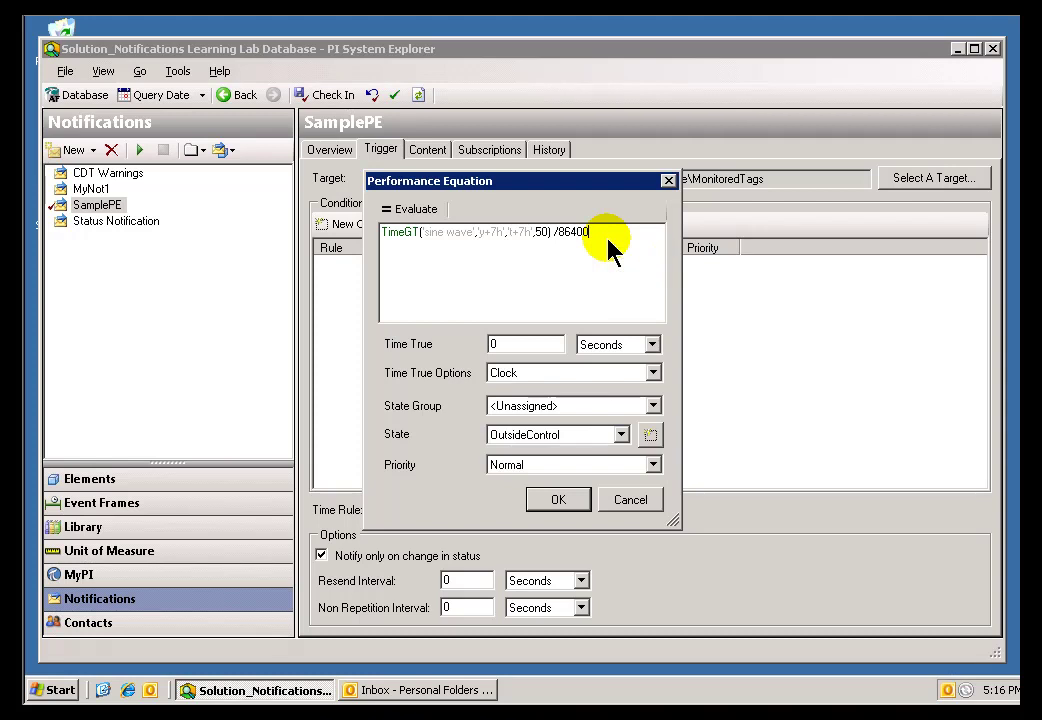
Wrap the expression in parentheses and test a > .4 comparison, which evaluates True
{"action": "type", "text": ")"}
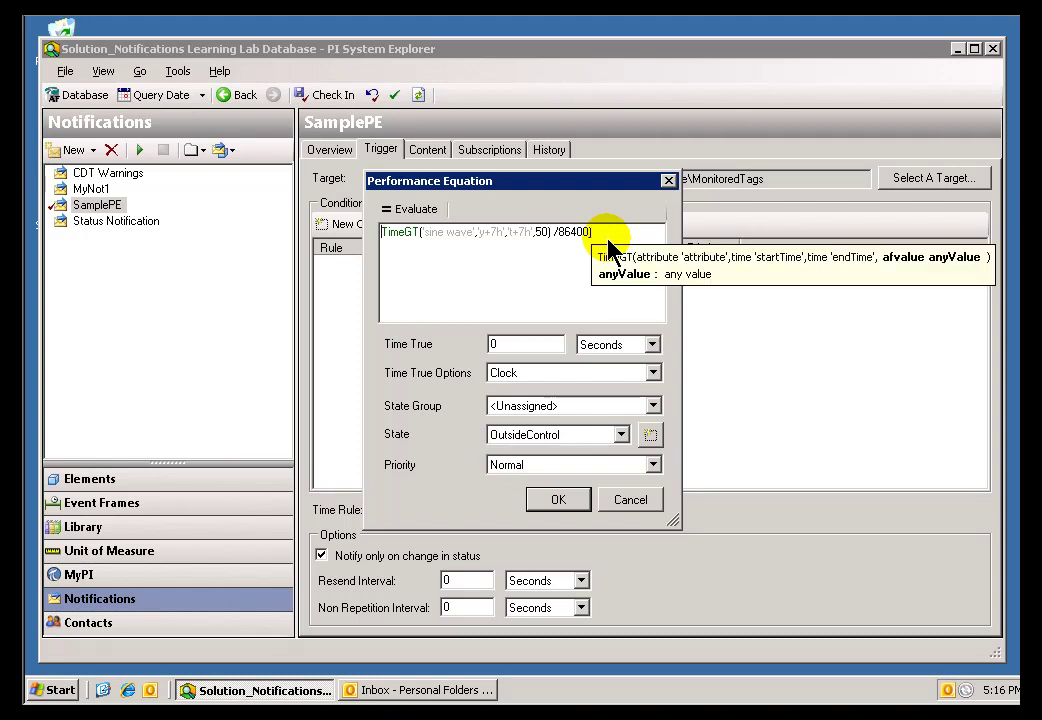
{"action": "key", "text": "Home"}
{"action": "type", "text": "("}
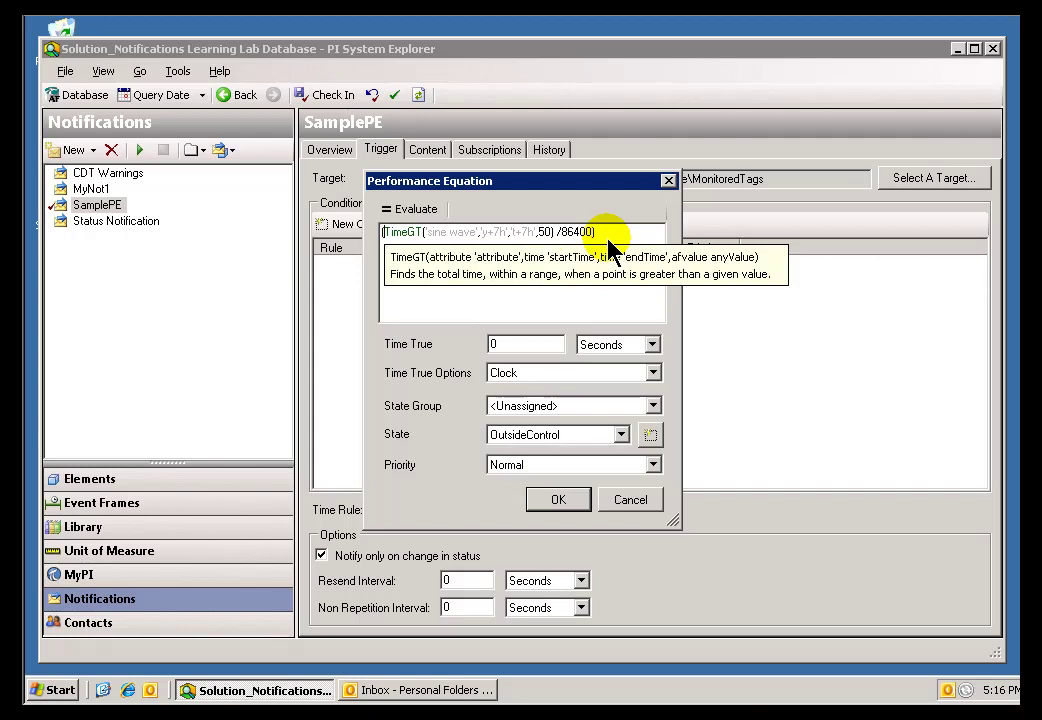
{"action": "type", "text": " > "}
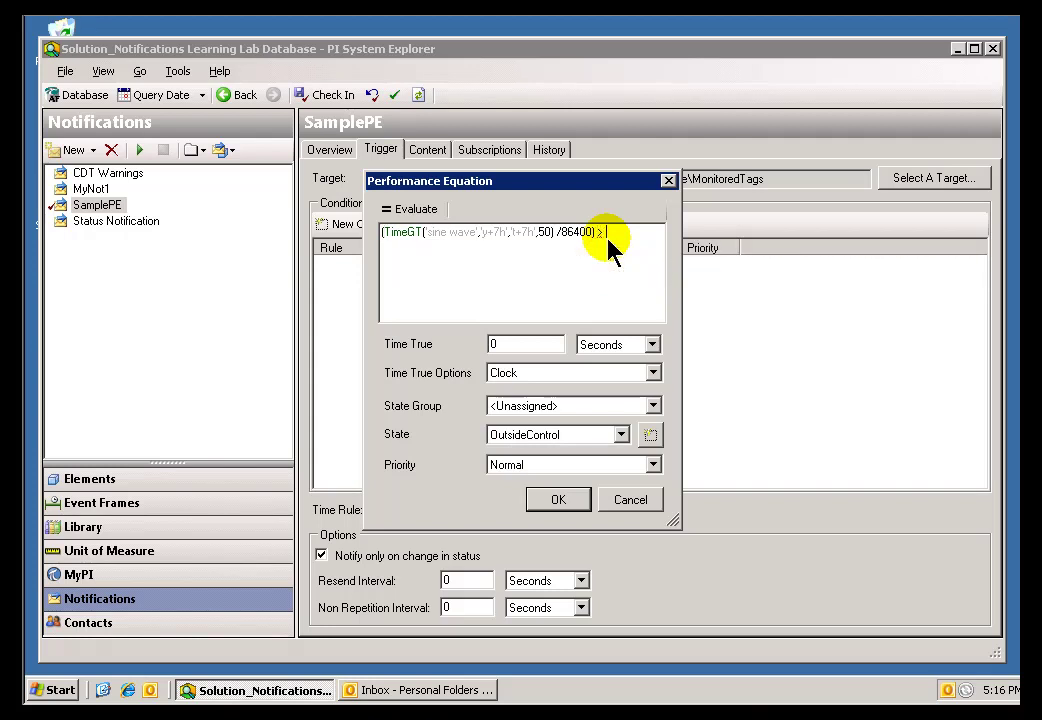
{"action": "type", "text": "40"}
{"action": "key", "text": "BackSpace"}
{"action": "key", "text": "BackSpace"}
{"action": "type", "text": ".4"}
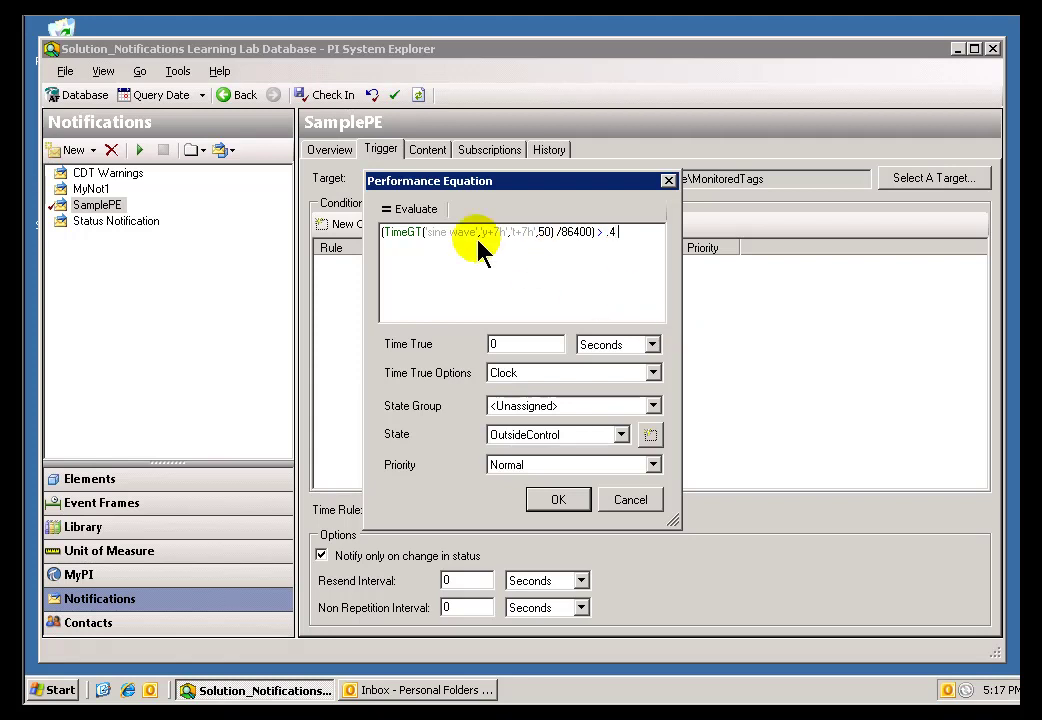
{"action": "left_click", "coordinate": [413, 212]}
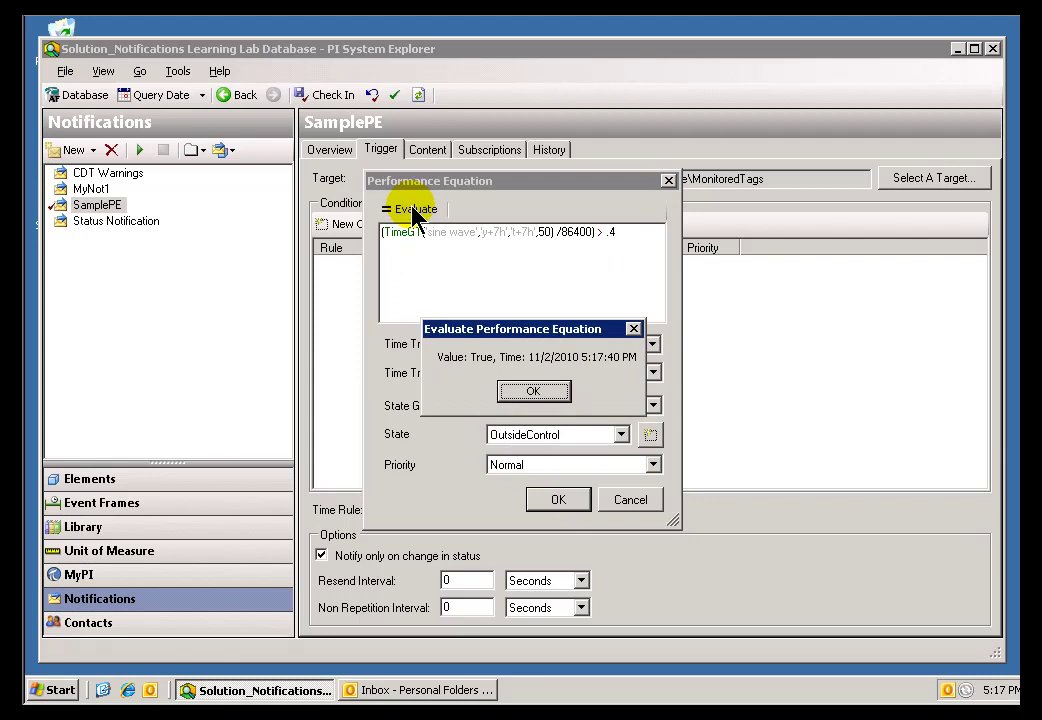
{"action": "left_click", "coordinate": [535, 392]}
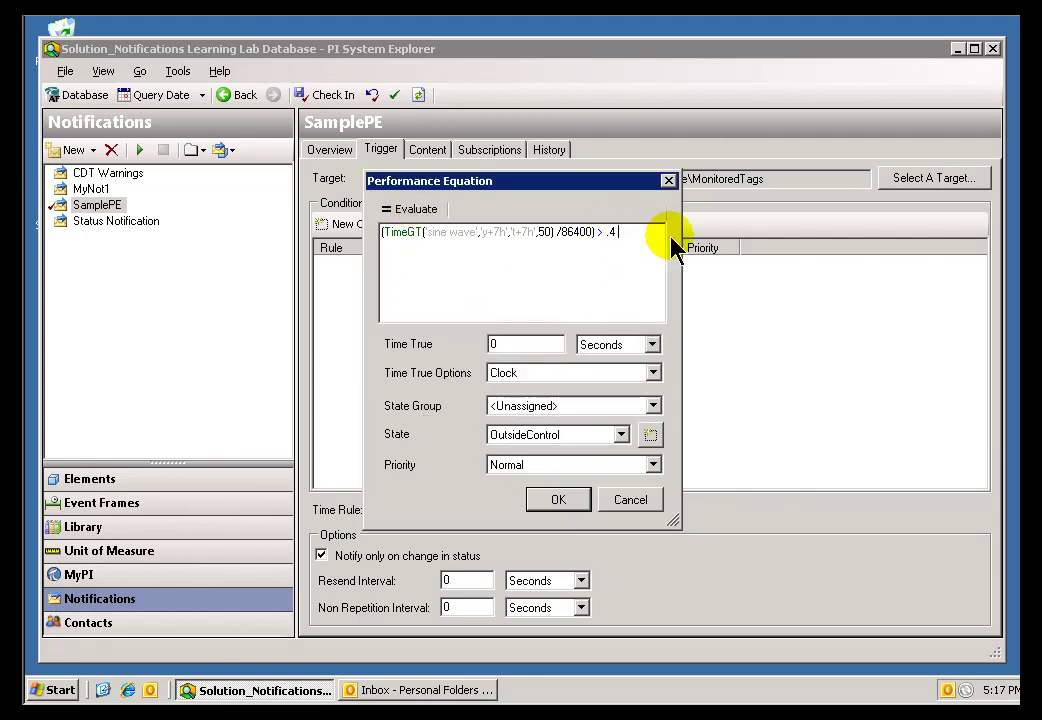
Test the threshold at > .6, which evaluates False, then remove the comparison
{"action": "key", "text": "BackSpace"}
{"action": "type", "text": "6"}
{"action": "left_click", "coordinate": [416, 209]}
{"action": "left_click", "coordinate": [533, 391]}
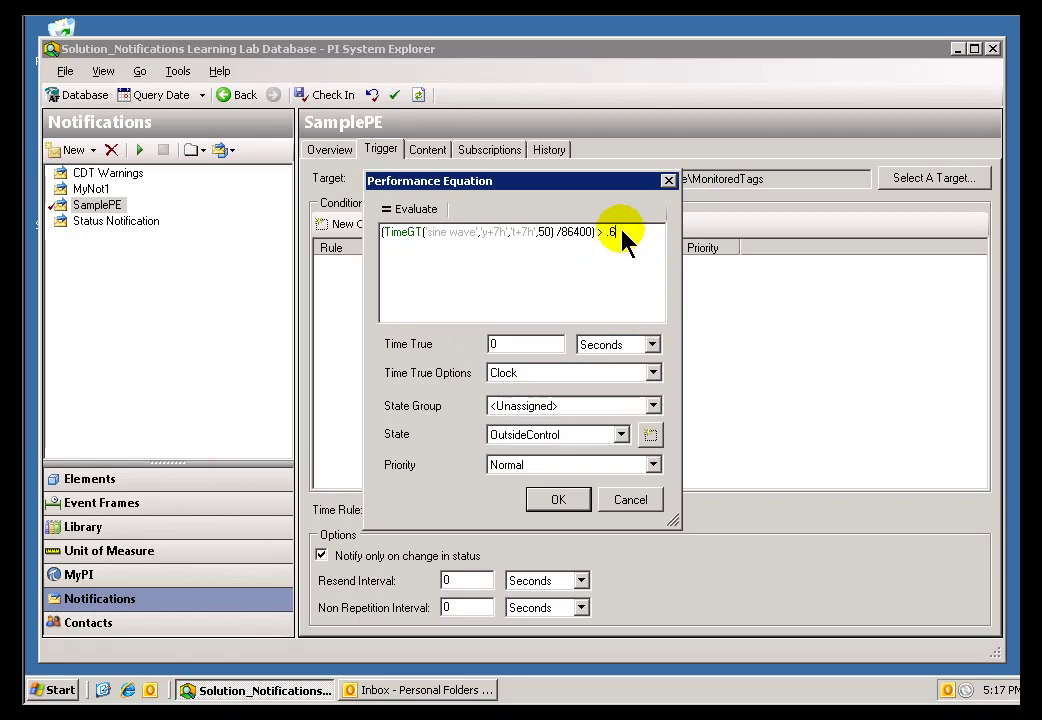
{"action": "key", "text": "BackSpace"}
{"action": "key", "text": "BackSpace"}
{"action": "key", "text": "BackSpace"}
{"action": "key", "text": "BackSpace"}
{"action": "key", "text": "BackSpace"}
Change TimeGT to TimeEq and replace 'sine wave' with 'end point control' in the equation
{"action": "key", "text": "Left"}
{"action": "key", "text": "Left"}
{"action": "key", "text": "Left"}
{"action": "key", "text": "Left"}
{"action": "key", "text": "Left"}
{"action": "key", "text": "Left"}
{"action": "key", "text": "Left"}
{"action": "key", "text": "Left"}
{"action": "key", "text": "Left"}
{"action": "key", "text": "Left"}
{"action": "key", "text": "Left"}
{"action": "key", "text": "Left"}
{"action": "key", "text": "Left"}
{"action": "key", "text": "Left"}
{"action": "key", "text": "Left"}
{"action": "key", "text": "Left"}
{"action": "key", "text": "Left"}
{"action": "key", "text": "Left"}
{"action": "key", "text": "Left"}
{"action": "key", "text": "Left"}
{"action": "key", "text": "Left"}
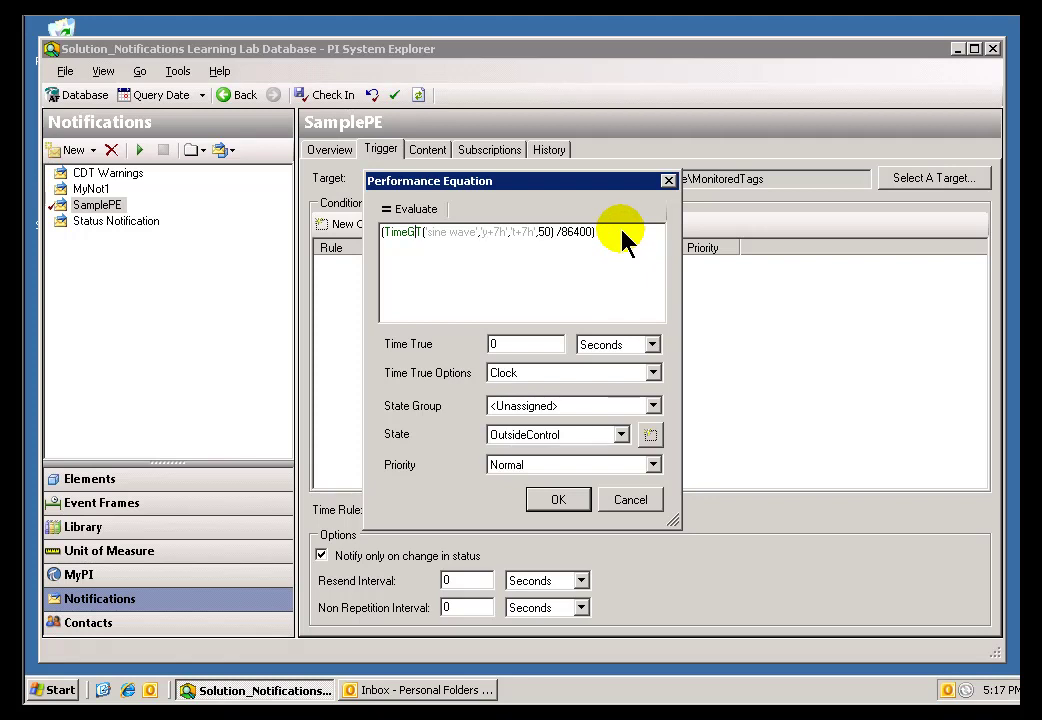
{"action": "key", "text": "BackSpace"}
{"action": "key", "text": "Delete"}
{"action": "type", "text": "Eq"}
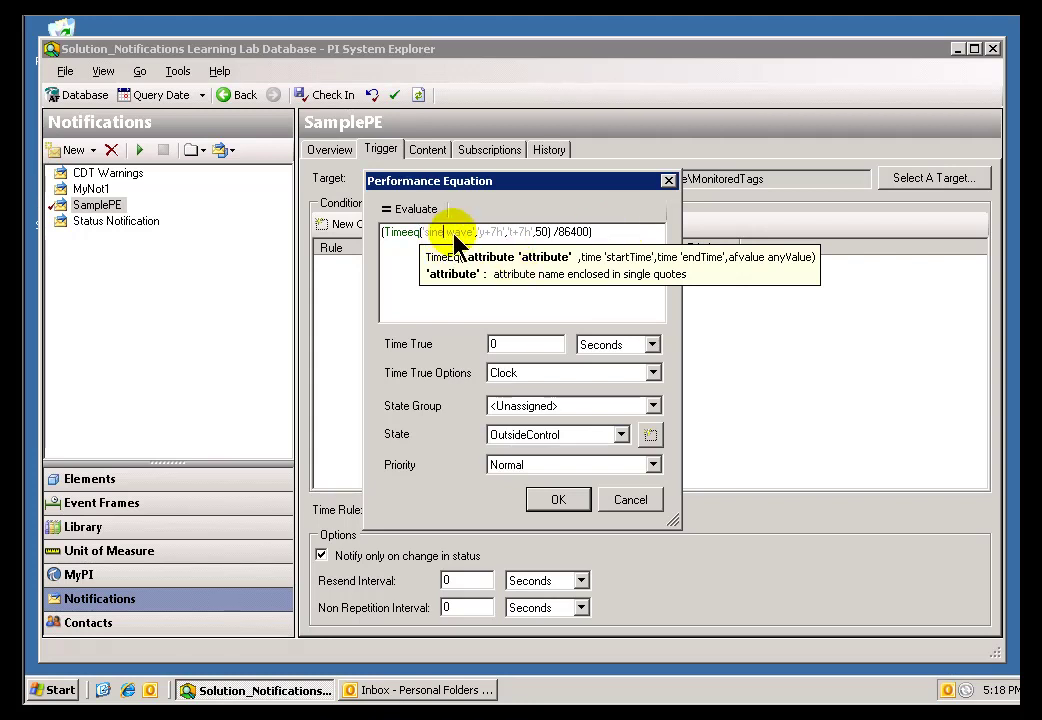
{"action": "left_click", "coordinate": [476, 233]}
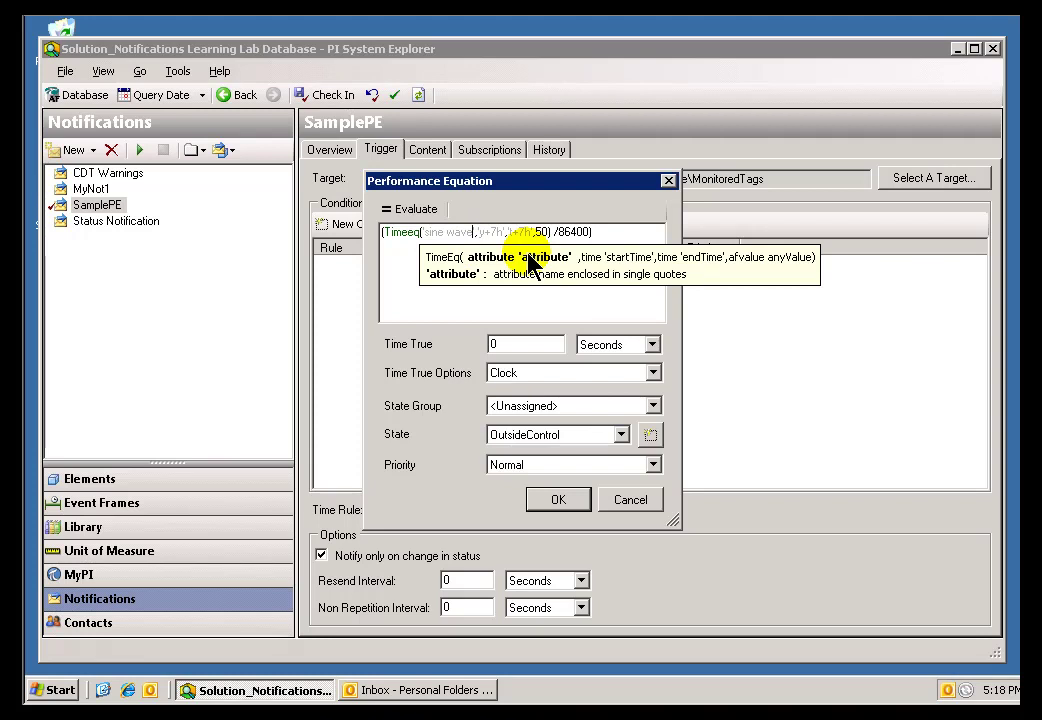
{"action": "key", "text": "BackSpace"}
{"action": "key", "text": "BackSpace"}
{"action": "key", "text": "BackSpace"}
{"action": "key", "text": "BackSpace"}
{"action": "key", "text": "BackSpace"}
{"action": "key", "text": "BackSpace"}
{"action": "key", "text": "BackSpace"}
{"action": "key", "text": "BackSpace"}
{"action": "key", "text": "BackSpace"}
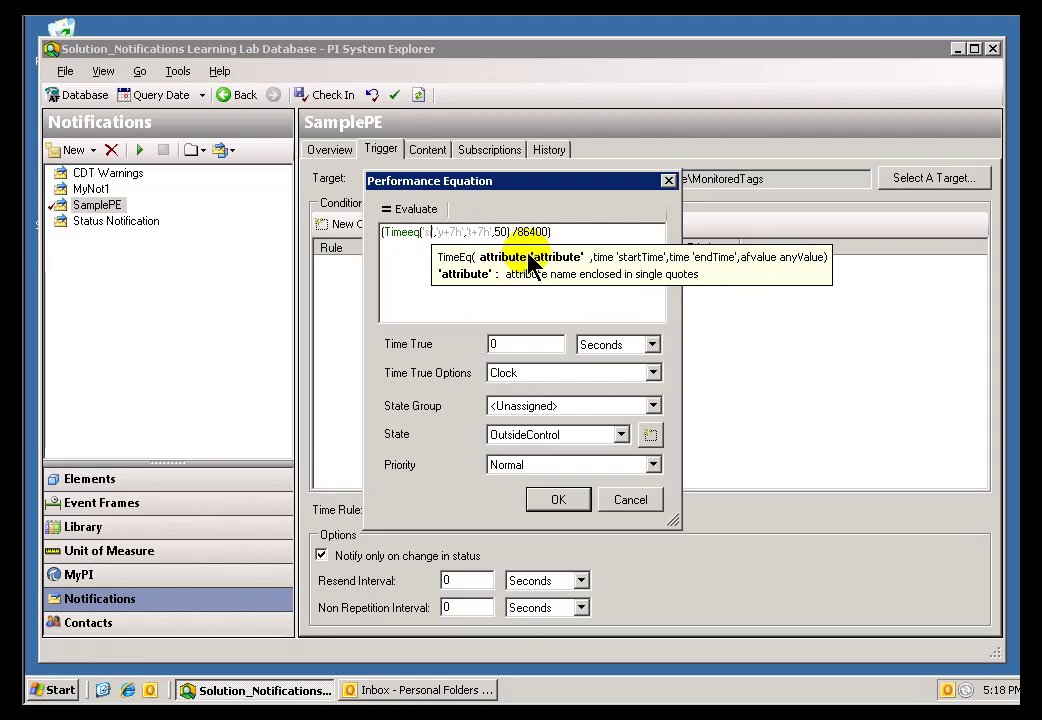
{"action": "type", "text": "end point control"}
Replace the 50 argument with 'auto', close the call, and append *100
{"action": "key", "text": "Right"}
{"action": "key", "text": "Right"}
{"action": "key", "text": "Right"}
{"action": "key", "text": "Right"}
{"action": "key", "text": "Right"}
{"action": "key", "text": "Right"}
{"action": "key", "text": "Right"}
{"action": "key", "text": "Right"}
{"action": "key", "text": "Right"}
{"action": "key", "text": "Right"}
{"action": "key", "text": "Right"}
{"action": "key", "text": "Right"}
{"action": "key", "text": "Right"}
{"action": "key", "text": "Right"}
{"action": "key", "text": "Right"}
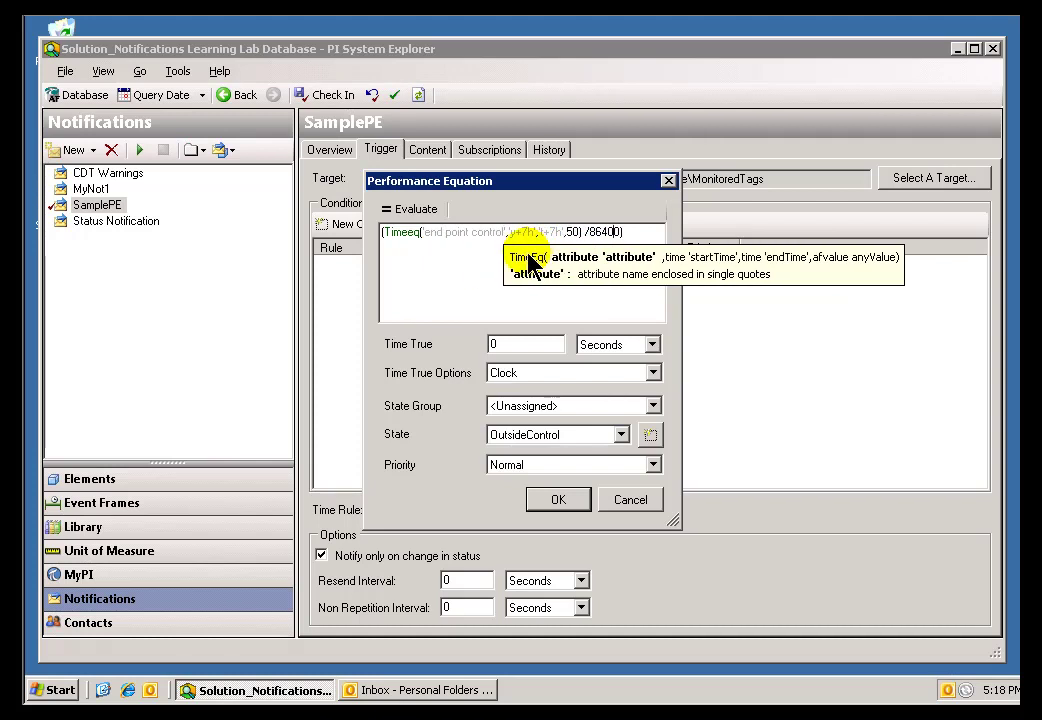
{"action": "key", "text": "Delete"}
{"action": "key", "text": "Delete"}
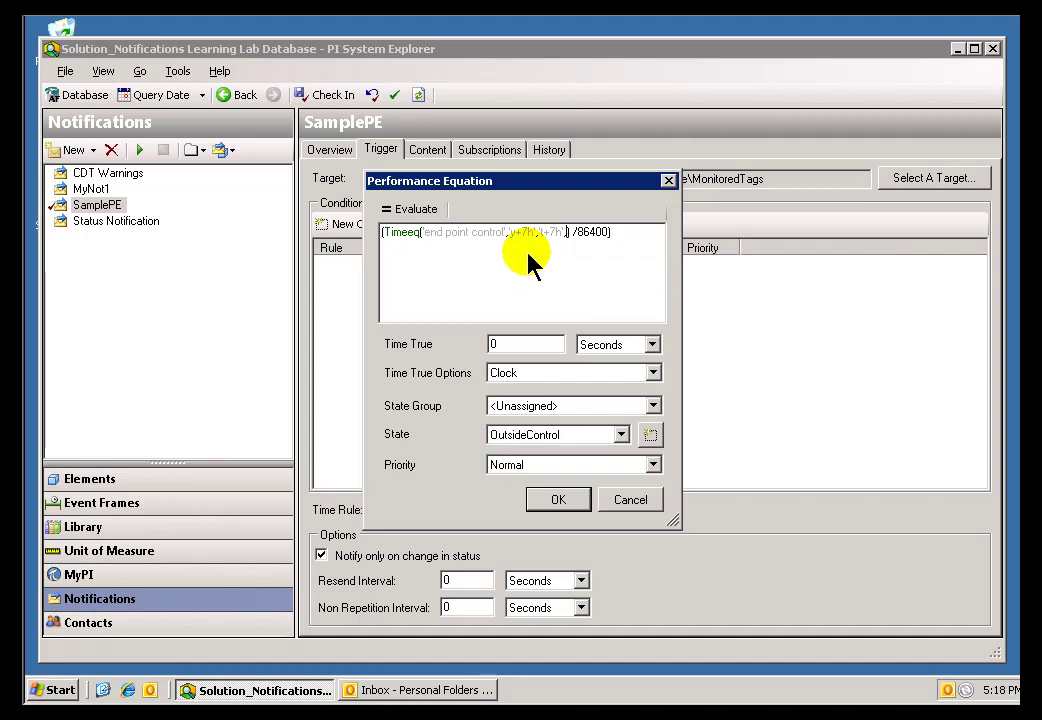
{"action": "type", "text": ",'auto'"}
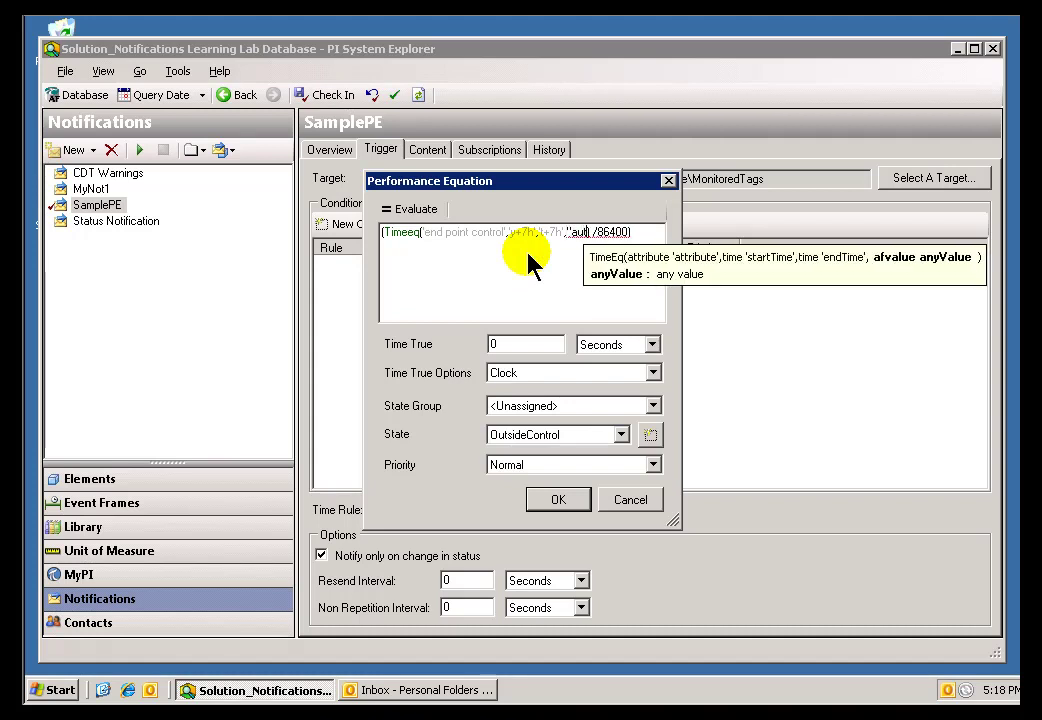
{"action": "type", "text": ")"}
{"action": "key", "text": "Right"}
{"action": "key", "text": "Right"}
{"action": "key", "text": "Right"}
{"action": "key", "text": "Right"}
{"action": "key", "text": "Right"}
{"action": "key", "text": "Right"}
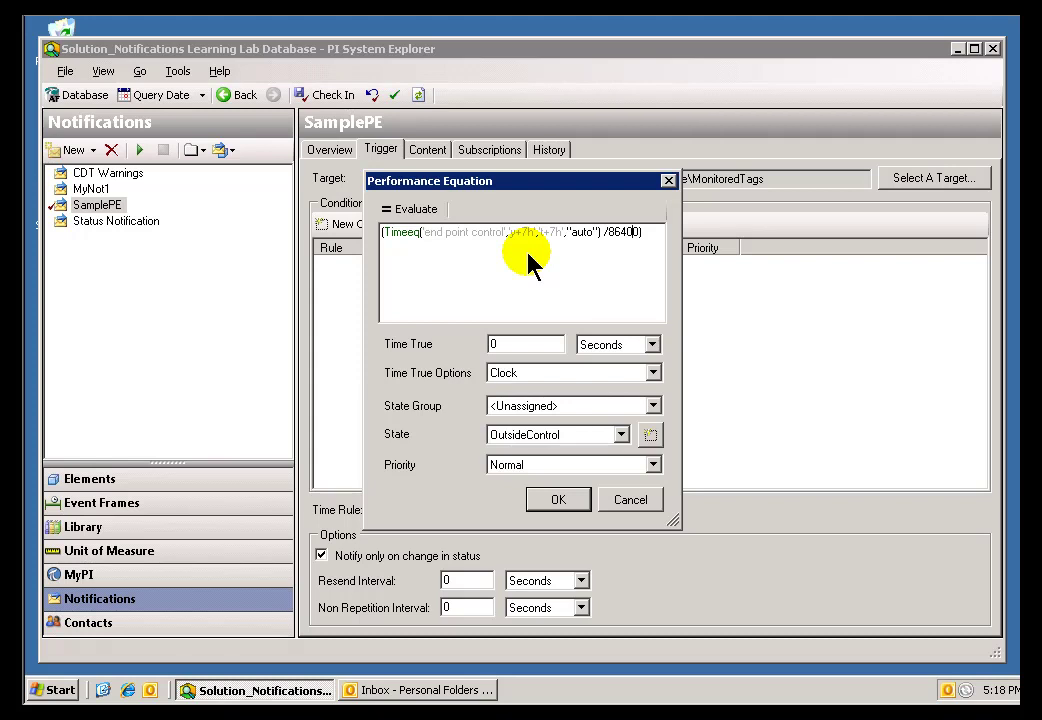
{"action": "key", "text": "Left"}
{"action": "key", "text": "Left"}
{"action": "key", "text": "Left"}
{"action": "key", "text": "Left"}
{"action": "key", "text": "Left"}
{"action": "key", "text": "BackSpace"}
{"action": "key", "text": "End"}
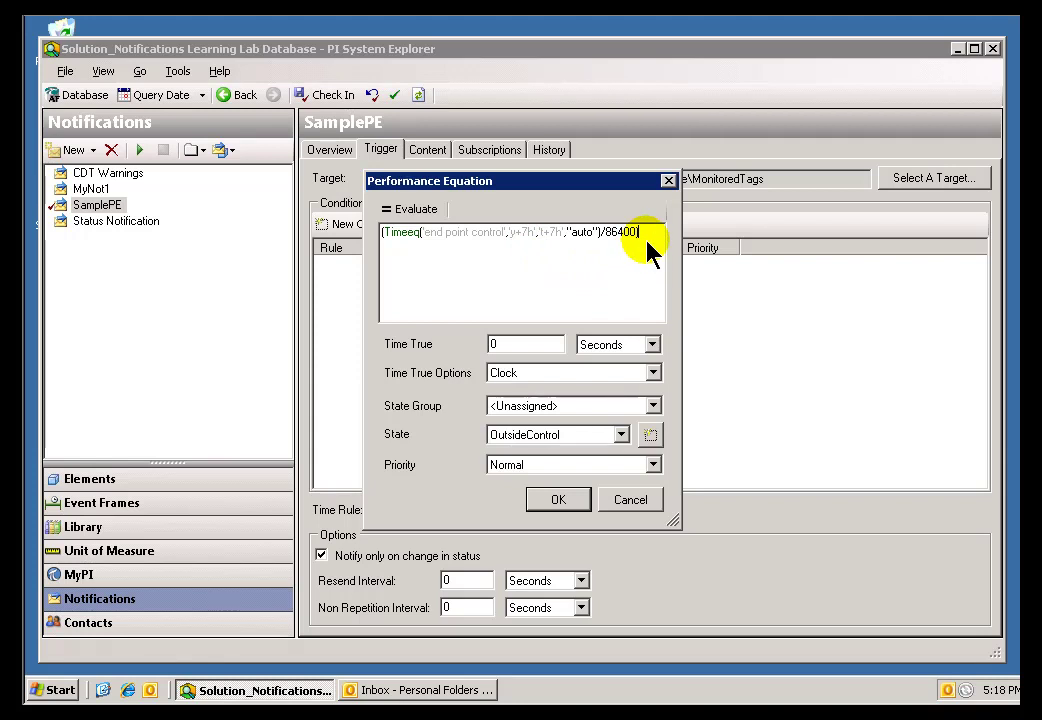
{"action": "type", "text": ")*100"}
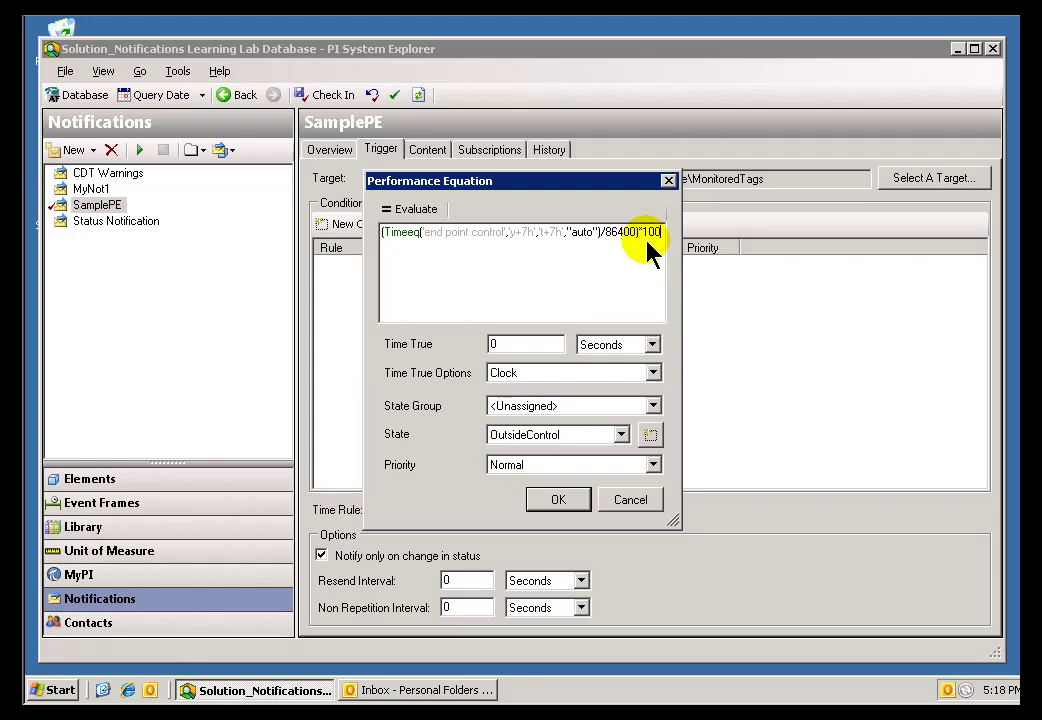
Evaluate the TimeEq equation with 'auto' (22.398) and 'manual' (11.5625), then restore 'auto'
{"action": "left_click", "coordinate": [418, 211]}
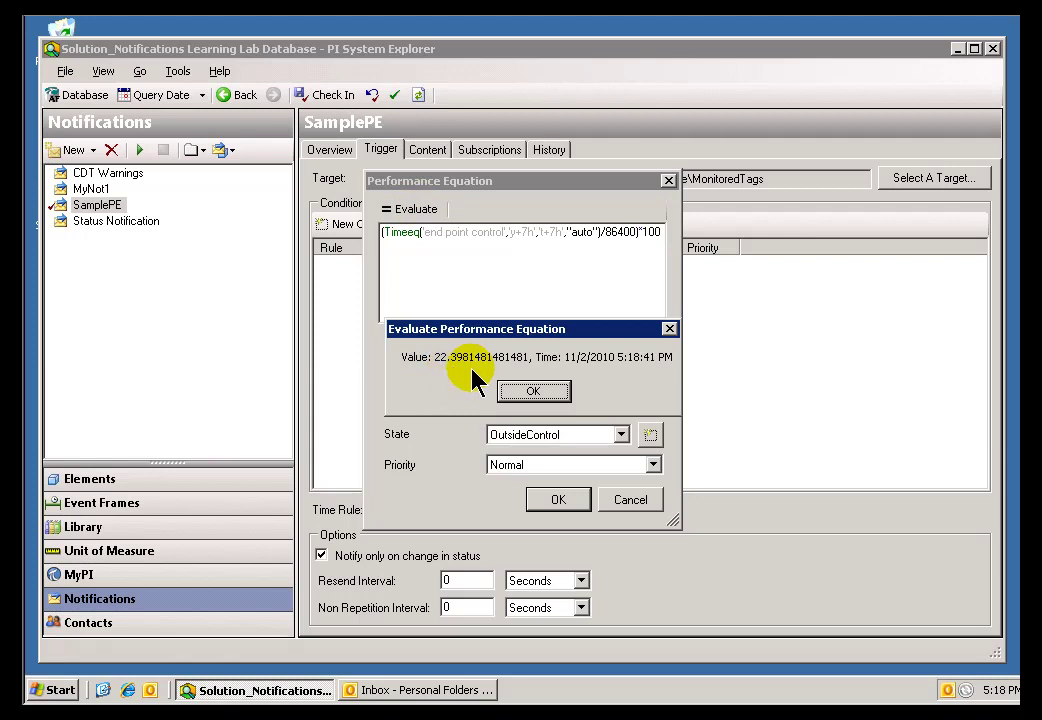
{"action": "left_click", "coordinate": [533, 392]}
{"action": "key", "text": "BackSpace"}
{"action": "key", "text": "BackSpace"}
{"action": "key", "text": "BackSpace"}
{"action": "key", "text": "BackSpace"}
{"action": "type", "text": "manual"}
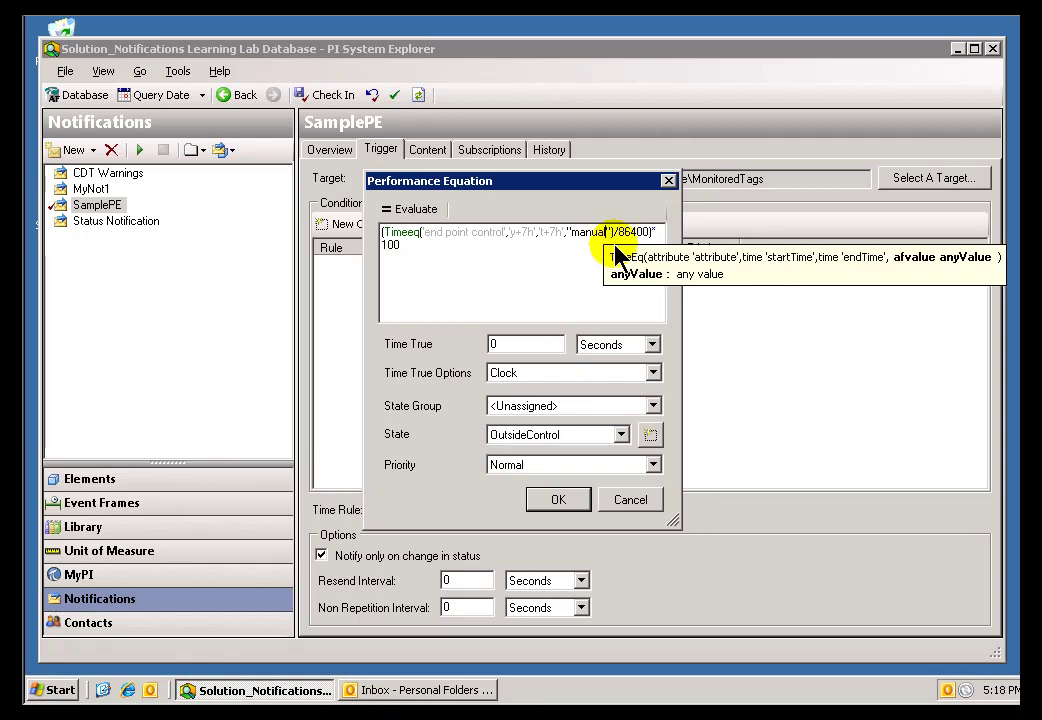
{"action": "left_click", "coordinate": [395, 212]}
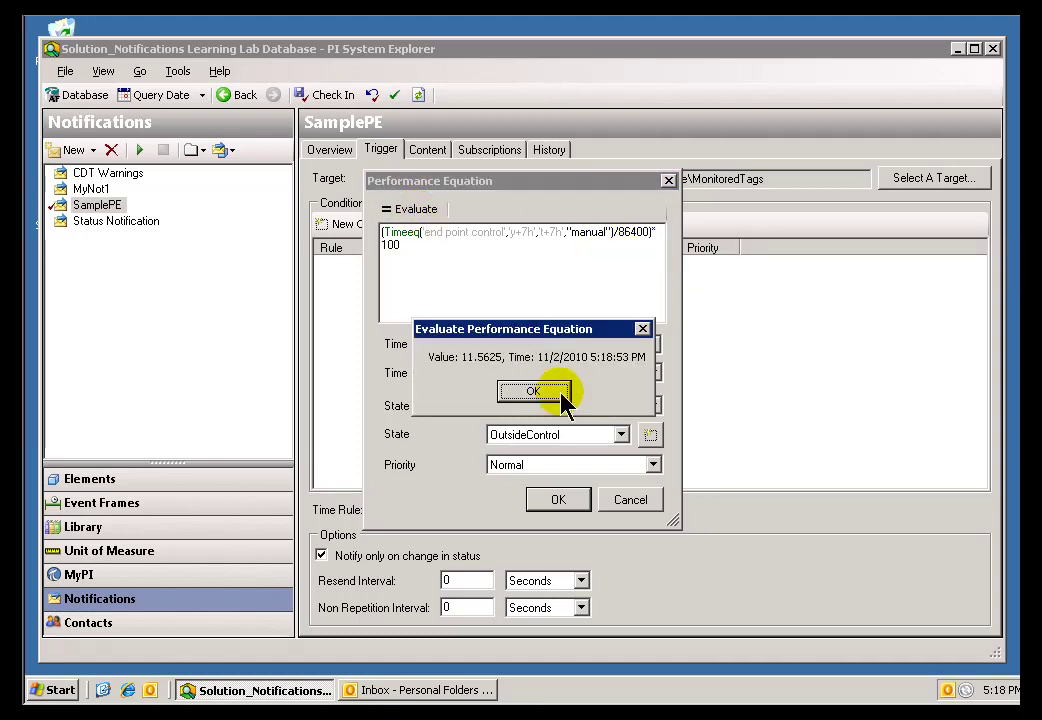
{"action": "left_click", "coordinate": [530, 392]}
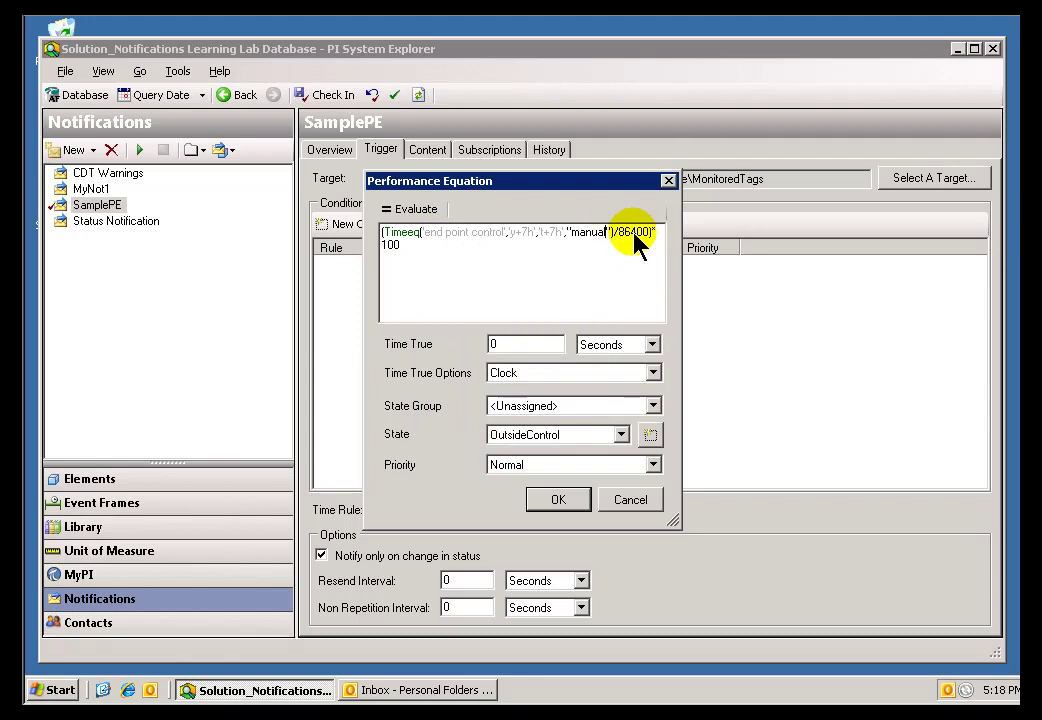
{"action": "key", "text": "BackSpace"}
{"action": "key", "text": "BackSpace"}
{"action": "key", "text": "BackSpace"}
{"action": "key", "text": "BackSpace"}
{"action": "key", "text": "BackSpace"}
{"action": "key", "text": "BackSpace"}
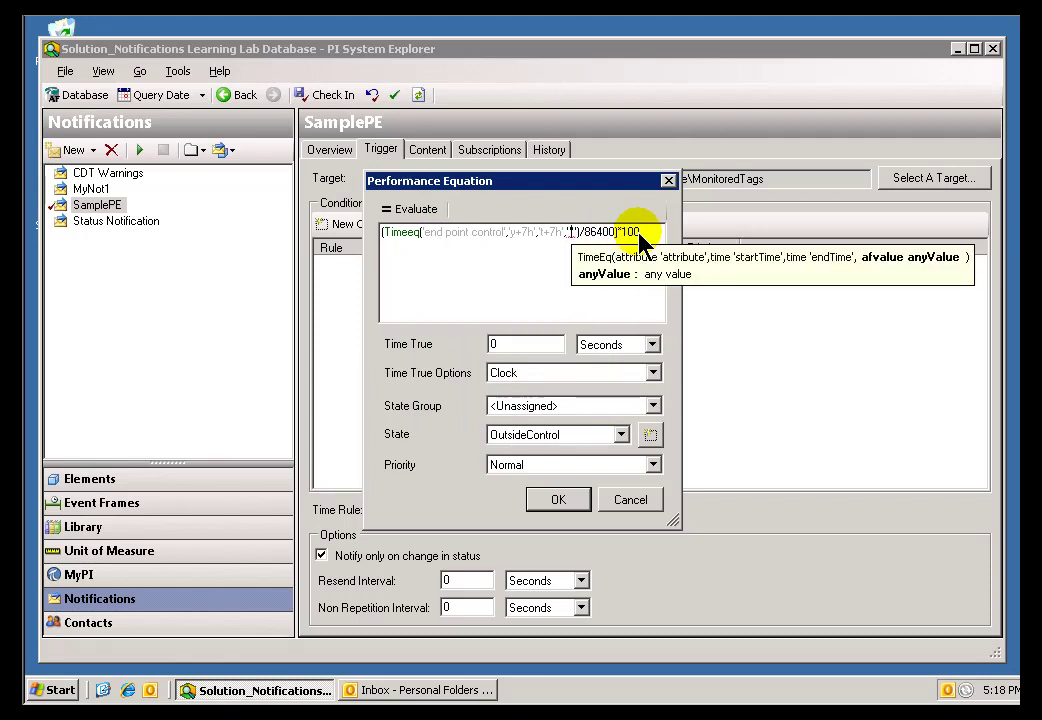
{"action": "type", "text": "auto"}
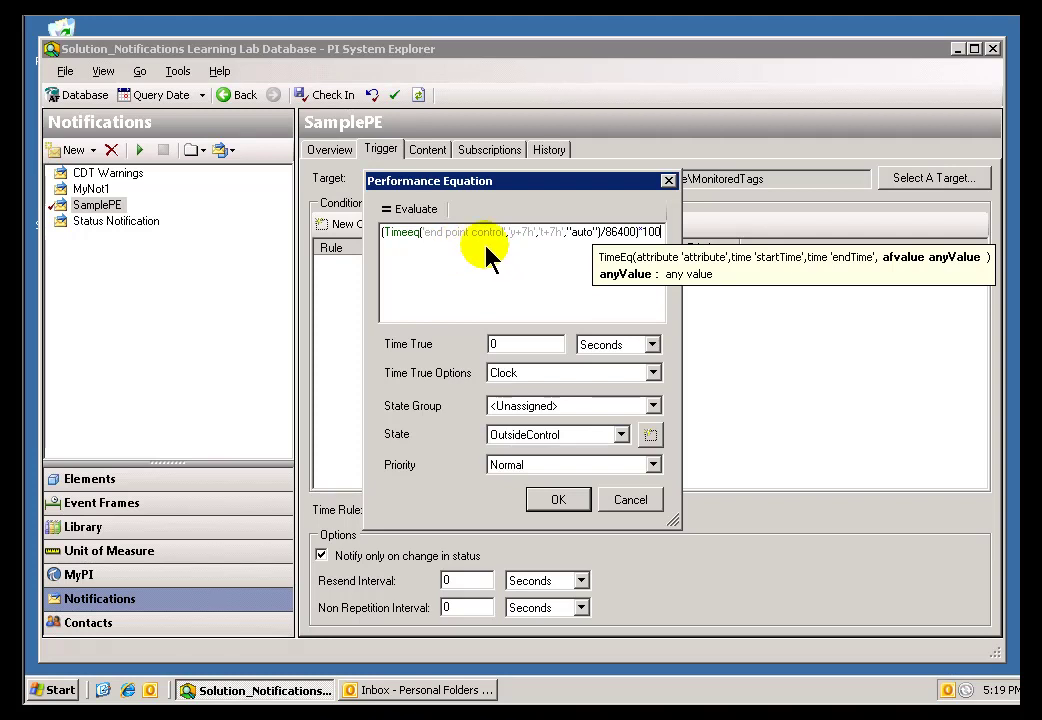
{"action": "double_click", "coordinate": [412, 234]}
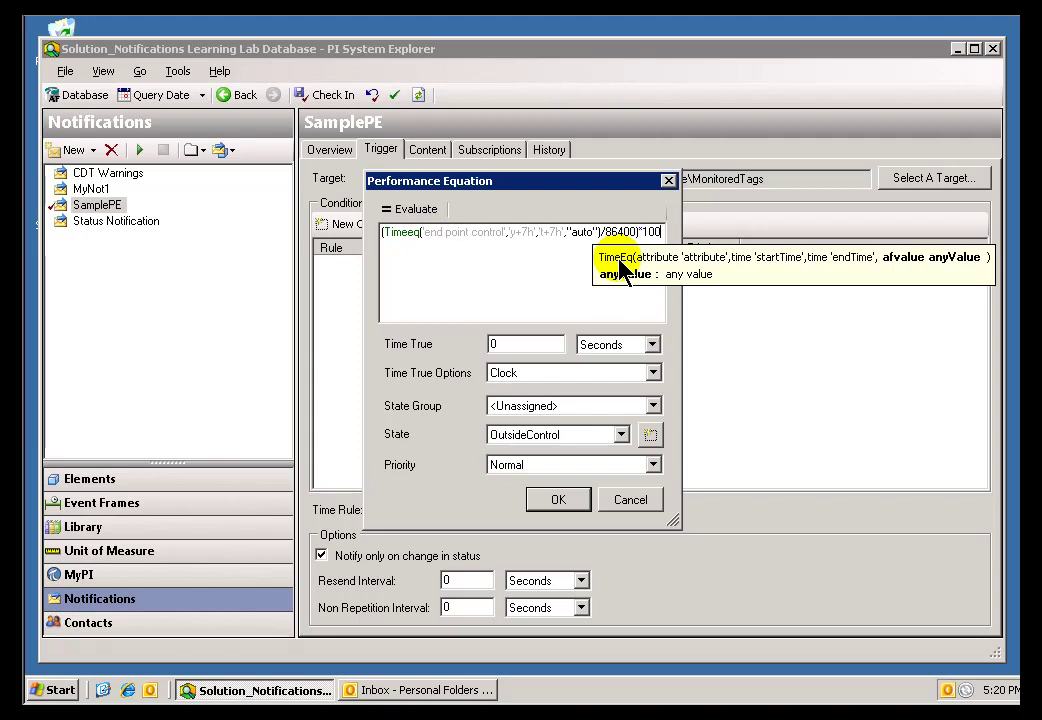
Replace the equation with '\\osisoft=trng\sinusoid' > 50 and evaluate it as True
{"action": "key", "text": "ctrl+a"}
{"action": "key", "text": "Delete"}
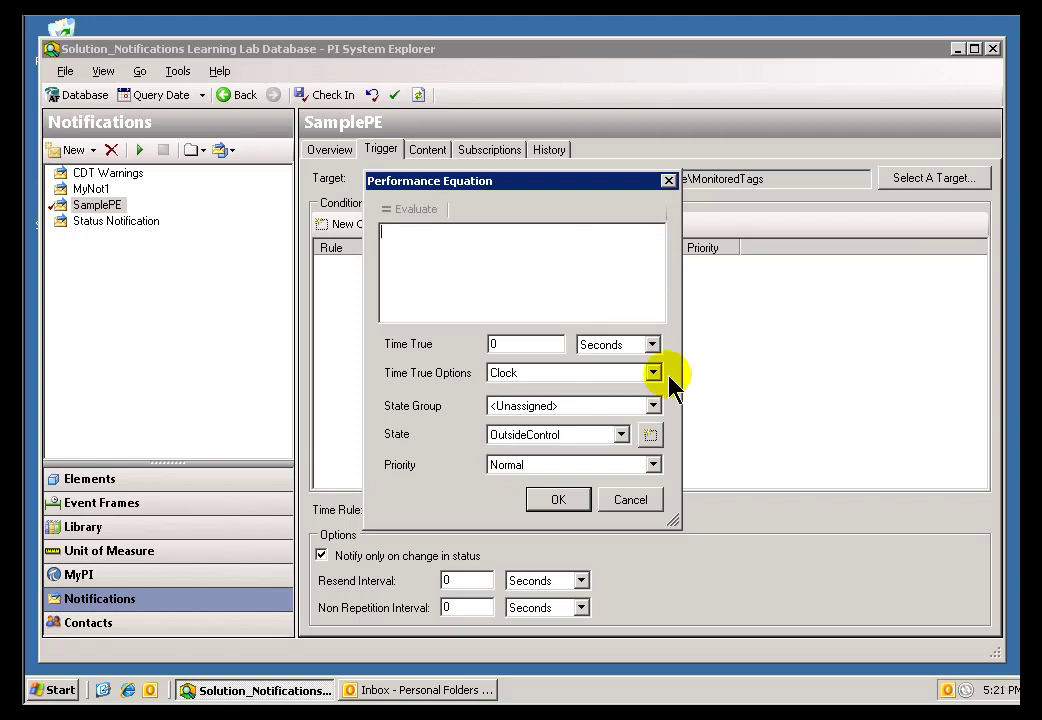
{"action": "type", "text": "'"}
{"action": "type", "text": "\\\\osisoft"}
{"action": "type", "text": "="}
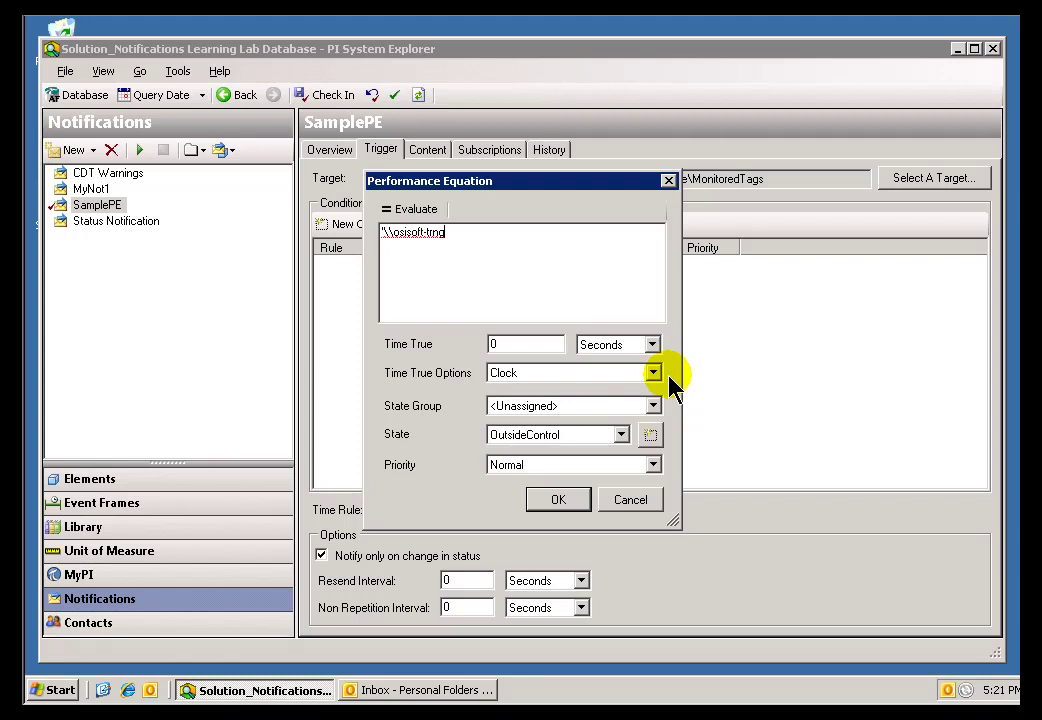
{"action": "type", "text": "trng\\sinusoid"}
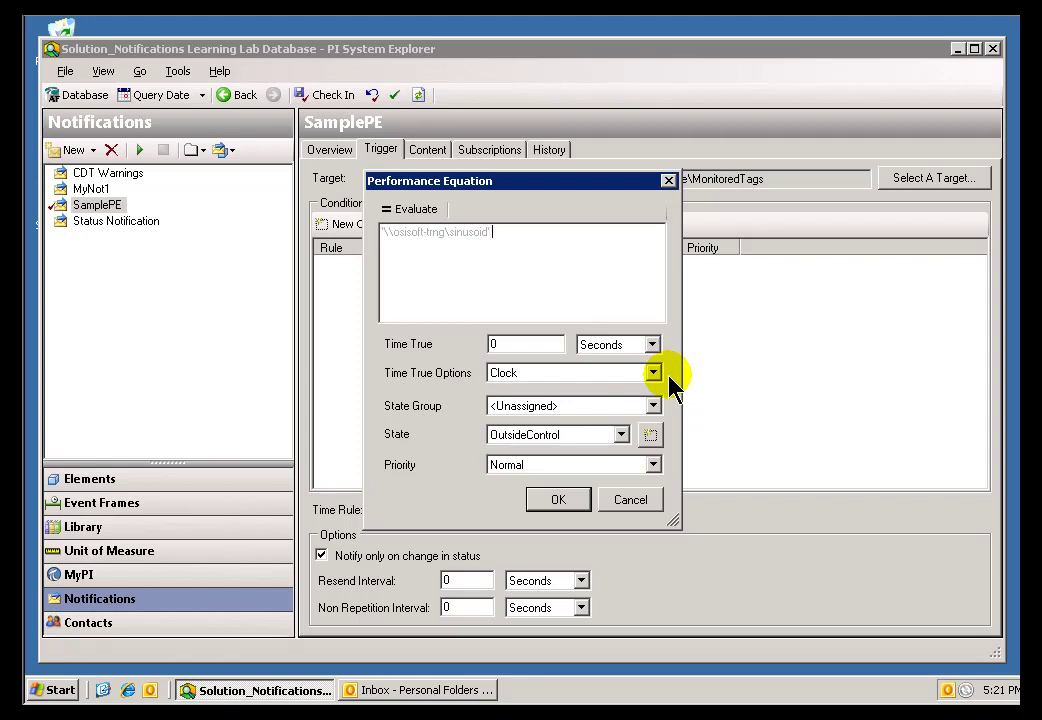
{"action": "type", "text": "' > 50"}
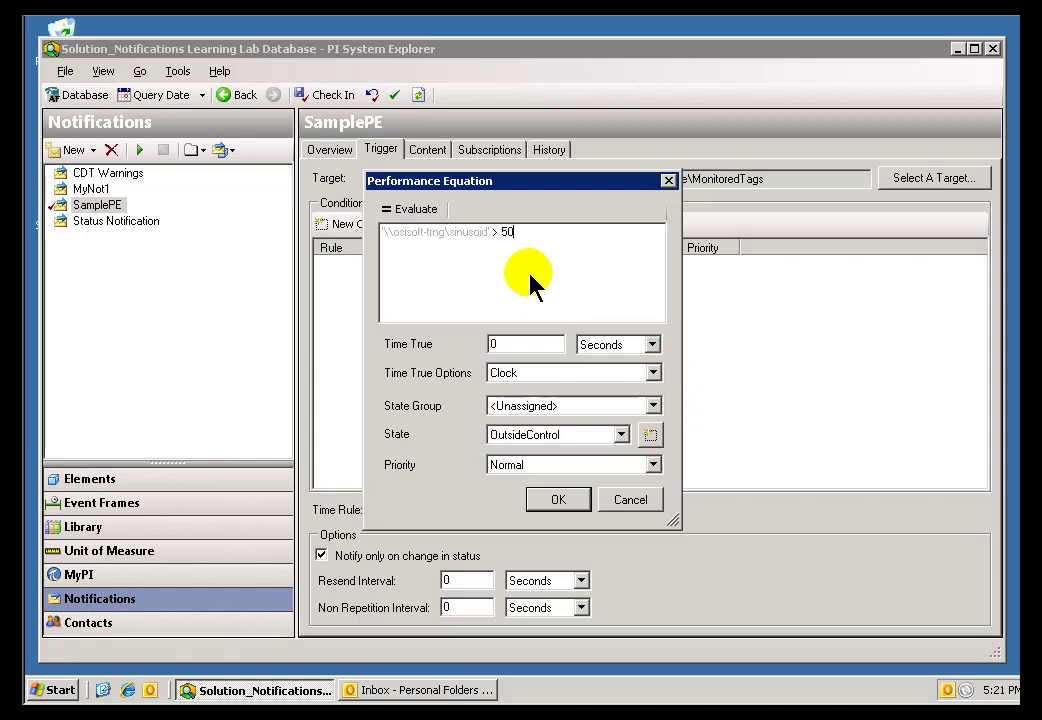
{"action": "left_click", "coordinate": [424, 209]}
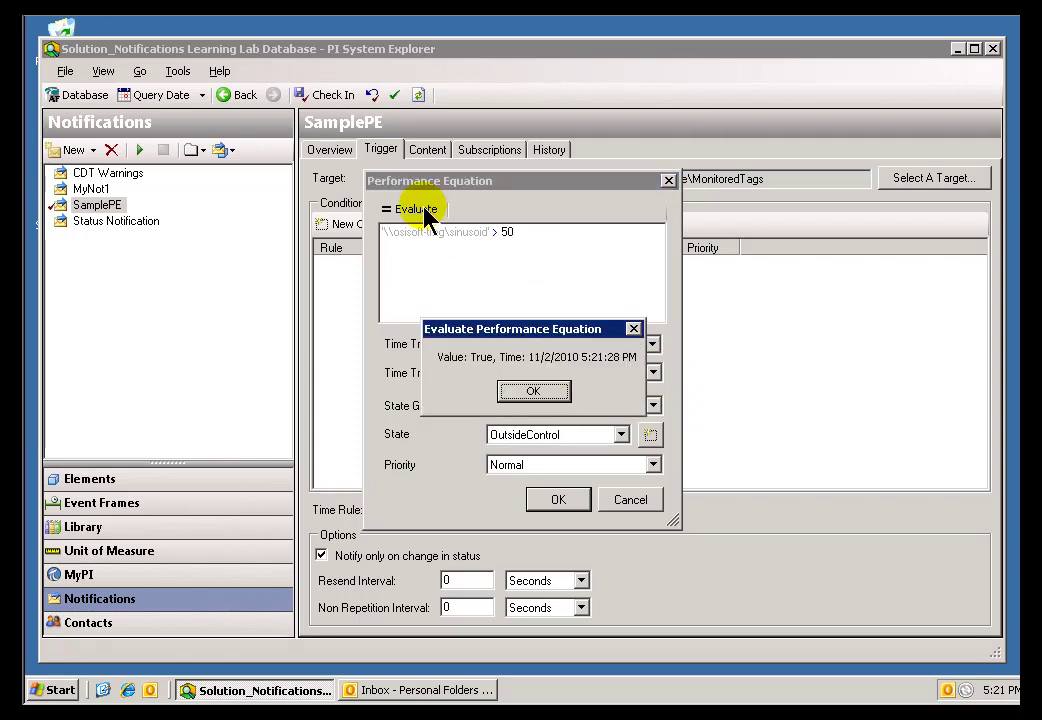
{"action": "left_click", "coordinate": [533, 391]}
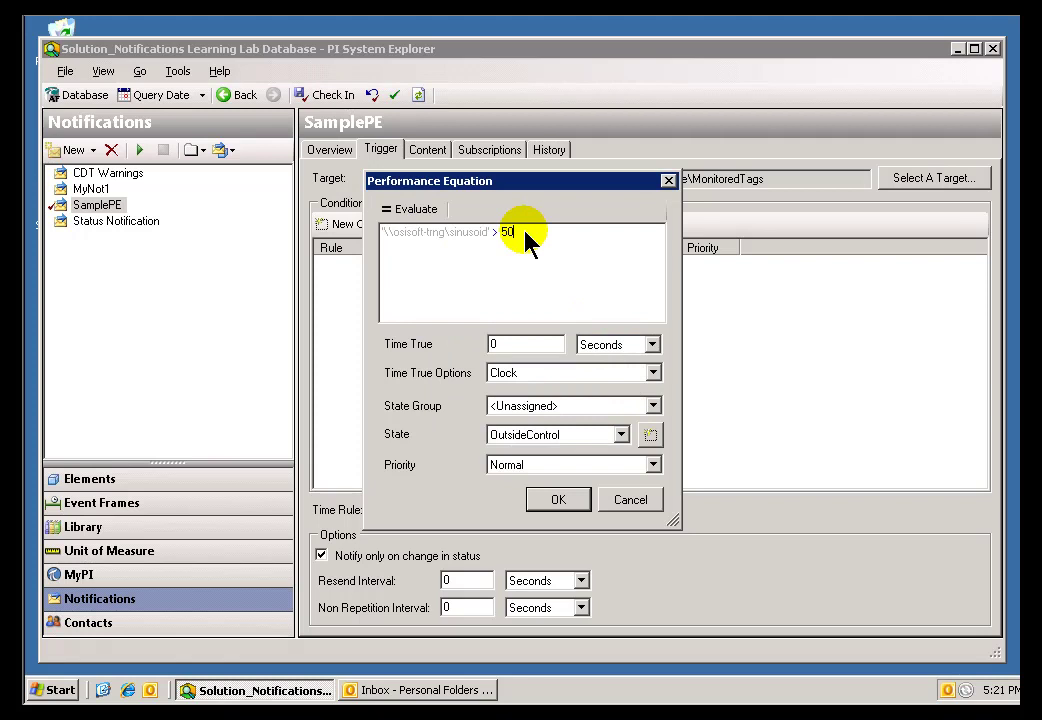
Remove the > 50 comparison and evaluate the sinusoid value on its own
{"action": "key", "text": "BackSpace"}
{"action": "key", "text": "BackSpace"}
{"action": "key", "text": "BackSpace"}
{"action": "key", "text": "BackSpace"}
{"action": "key", "text": "BackSpace"}
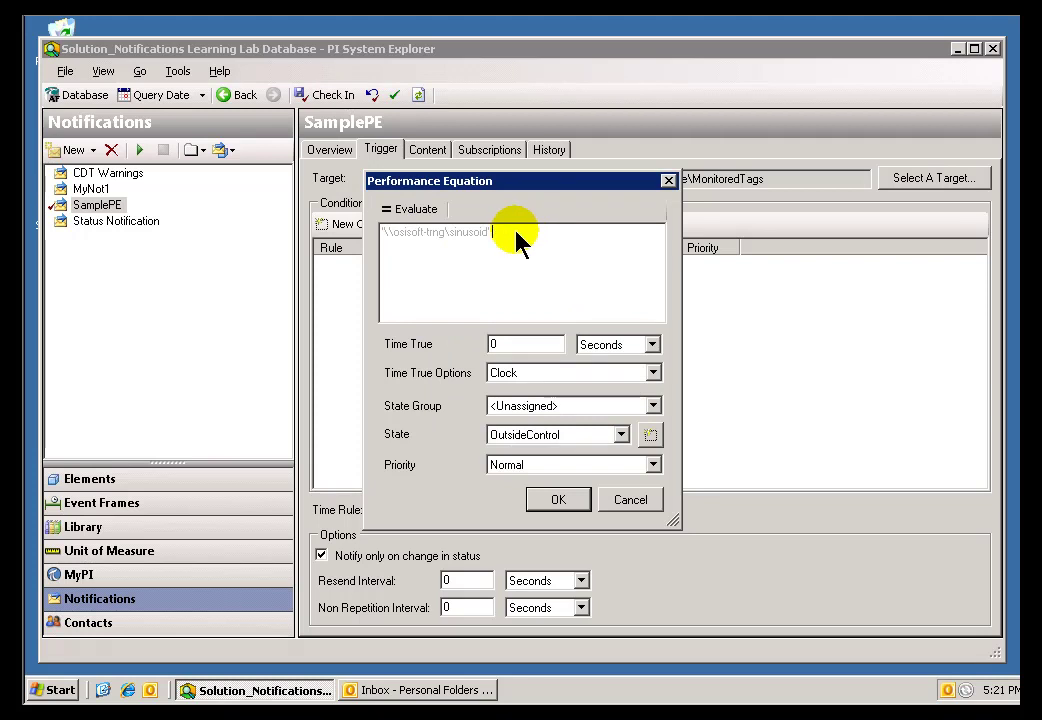
{"action": "left_click", "coordinate": [424, 212]}
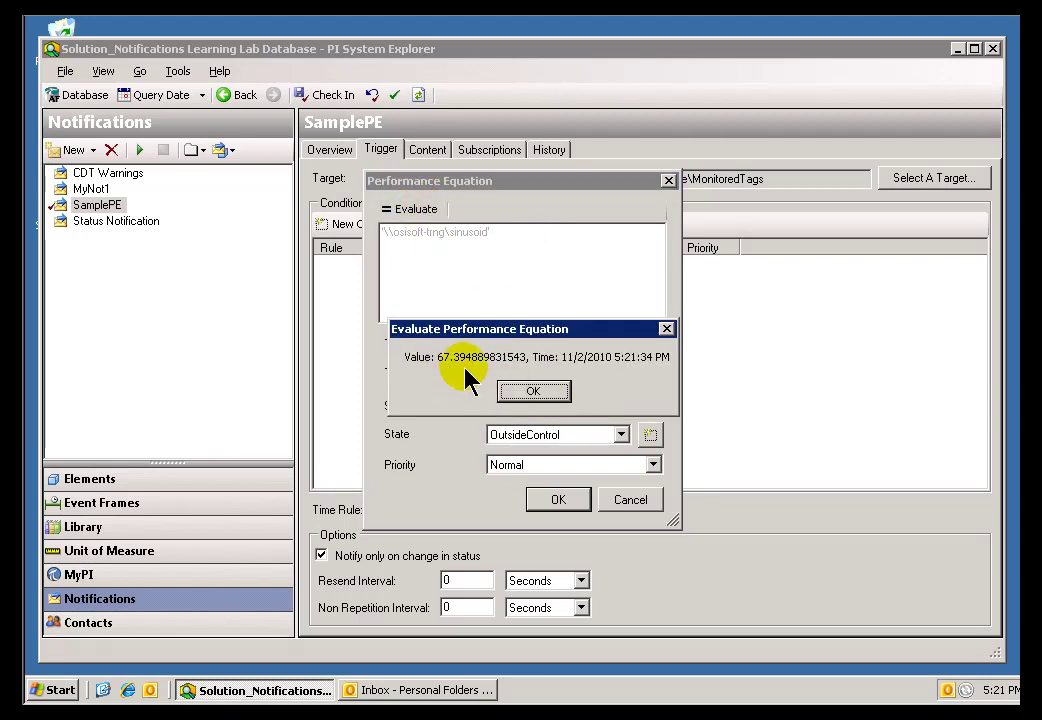
{"action": "left_click", "coordinate": [525, 395]}
Cancel the equation editor without saving the sinusoid test
{"action": "left_click_drag", "start_coordinate": [505, 240], "coordinate": [362, 250]}
{"action": "left_click", "coordinate": [500, 242]}
{"action": "mouse_move", "coordinate": [391, 244]}
{"action": "left_mouse_down"}
{"action": "mouse_move", "coordinate": [487, 245]}
{"action": "mouse_move", "coordinate": [379, 240]}
{"action": "left_mouse_up"}
{"action": "left_click", "coordinate": [509, 244]}
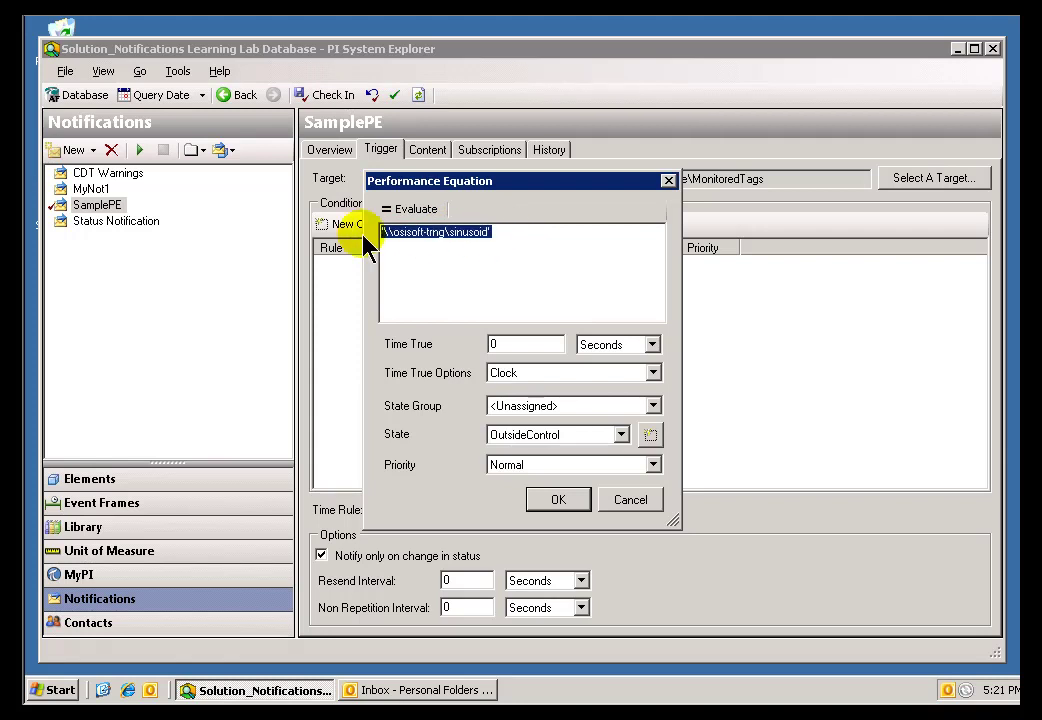
{"action": "left_click", "coordinate": [631, 500]}
{"action": "left_click", "coordinate": [90, 205]}
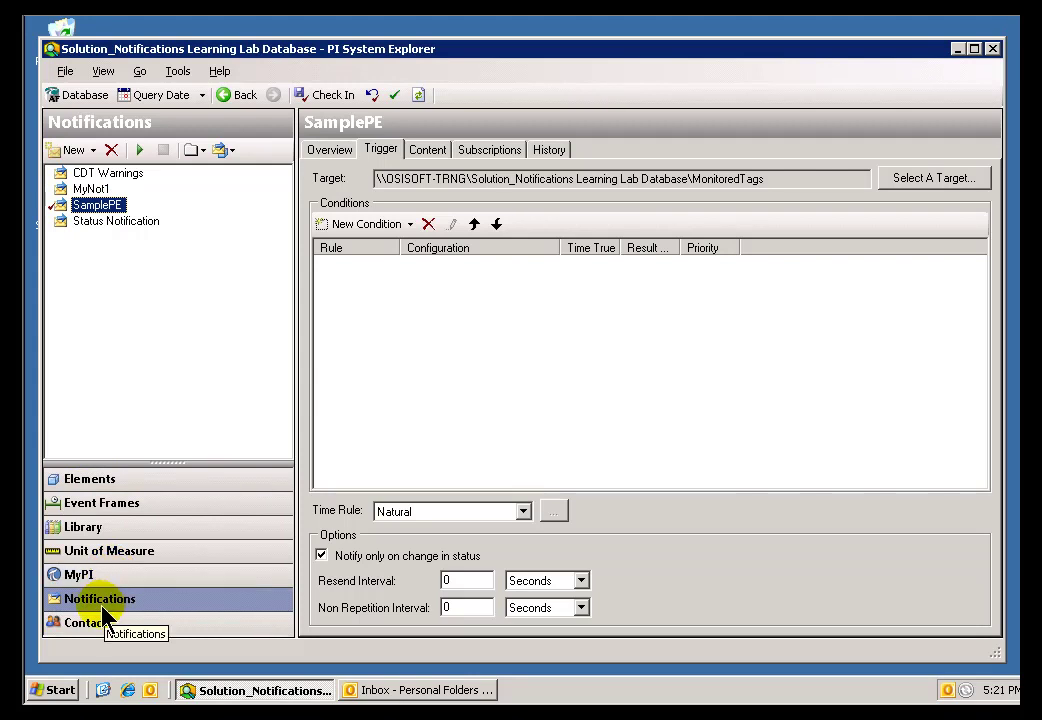
In Elements, copy the path of the MonitoredTags Sine Wave attribute
{"action": "left_click", "coordinate": [89, 484]}
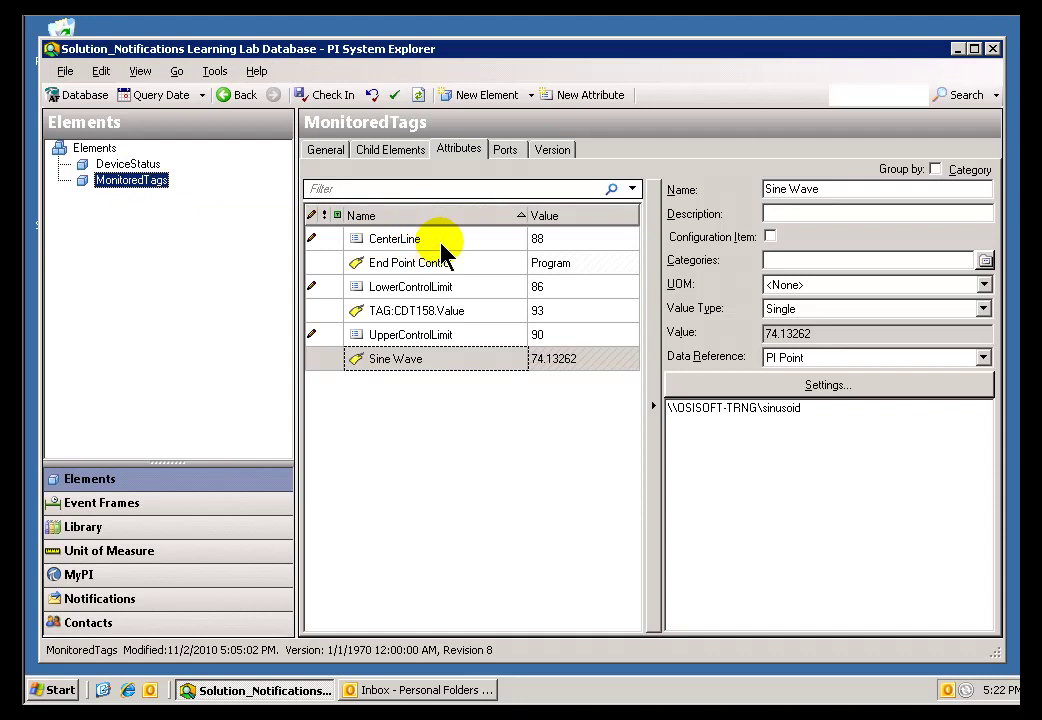
{"action": "left_click", "coordinate": [404, 266]}
{"action": "left_click", "coordinate": [402, 366]}
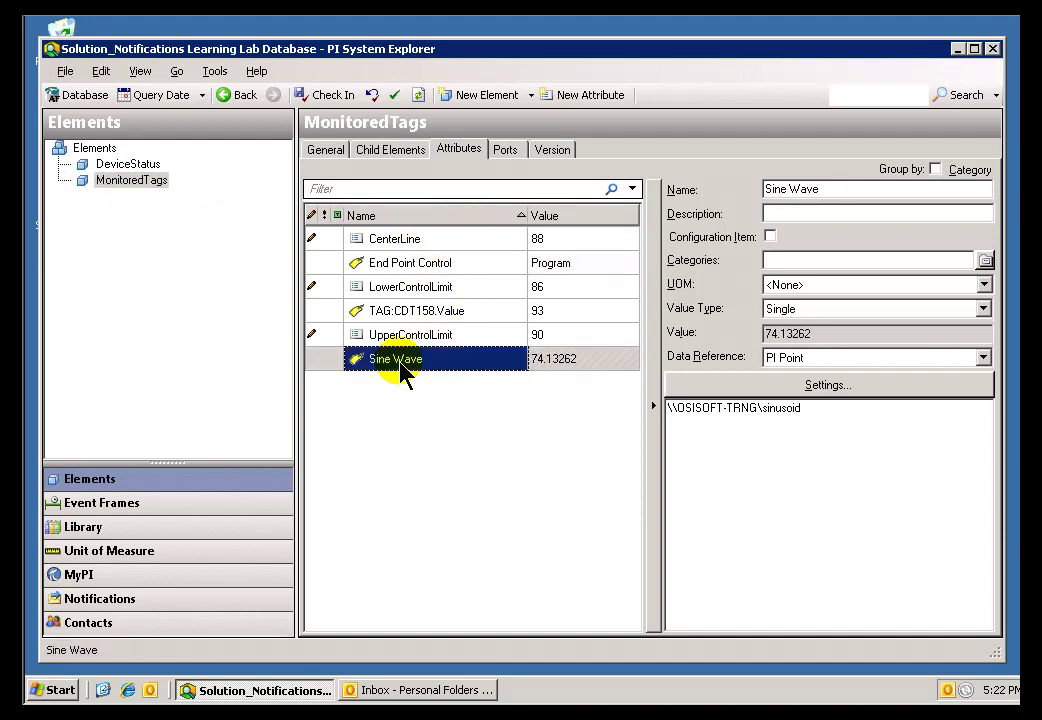
{"action": "right_click", "coordinate": [402, 368]}
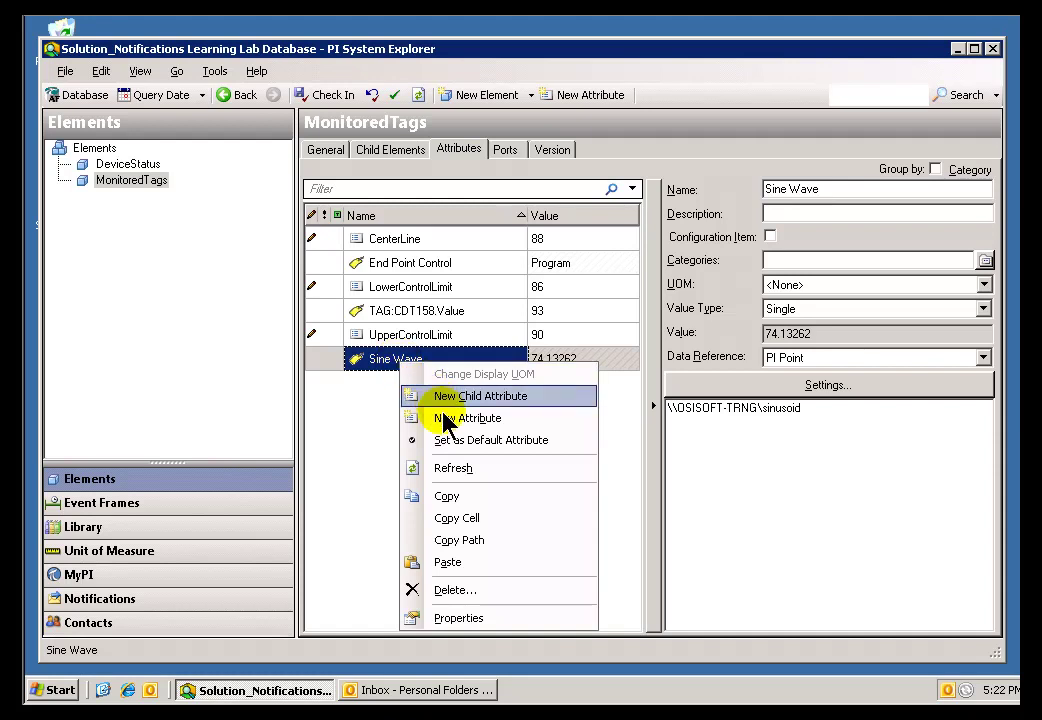
{"action": "left_click", "coordinate": [470, 546]}
{"action": "left_click", "coordinate": [425, 418]}
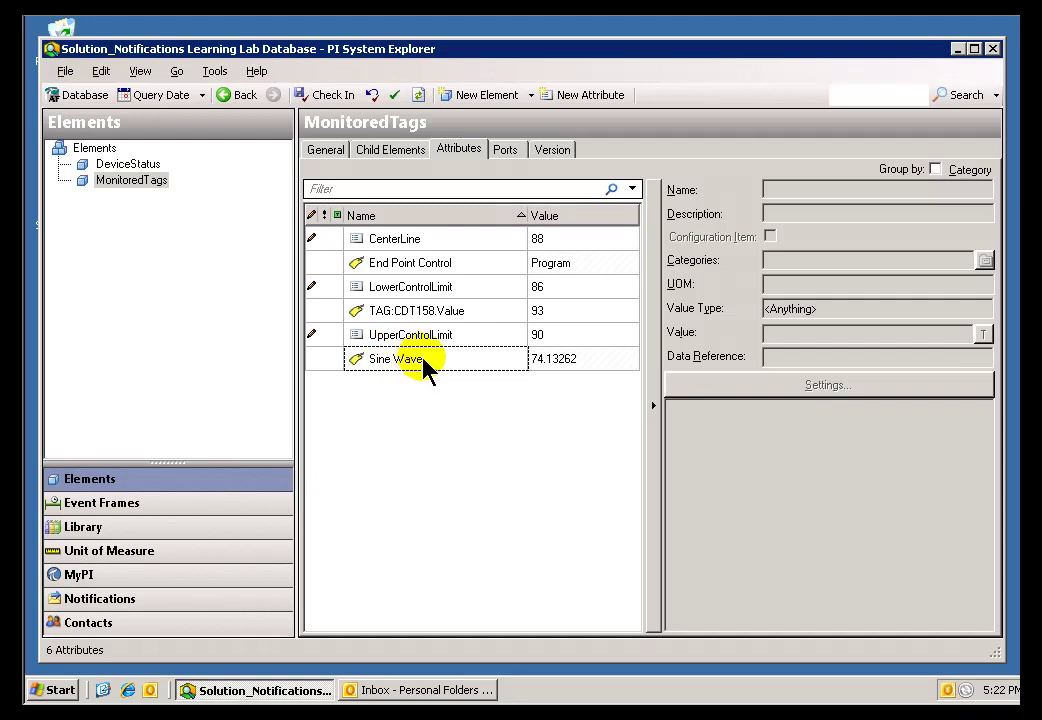
Switch to the Training Sample database, checking in the edited SamplePE notification
{"action": "left_click", "coordinate": [93, 100]}
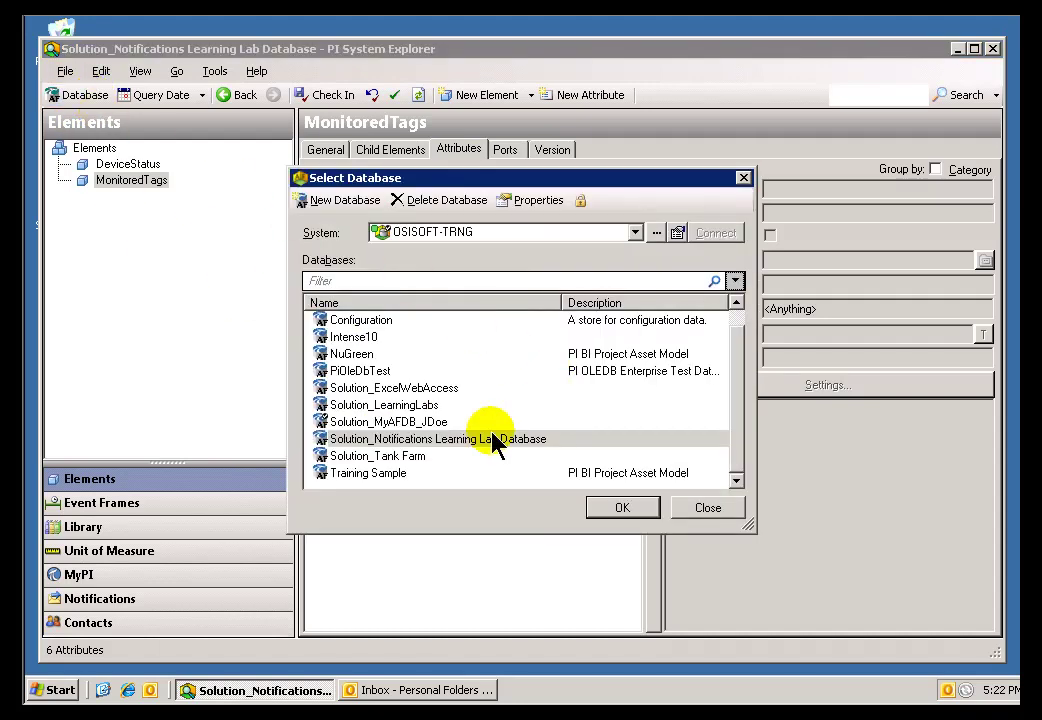
{"action": "left_click", "coordinate": [360, 473]}
{"action": "left_click", "coordinate": [607, 506]}
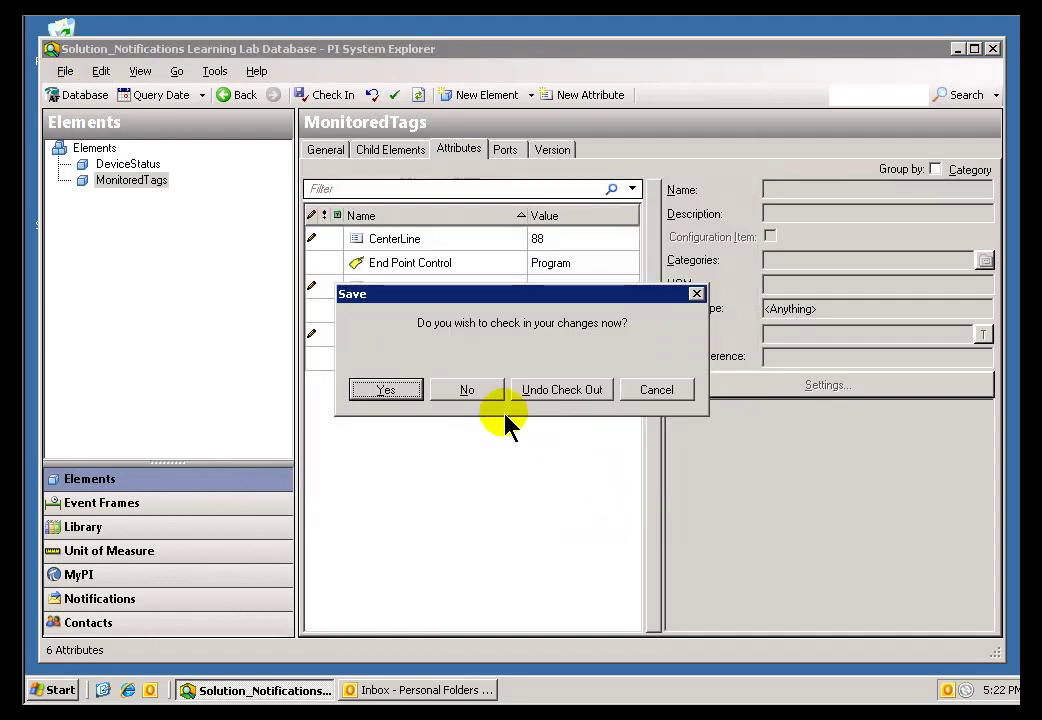
{"action": "left_click", "coordinate": [396, 390]}
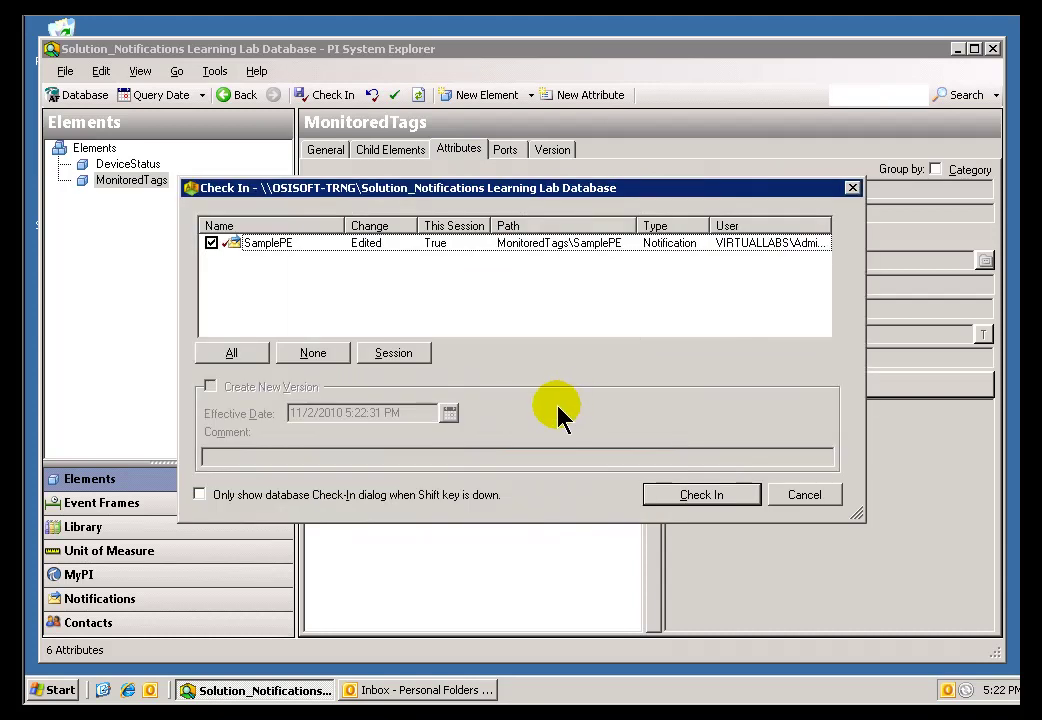
{"action": "left_click", "coordinate": [675, 497]}
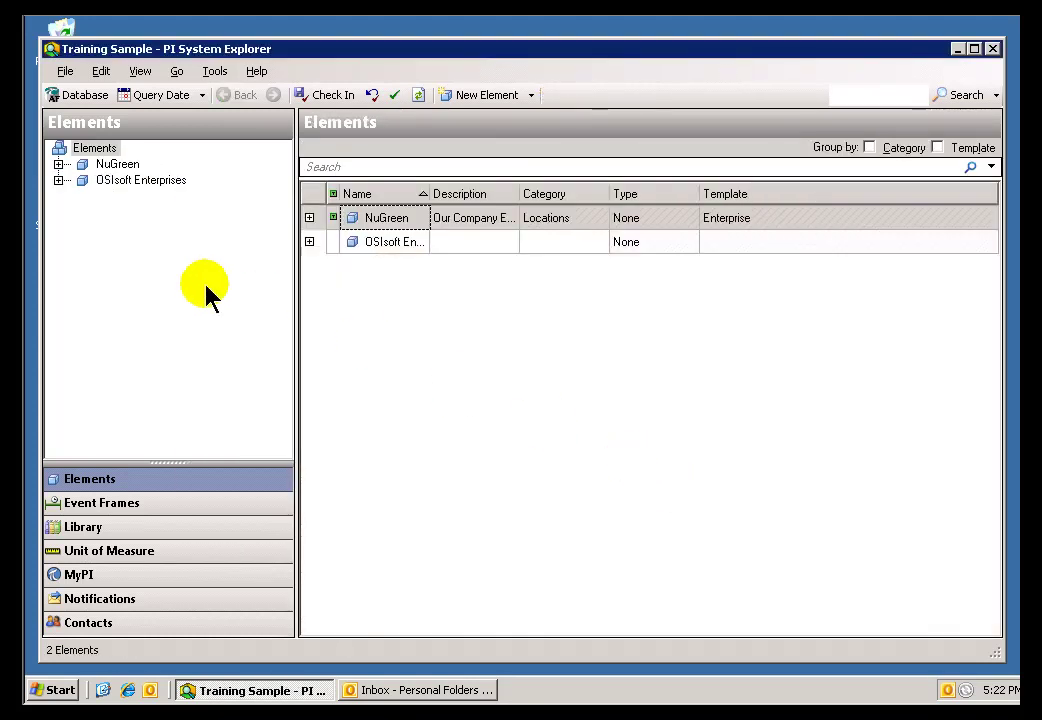
Open HOU HEX 101 under Division > Chemicals Division > Houston > Equipment List > Heat Exchangers
{"action": "left_click", "coordinate": [58, 181]}
{"action": "left_click", "coordinate": [81, 197]}
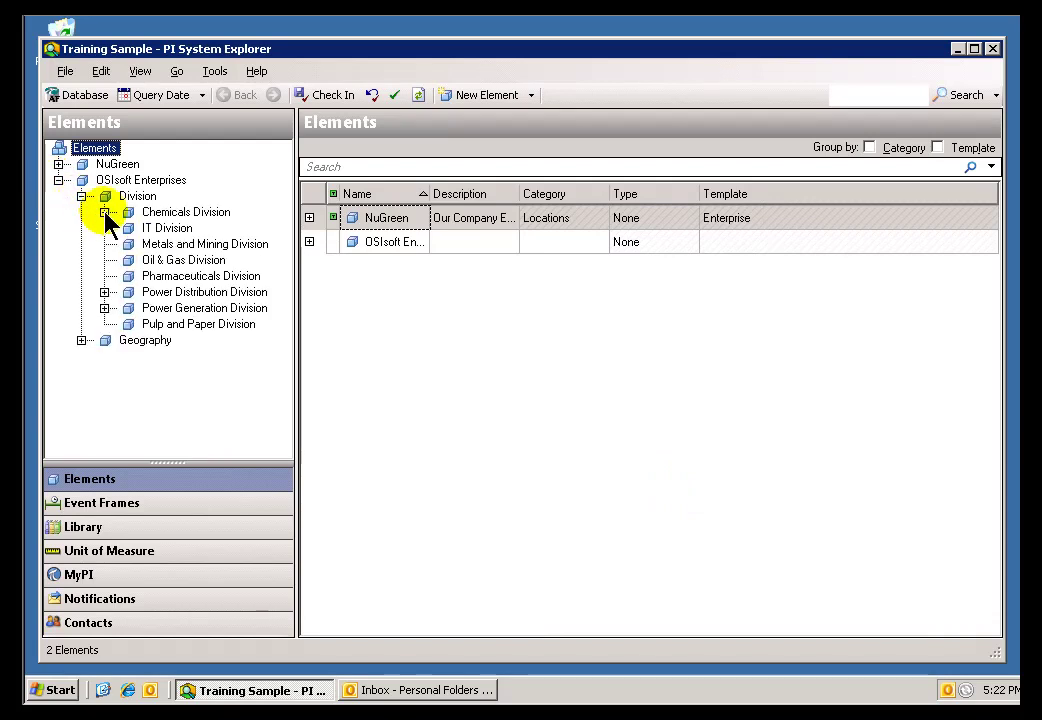
{"action": "left_click", "coordinate": [104, 212]}
{"action": "left_click", "coordinate": [127, 228]}
{"action": "left_click", "coordinate": [150, 244]}
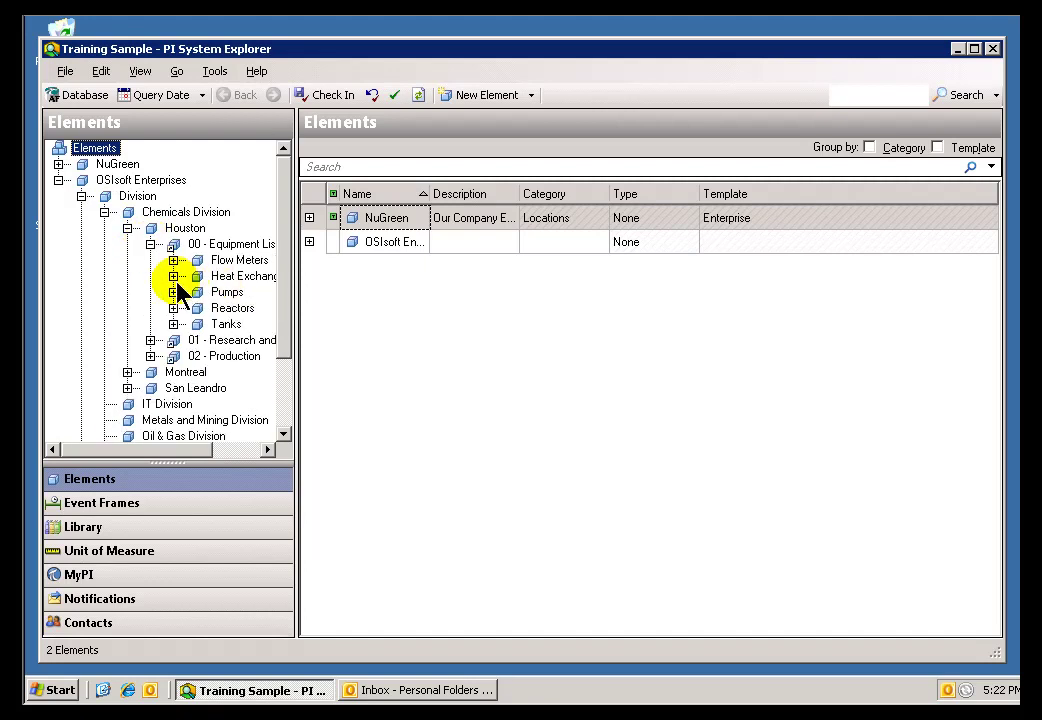
{"action": "left_click", "coordinate": [174, 276]}
{"action": "left_click", "coordinate": [245, 292]}
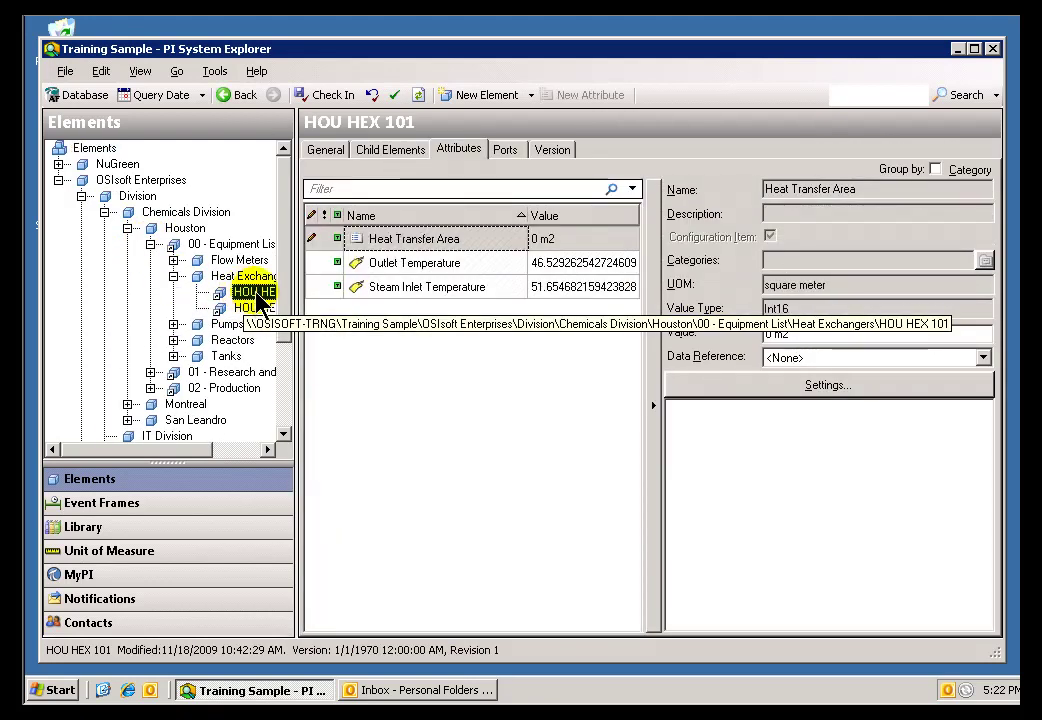
Copy the path of HOU HEX 101's Outlet Temperature attribute
{"action": "left_click", "coordinate": [380, 268]}
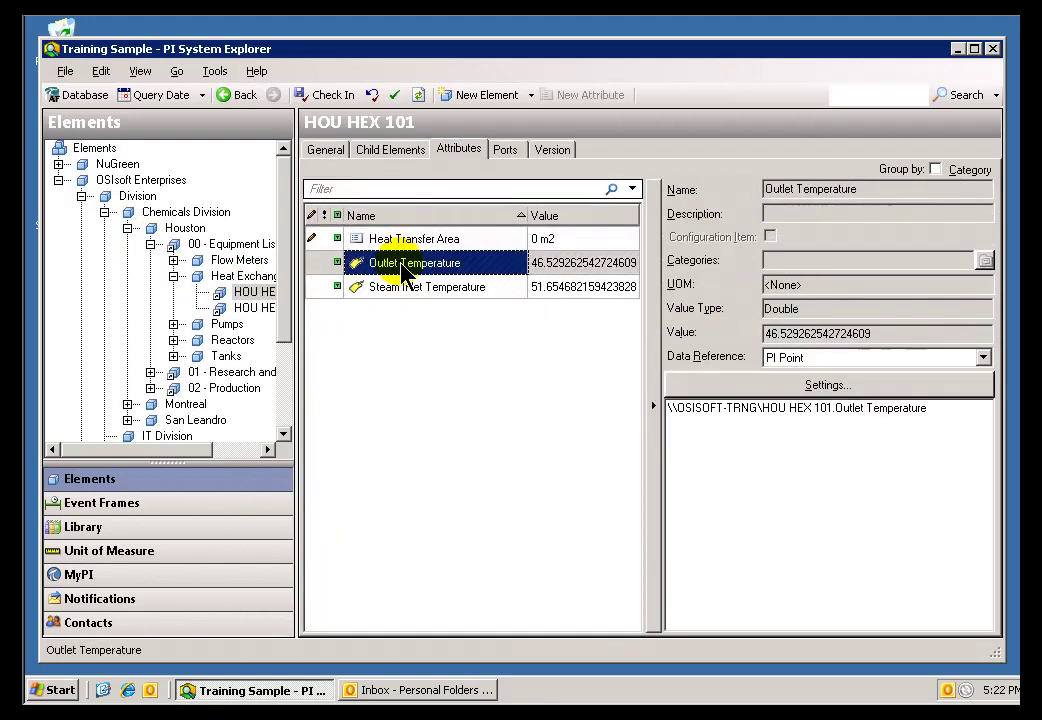
{"action": "right_click", "coordinate": [375, 270]}
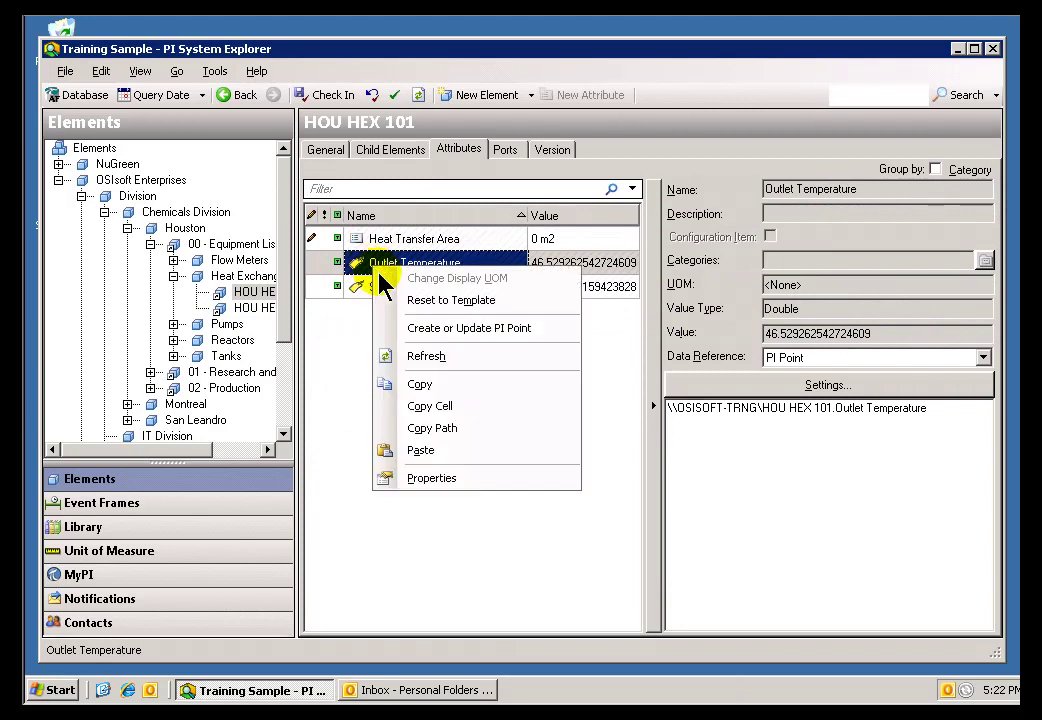
{"action": "left_click", "coordinate": [442, 428]}
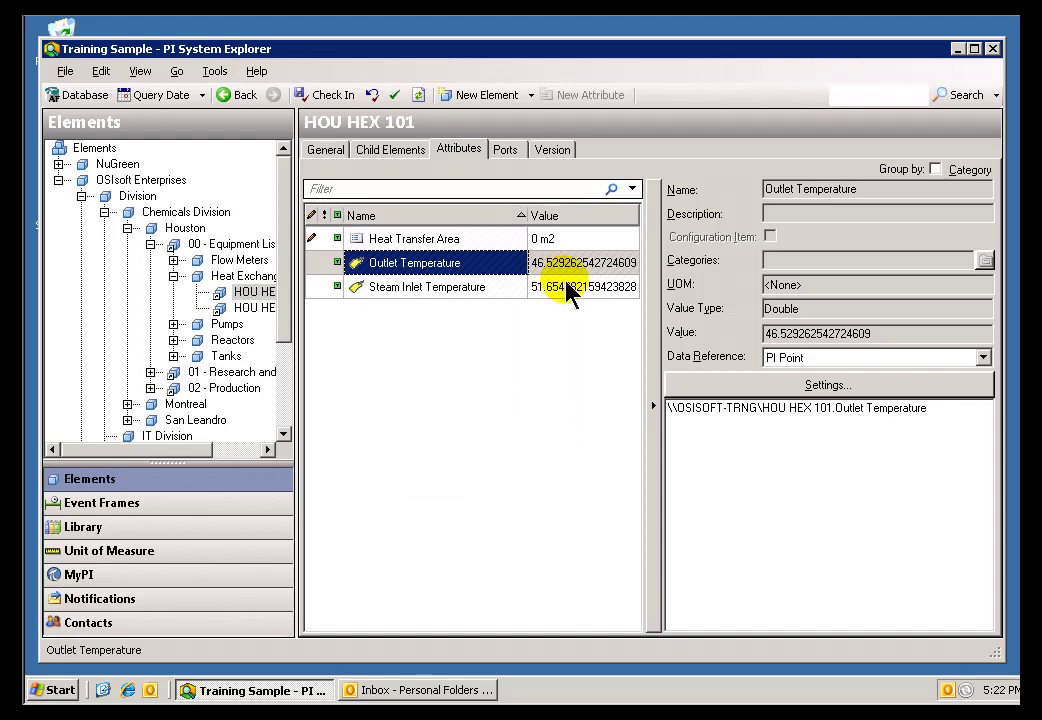
{"action": "mouse_move", "coordinate": [555, 270]}
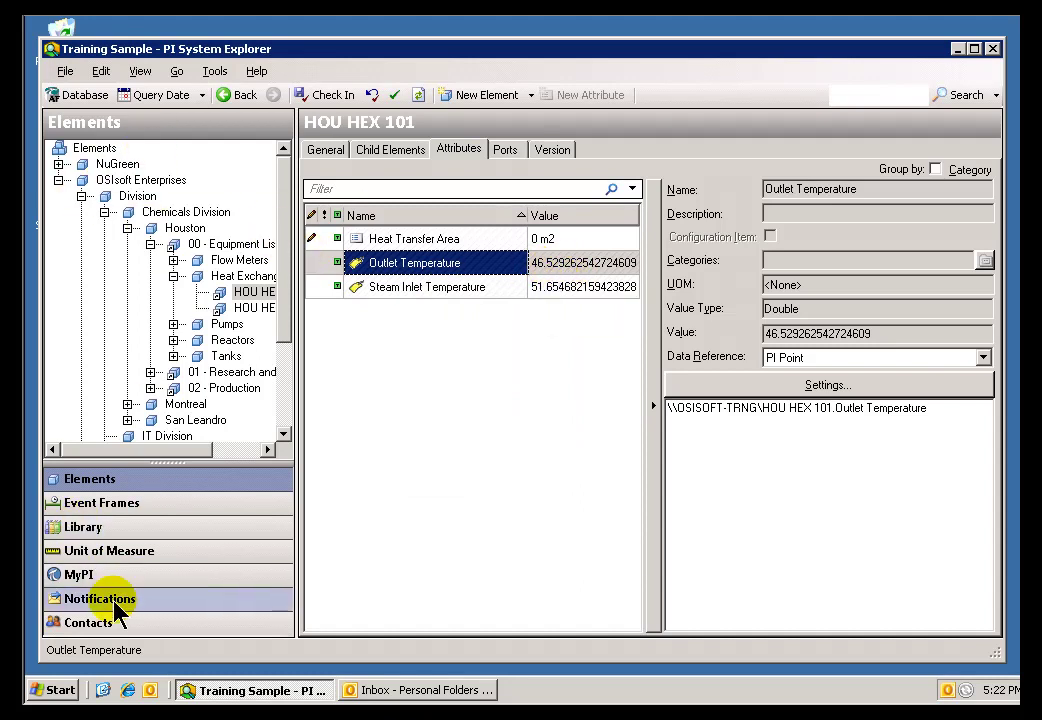
Load the Solution_Notifications Learning Lab Database and open the SamplePE notification
{"action": "left_click", "coordinate": [77, 96]}
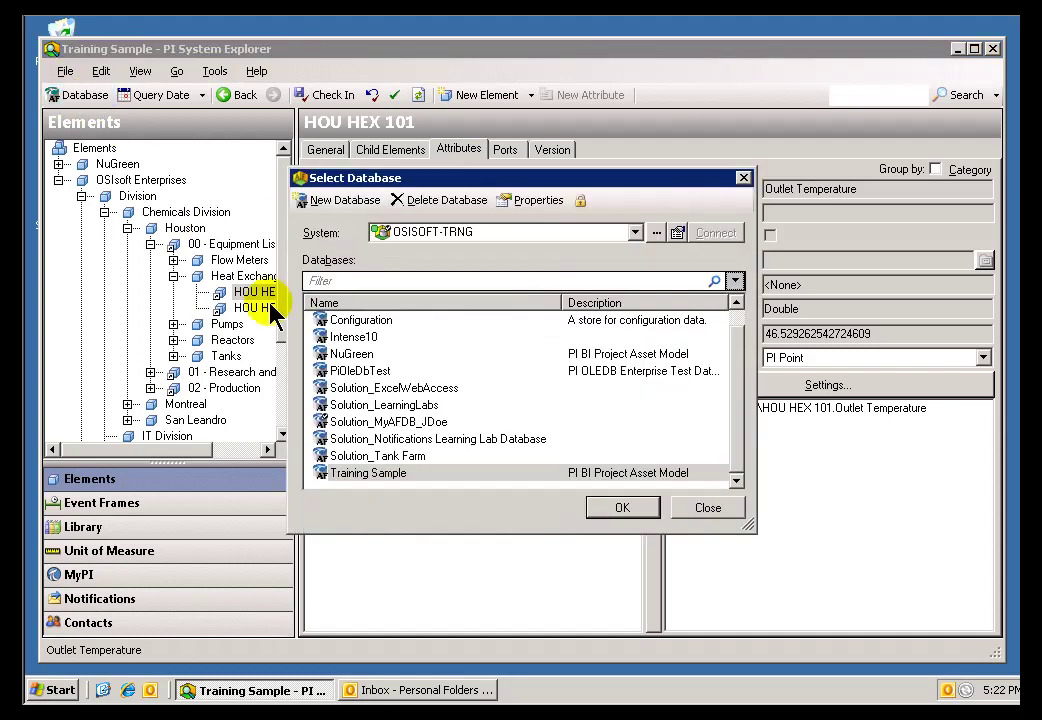
{"action": "left_click", "coordinate": [419, 440]}
{"action": "left_click", "coordinate": [620, 509]}
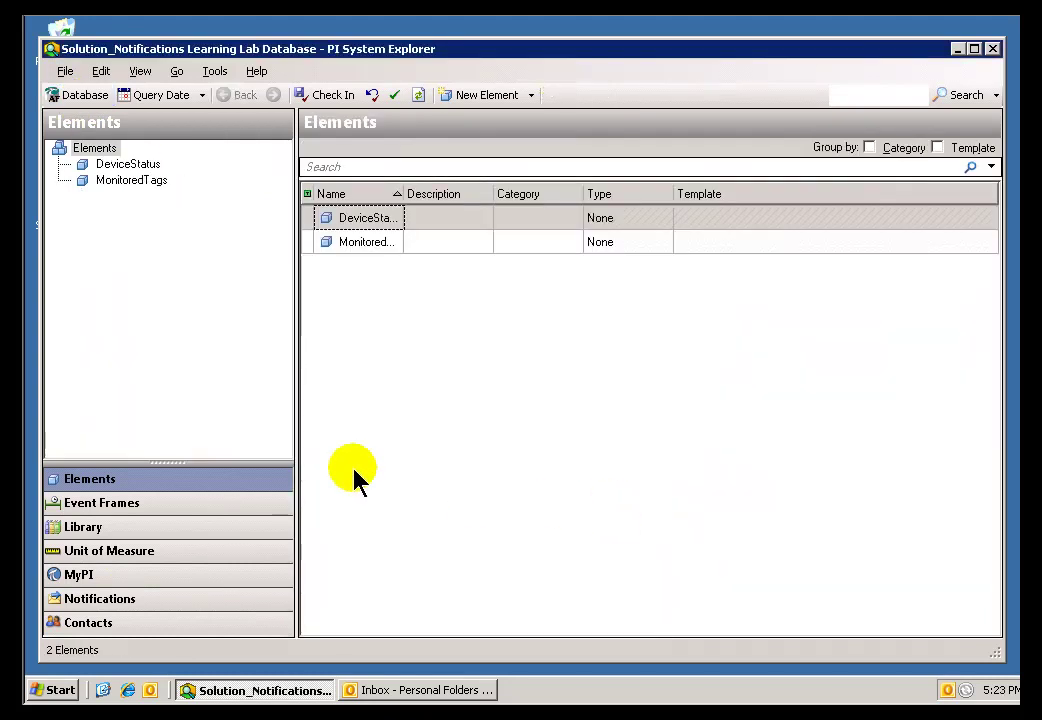
{"action": "left_click", "coordinate": [97, 598]}
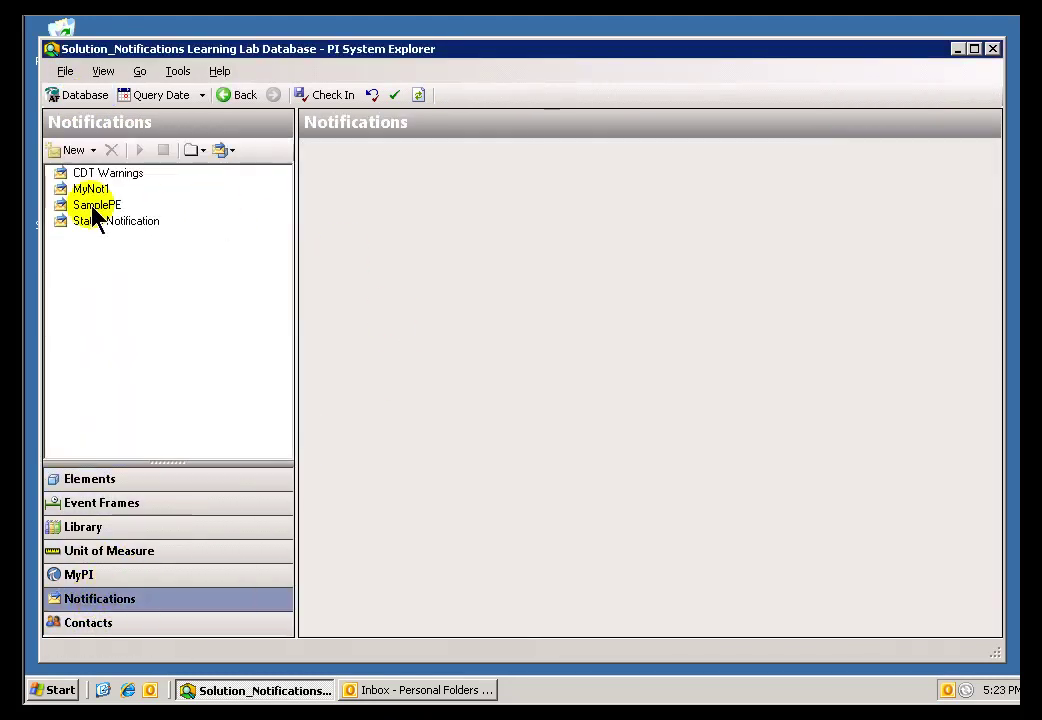
{"action": "left_click", "coordinate": [88, 206]}
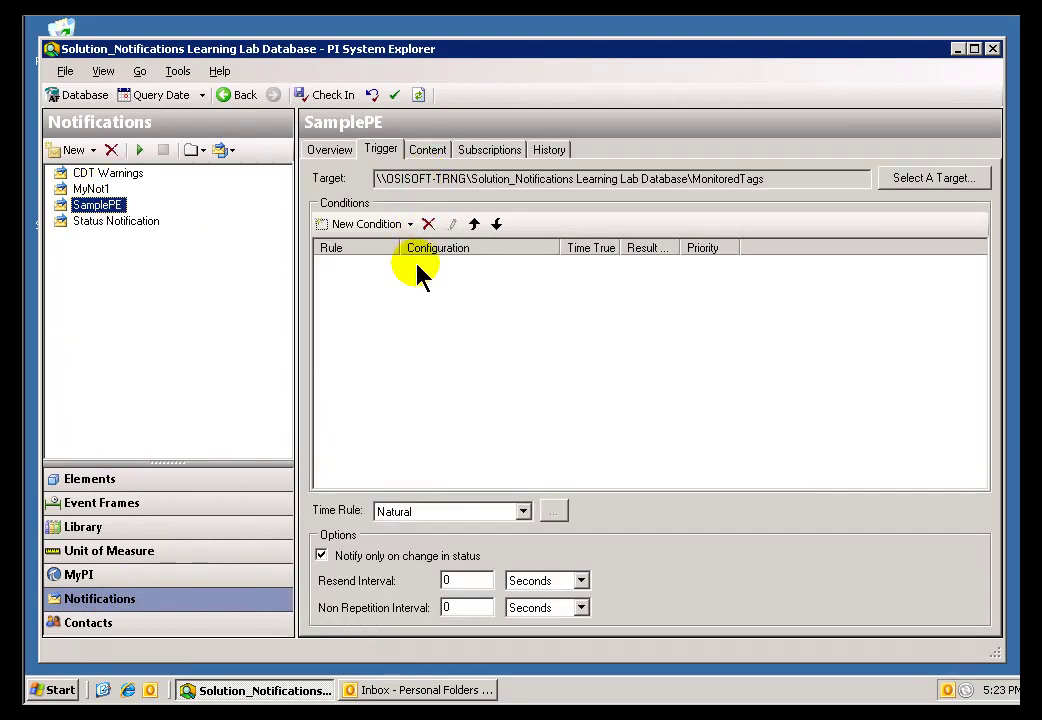
Add a Performance Equation condition testing the pasted Outlet Temperature path > 30, evaluating True
{"action": "left_click", "coordinate": [407, 226]}
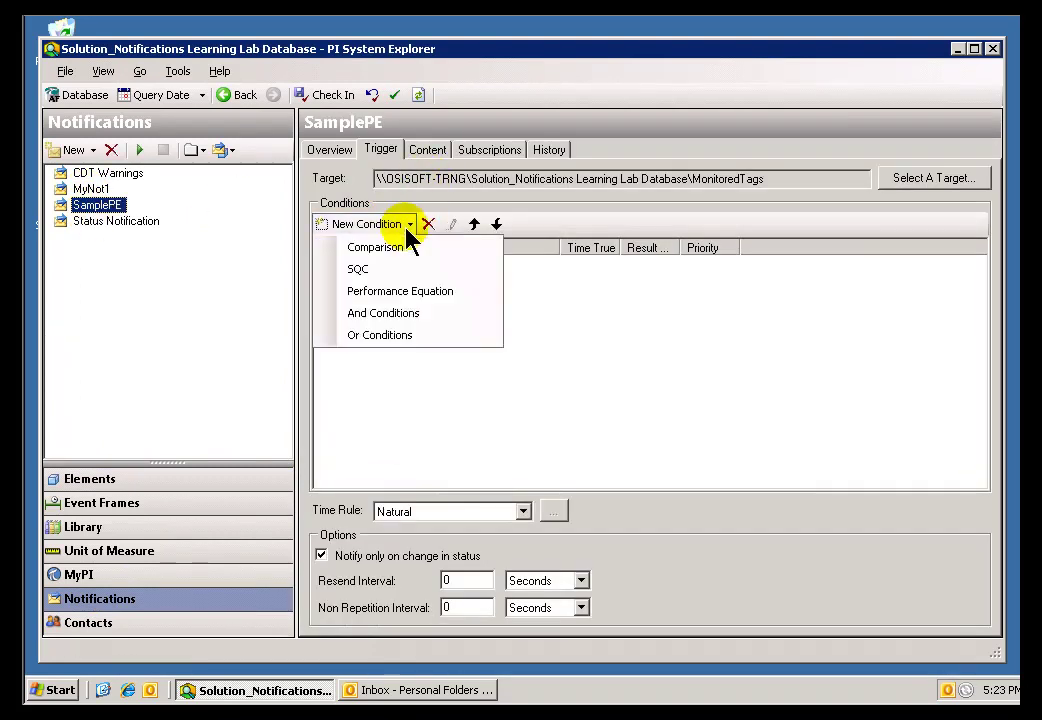
{"action": "left_click", "coordinate": [393, 294]}
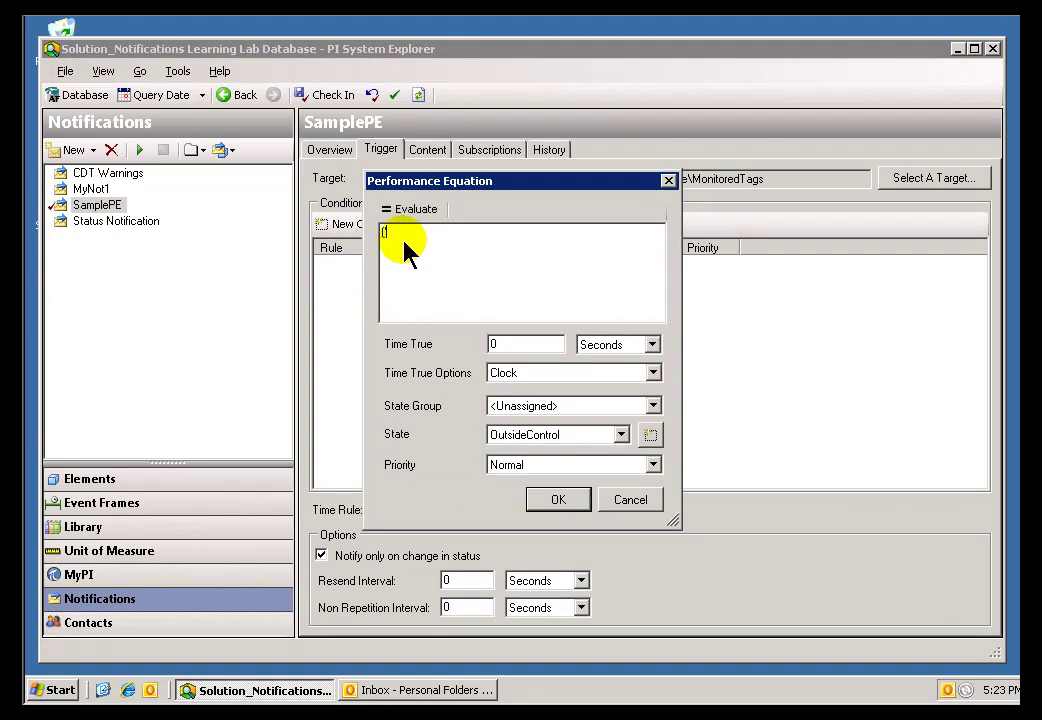
{"action": "key", "text": "ctrl+v"}
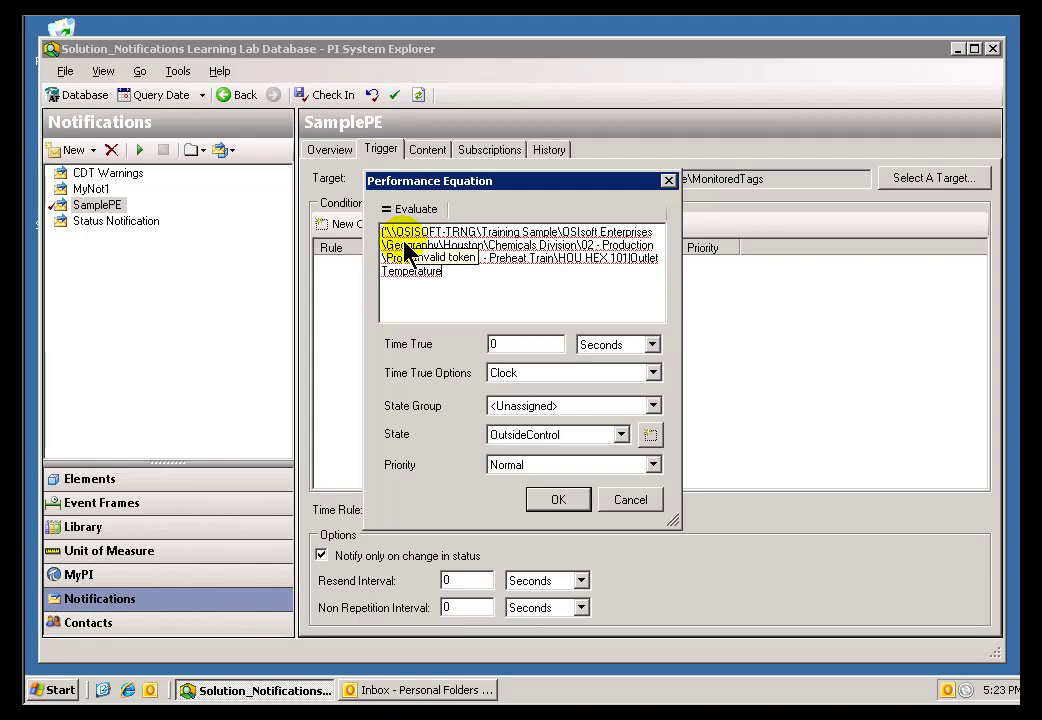
{"action": "type", "text": "'"}
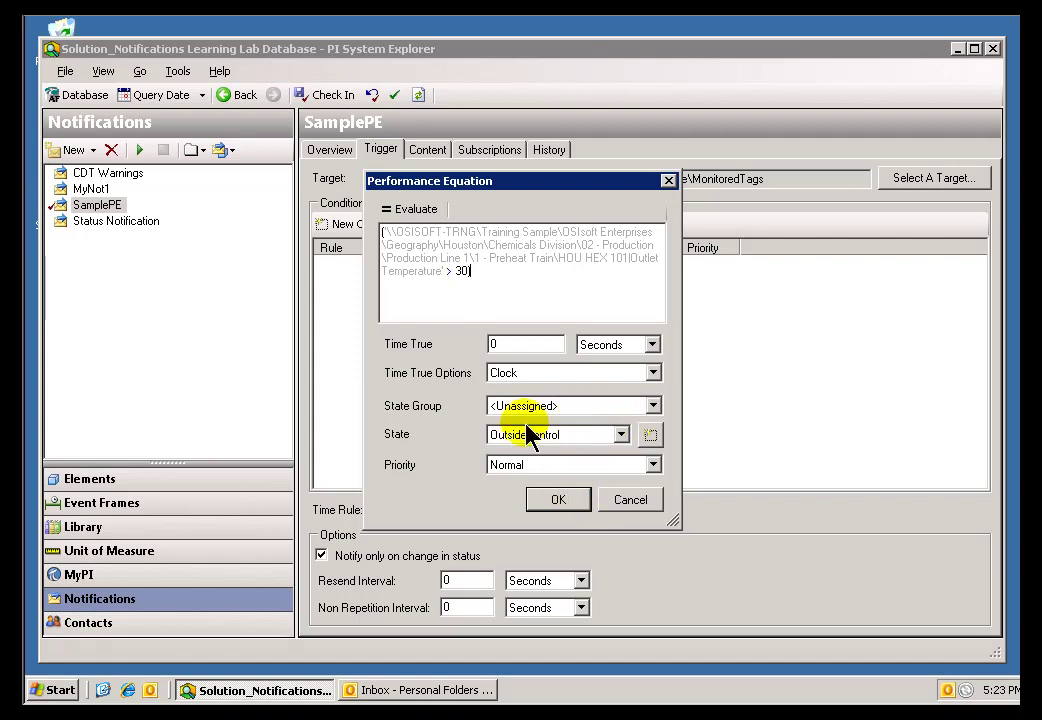
{"action": "left_click", "coordinate": [406, 210]}
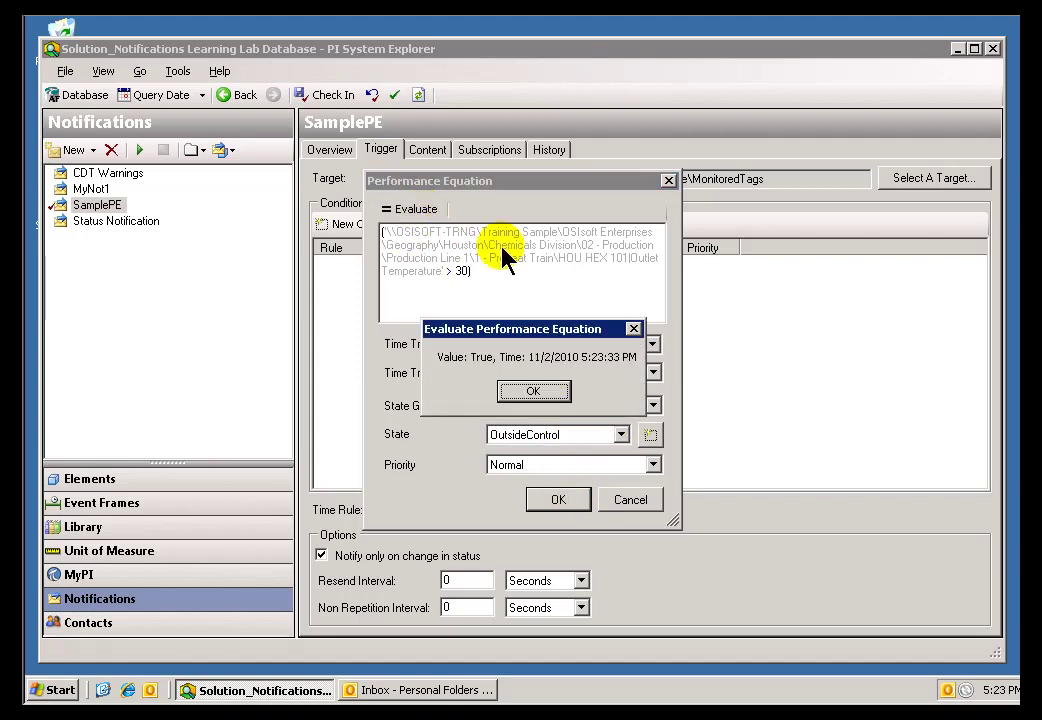
{"action": "left_click", "coordinate": [543, 392]}
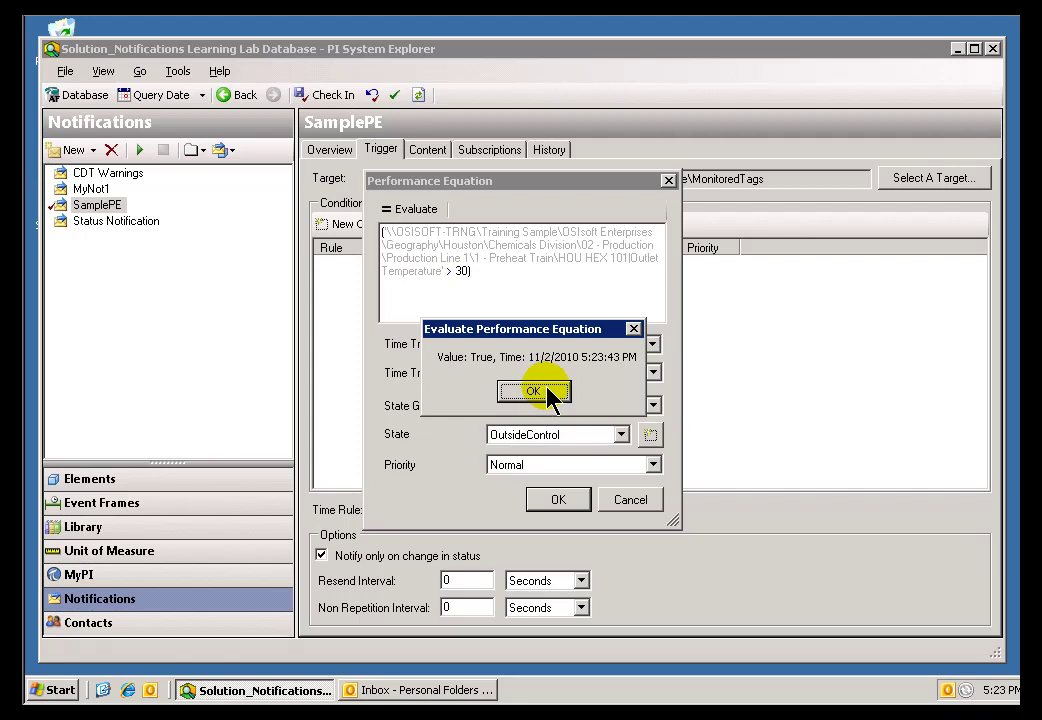
{"action": "left_click", "coordinate": [533, 391]}
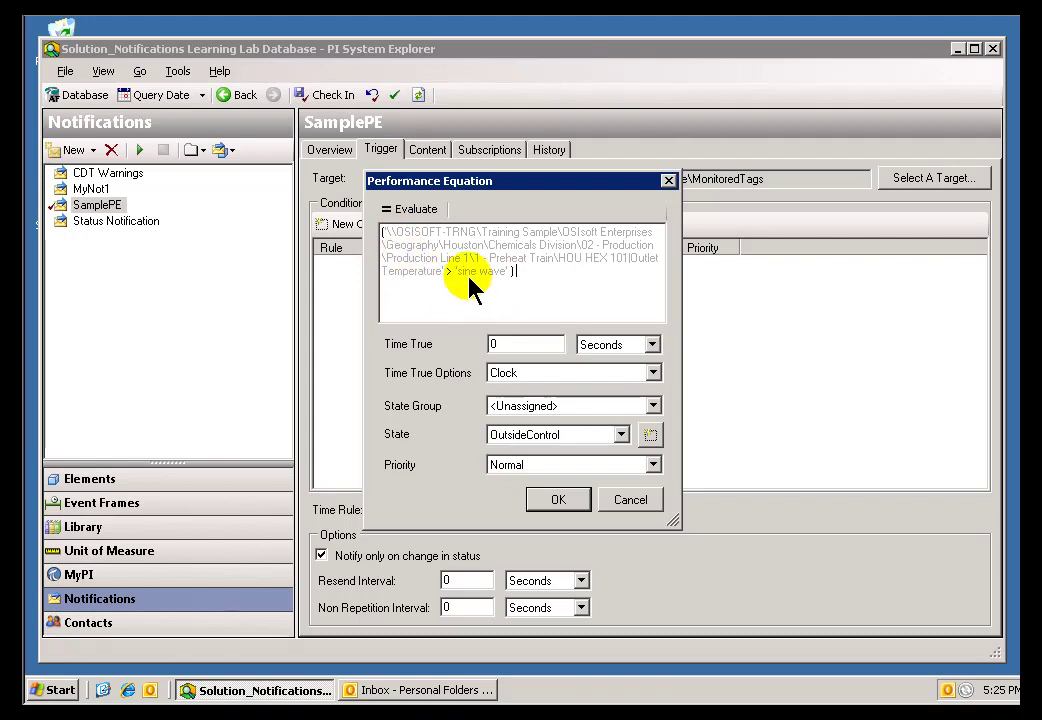
Evaluate Outlet Temperature > 'sine wave' (False), then flip it to < and evaluate True
{"action": "left_click", "coordinate": [405, 211]}
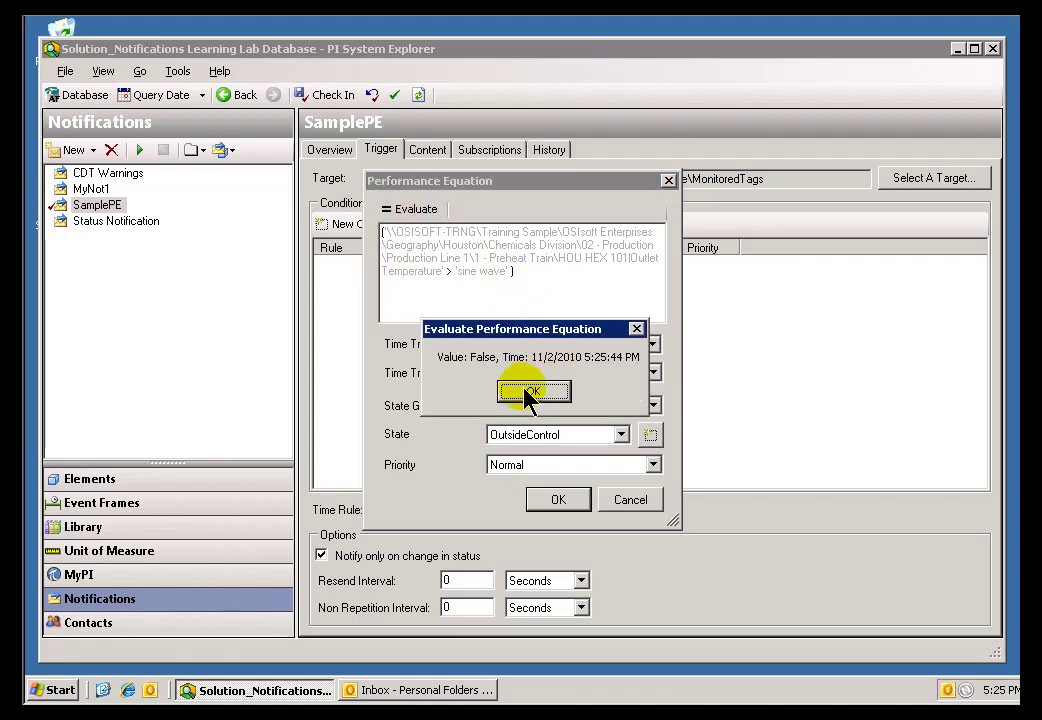
{"action": "left_click", "coordinate": [533, 392]}
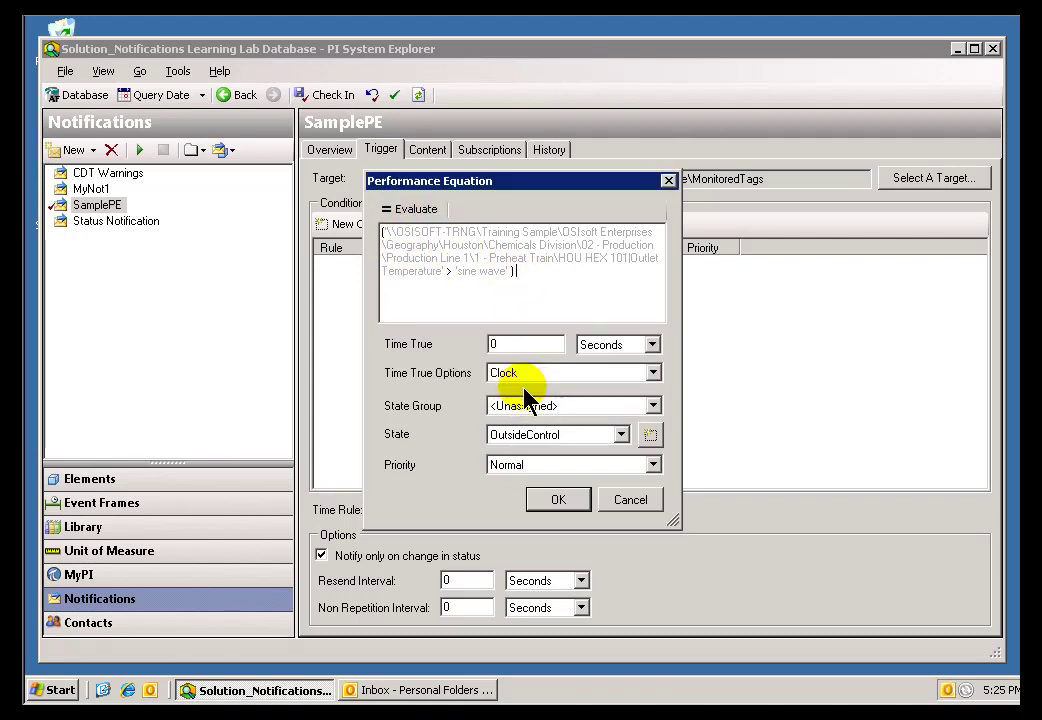
{"action": "left_click", "coordinate": [447, 271]}
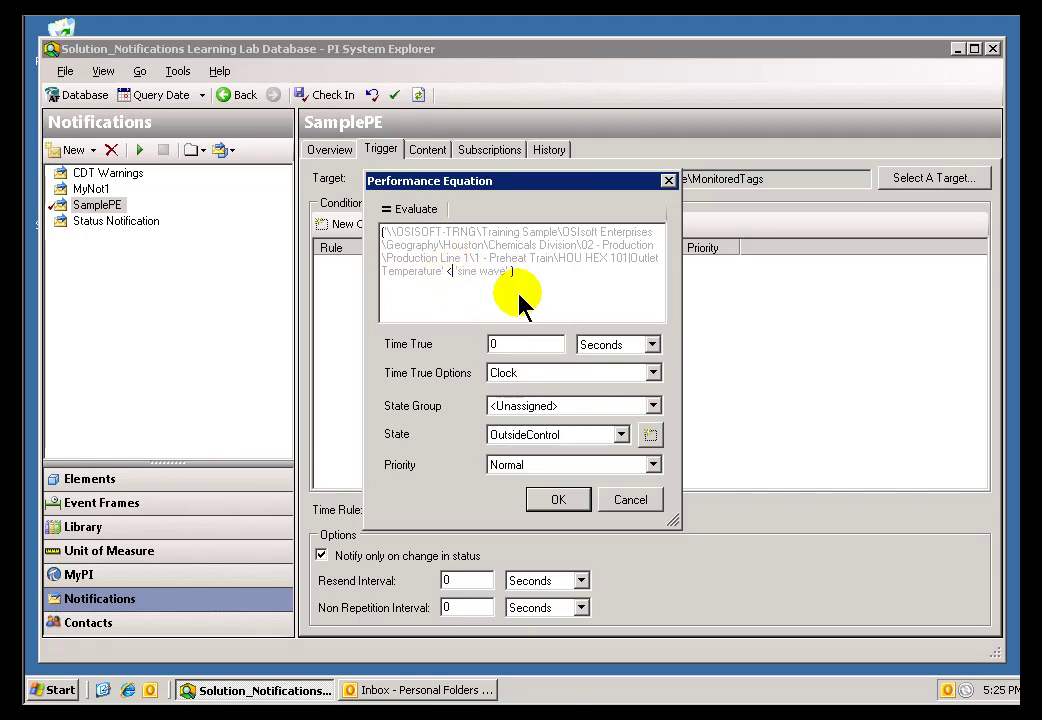
{"action": "left_click", "coordinate": [425, 209]}
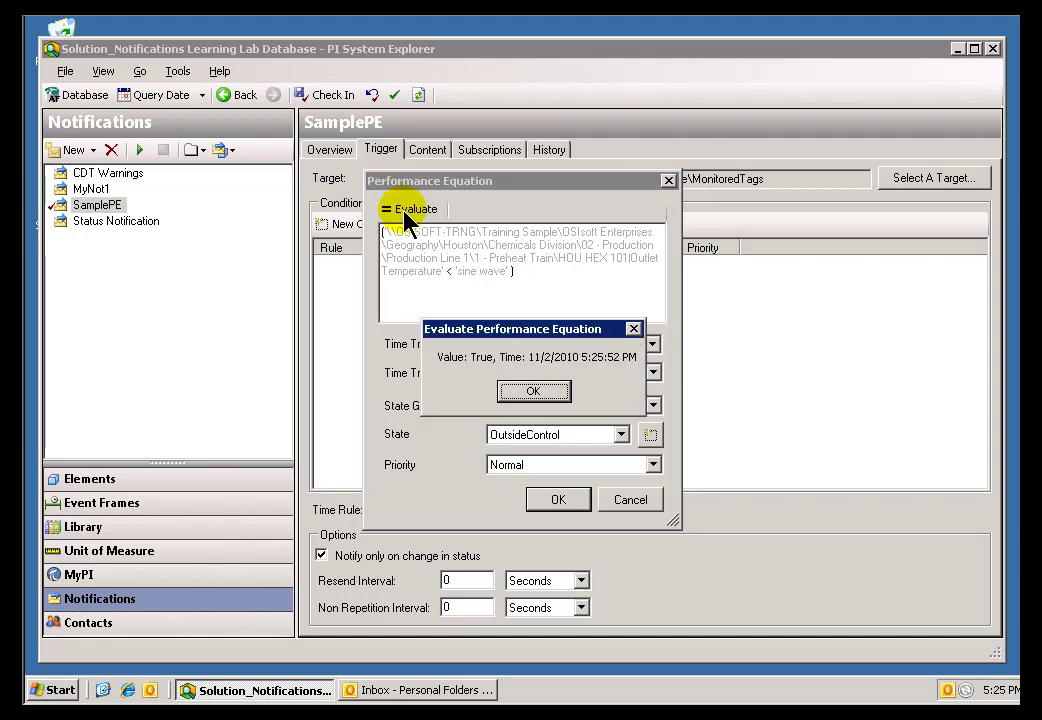
{"action": "left_click", "coordinate": [535, 392]}
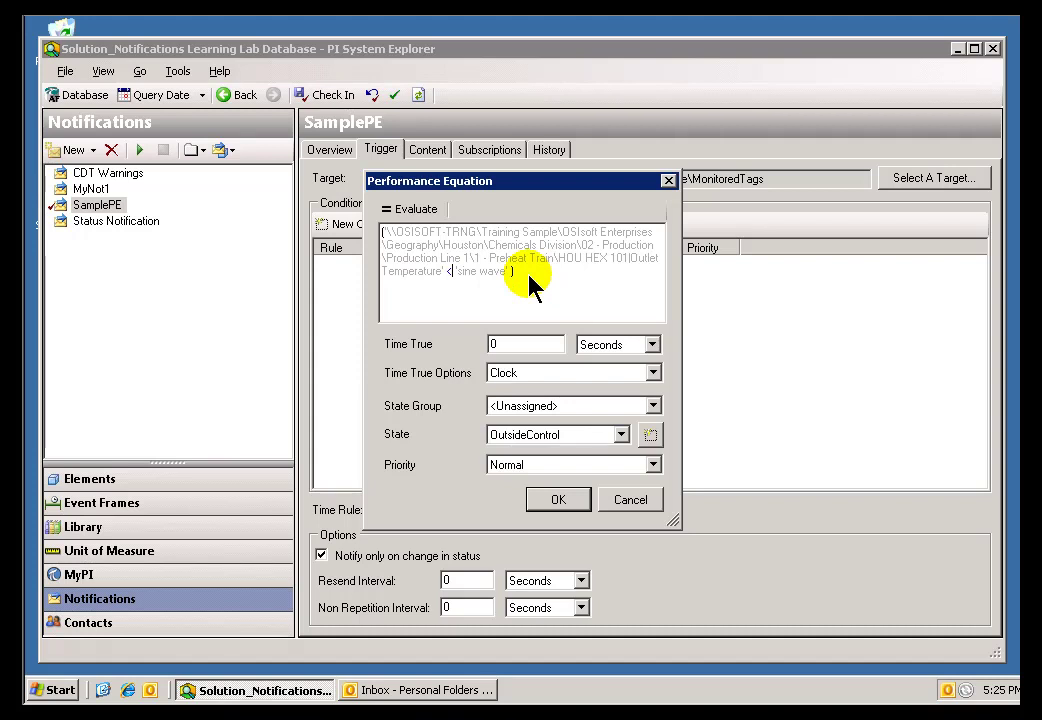
Save the Performance Equation condition to SamplePE's trigger
{"action": "left_click", "coordinate": [520, 357]}
{"action": "double_click", "coordinate": [505, 345]}
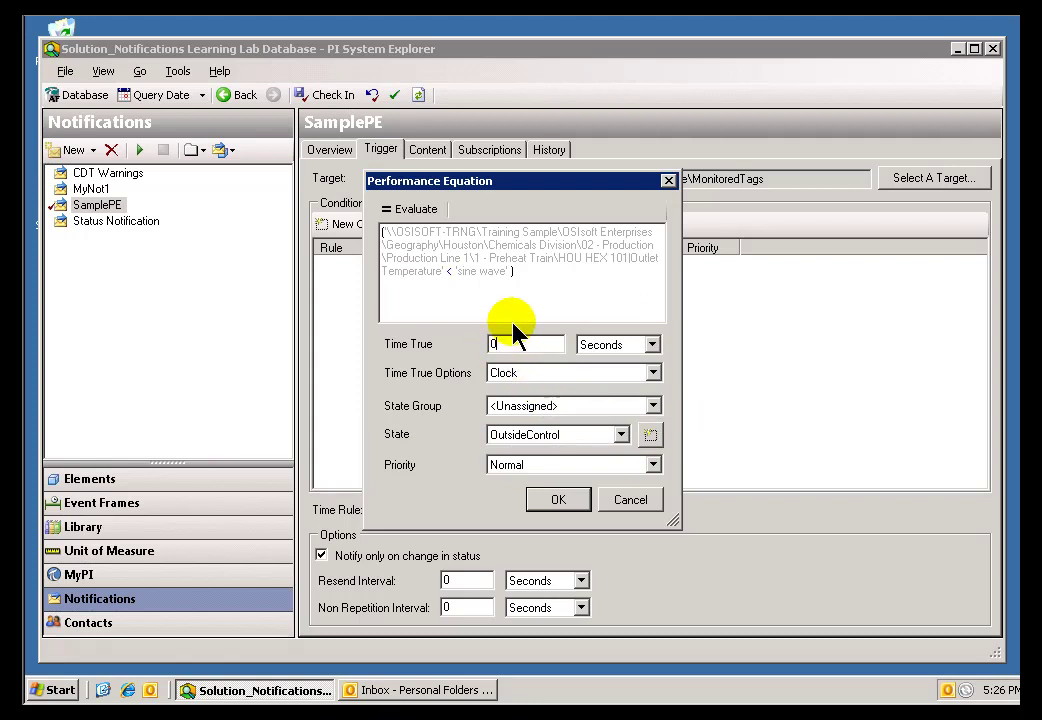
{"action": "left_click", "coordinate": [557, 502]}
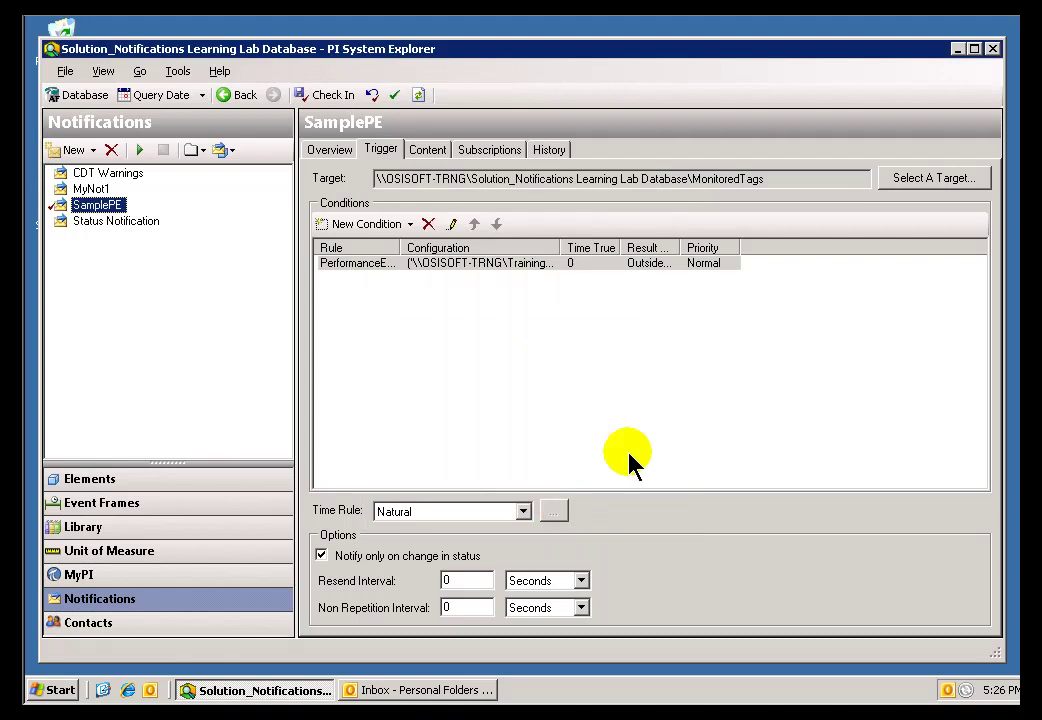
Try a Periodic time rule with an hourly frequency, discard it, and restore Natural
{"action": "left_click", "coordinate": [522, 512]}
{"action": "left_click", "coordinate": [430, 543]}
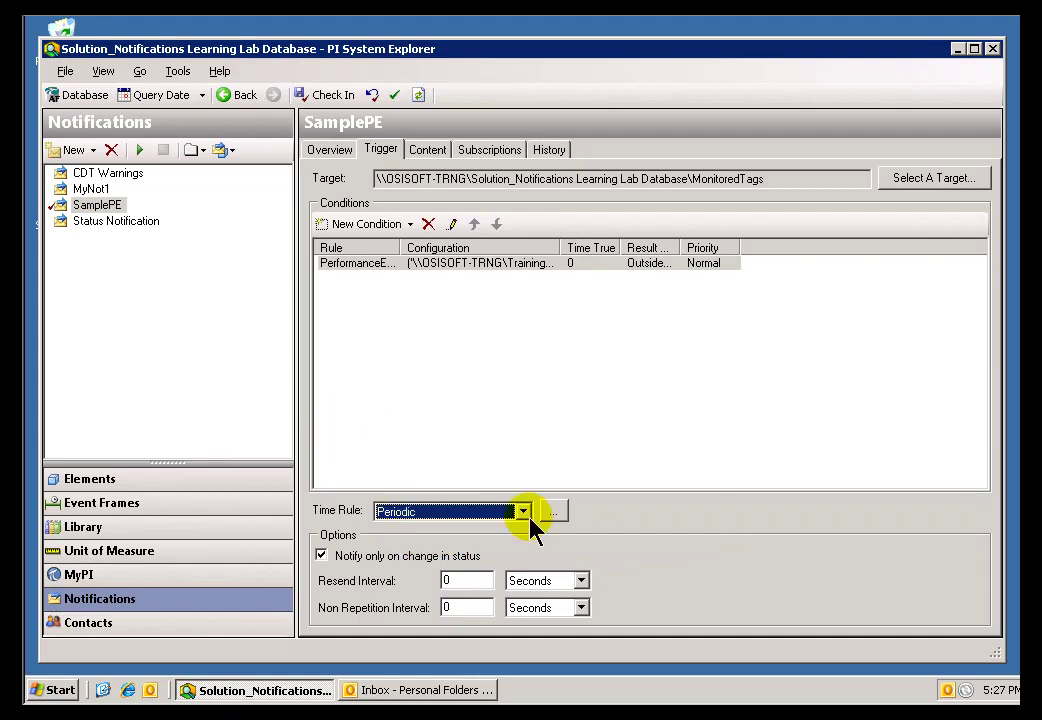
{"action": "left_click", "coordinate": [553, 512]}
{"action": "left_click", "coordinate": [223, 289]}
{"action": "left_click", "coordinate": [571, 337]}
{"action": "left_click", "coordinate": [505, 353]}
{"action": "left_click", "coordinate": [432, 461]}
{"action": "left_click", "coordinate": [523, 512]}
{"action": "left_click", "coordinate": [398, 530]}
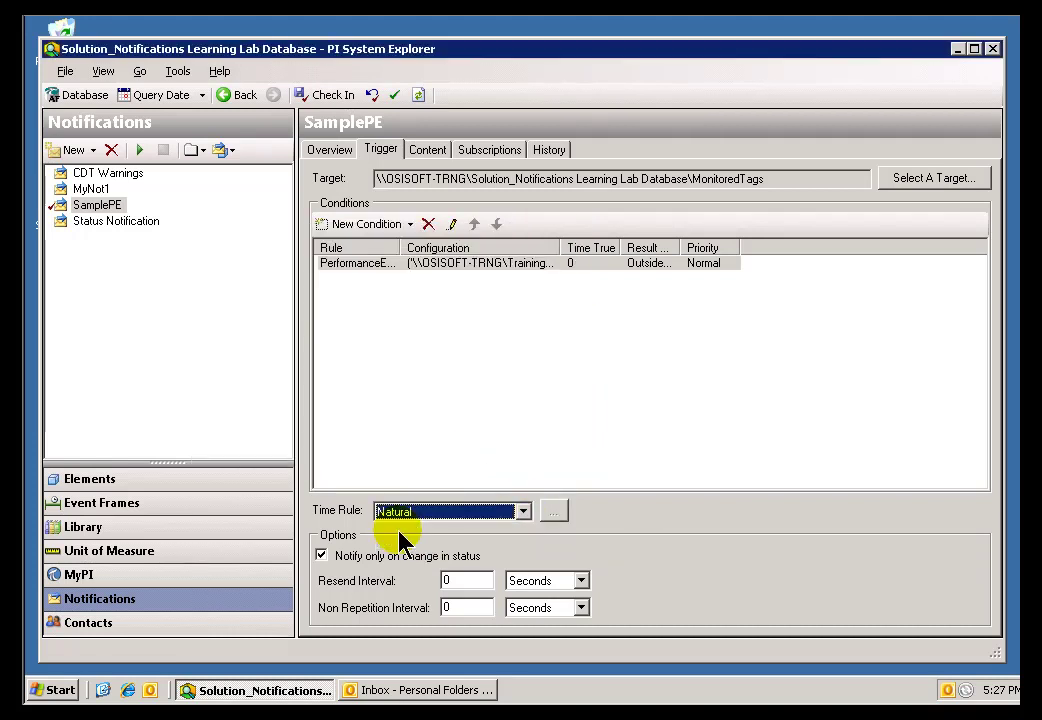
{"action": "double_click", "coordinate": [437, 264]}
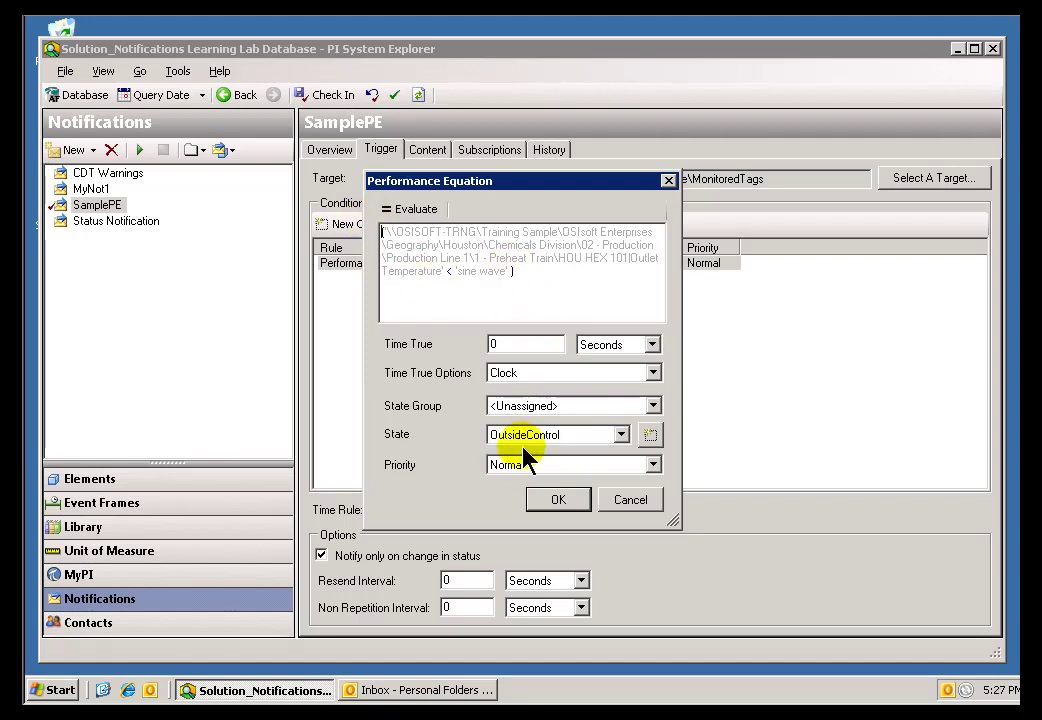
{"action": "left_click", "coordinate": [575, 504]}
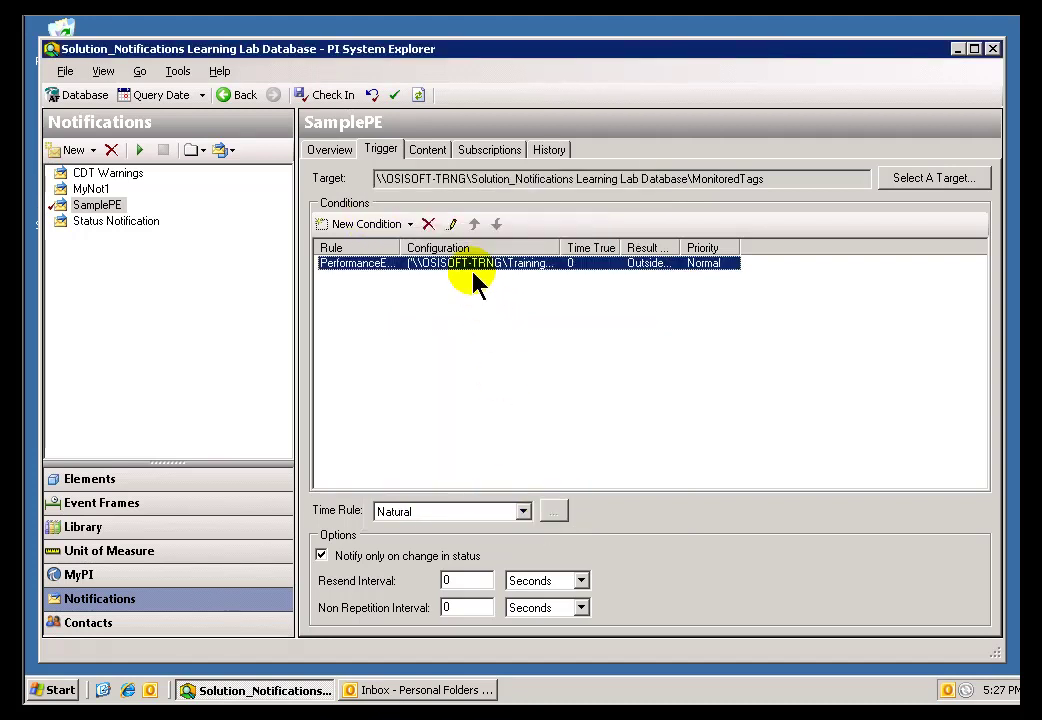